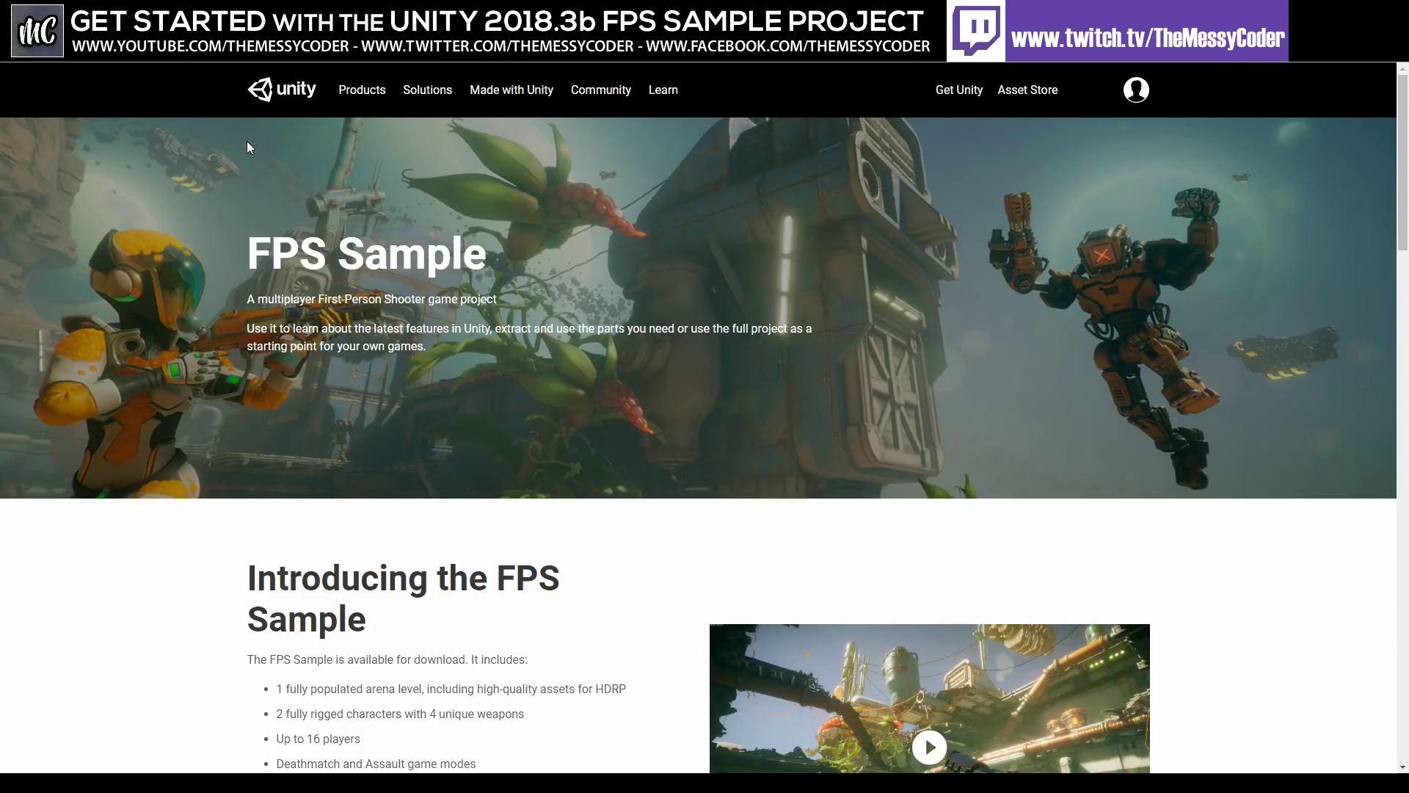
- Scroll to 'How to get started' and follow Get project to the Unity-Technologies/FPSSample GitHub repository
scroll(529, 398, down, 10)
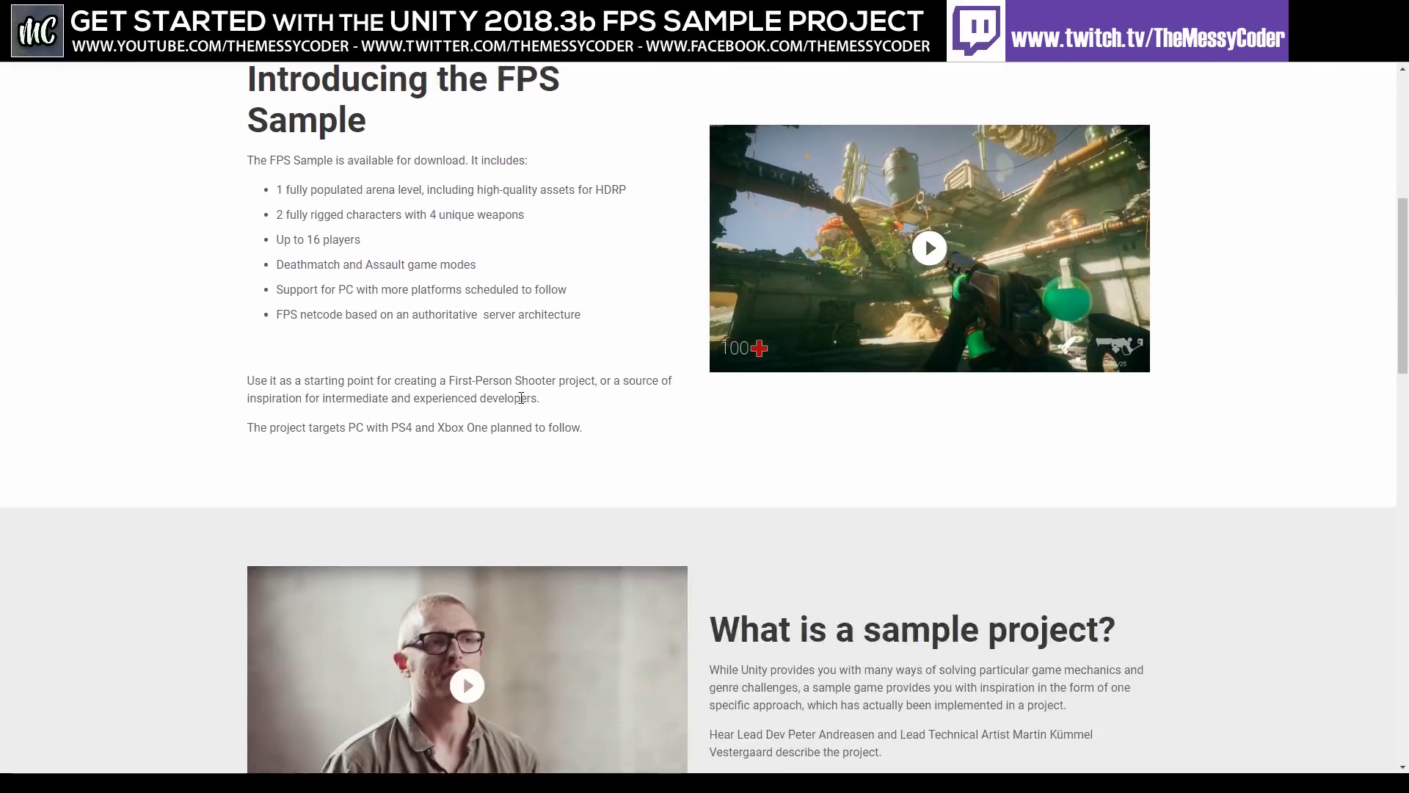
scroll(519, 400, down, 13)
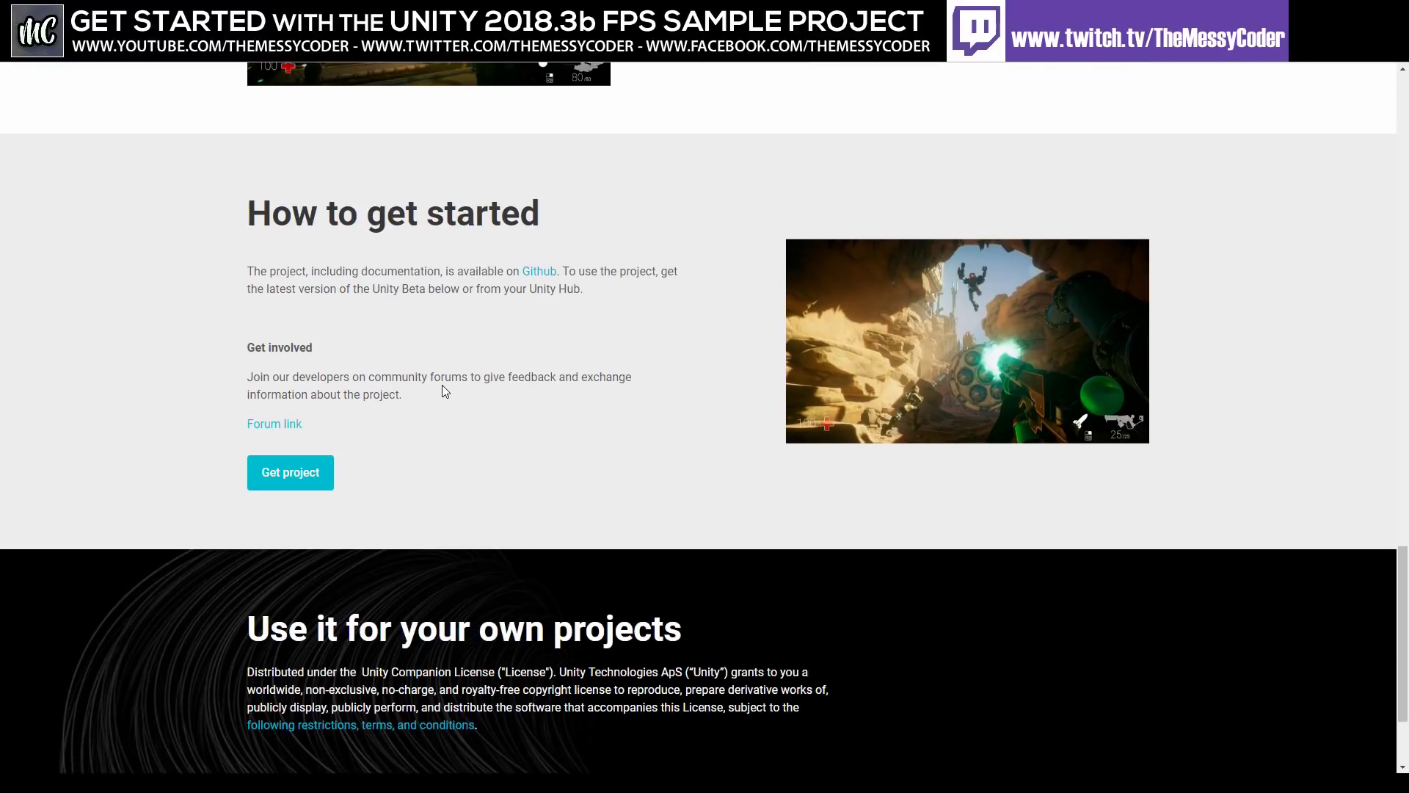
click(310, 475)
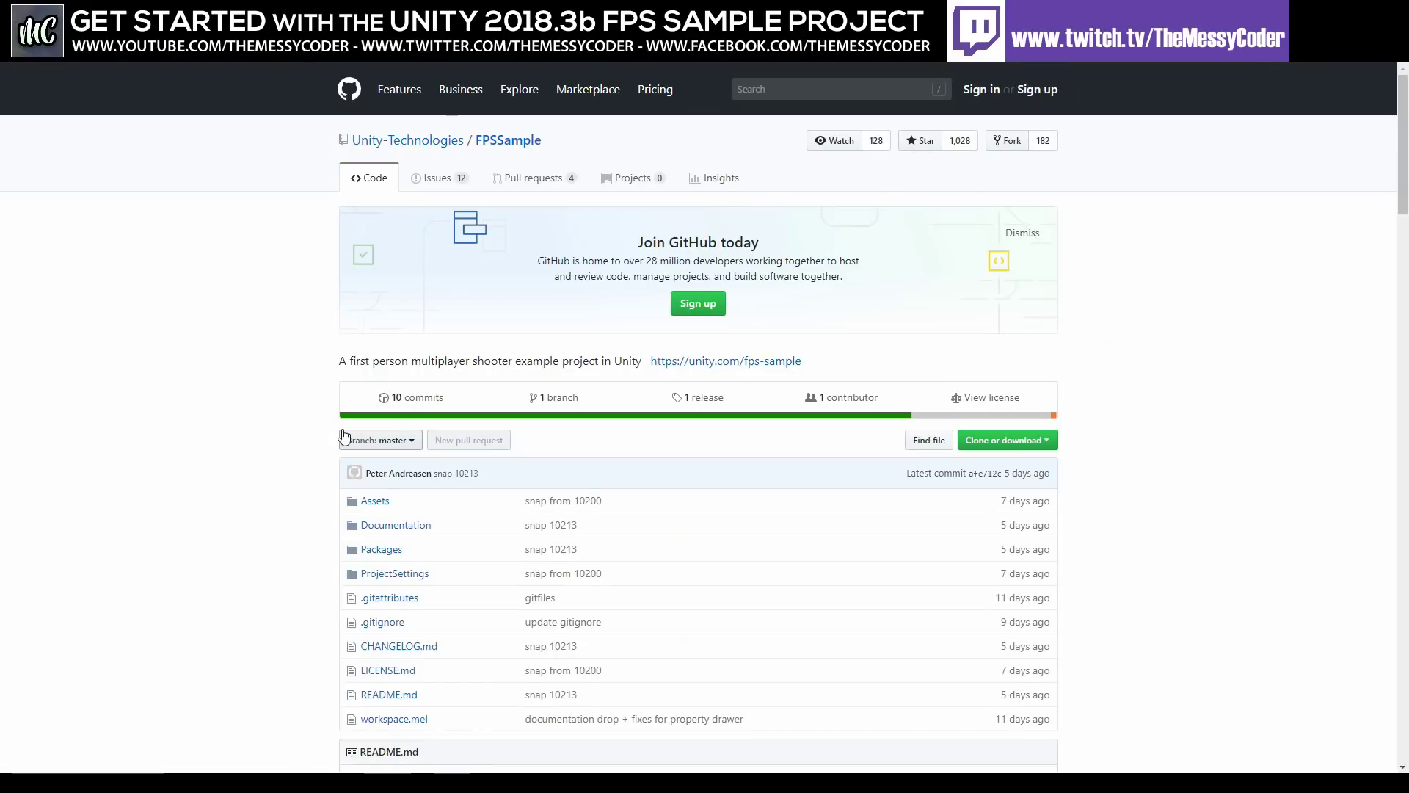
- Scroll the FPSSample README down to the 'Getting the project' cloning requirements
scroll(345, 436, down, 3)
scroll(344, 436, down, 3)
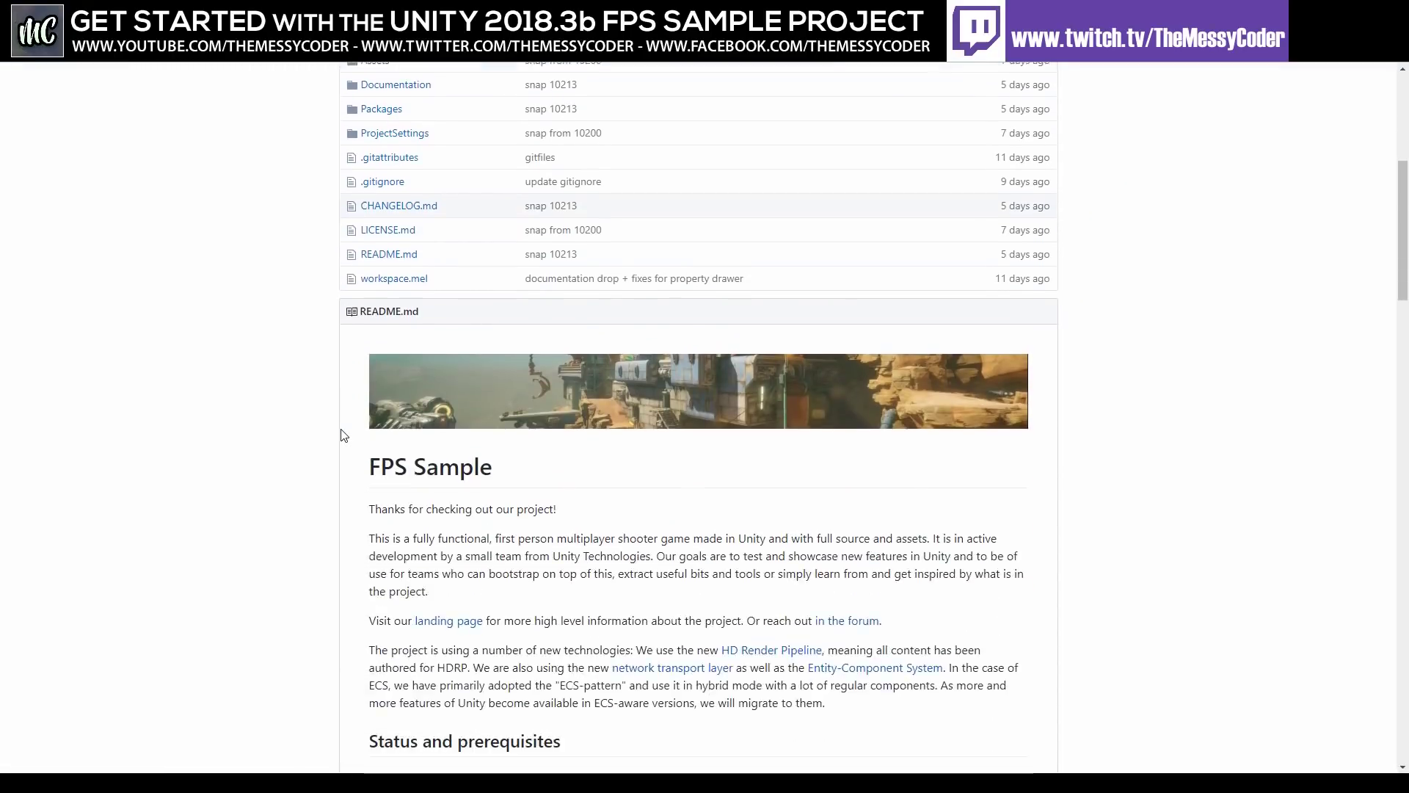
scroll(344, 436, down, 6)
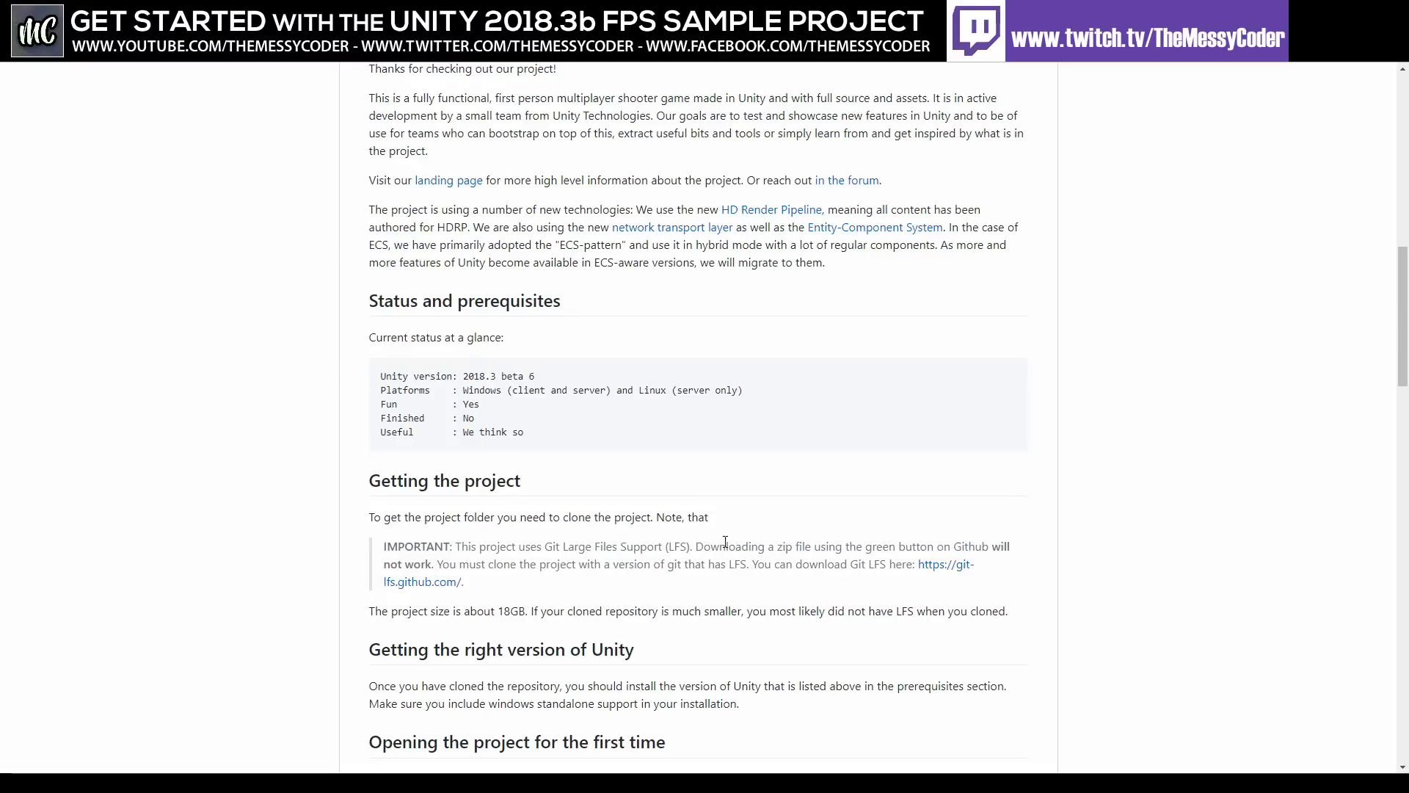
drag(693, 546, 938, 546)
scroll(835, 543, up, 10)
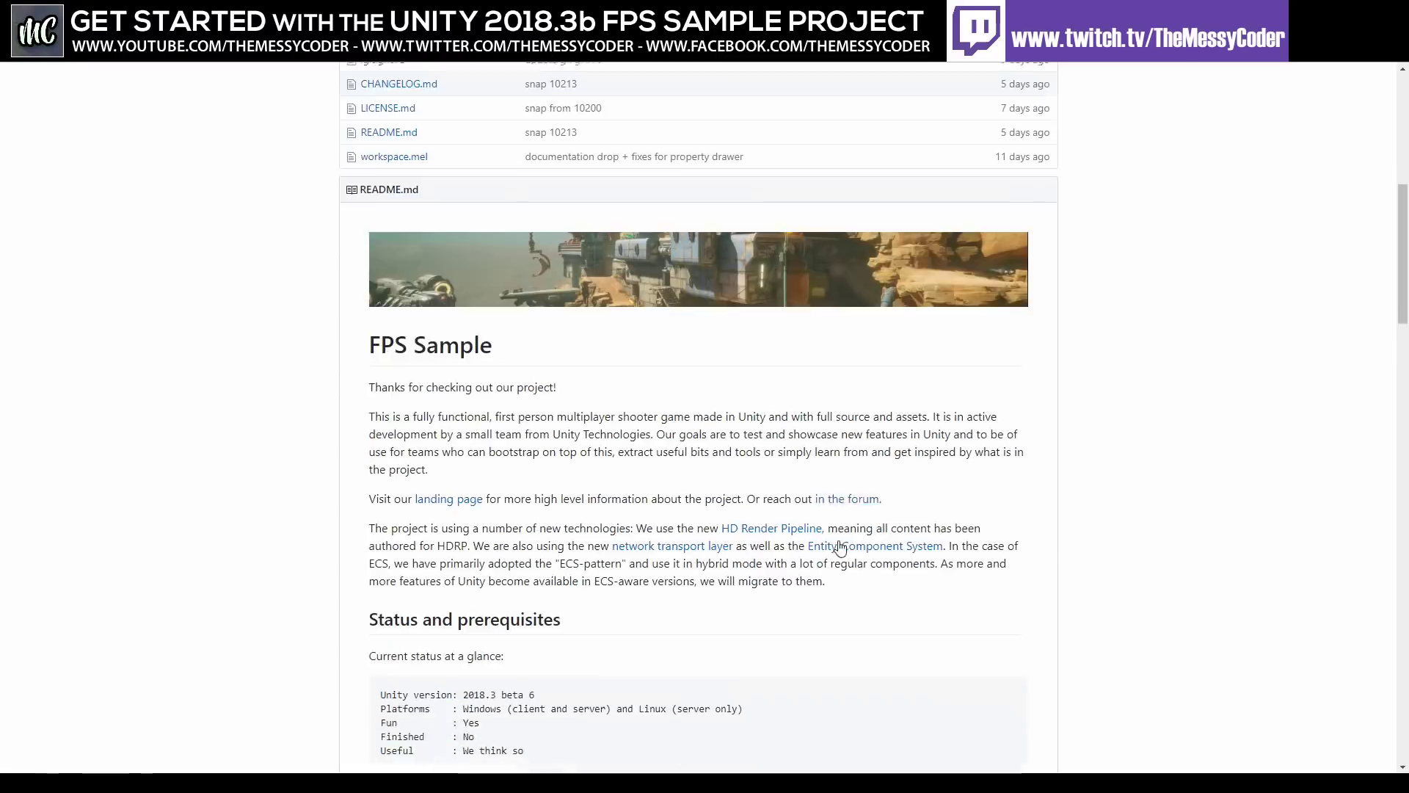
- Peek at the Clone or download options, then read on to the Git LFS note
click(1008, 292)
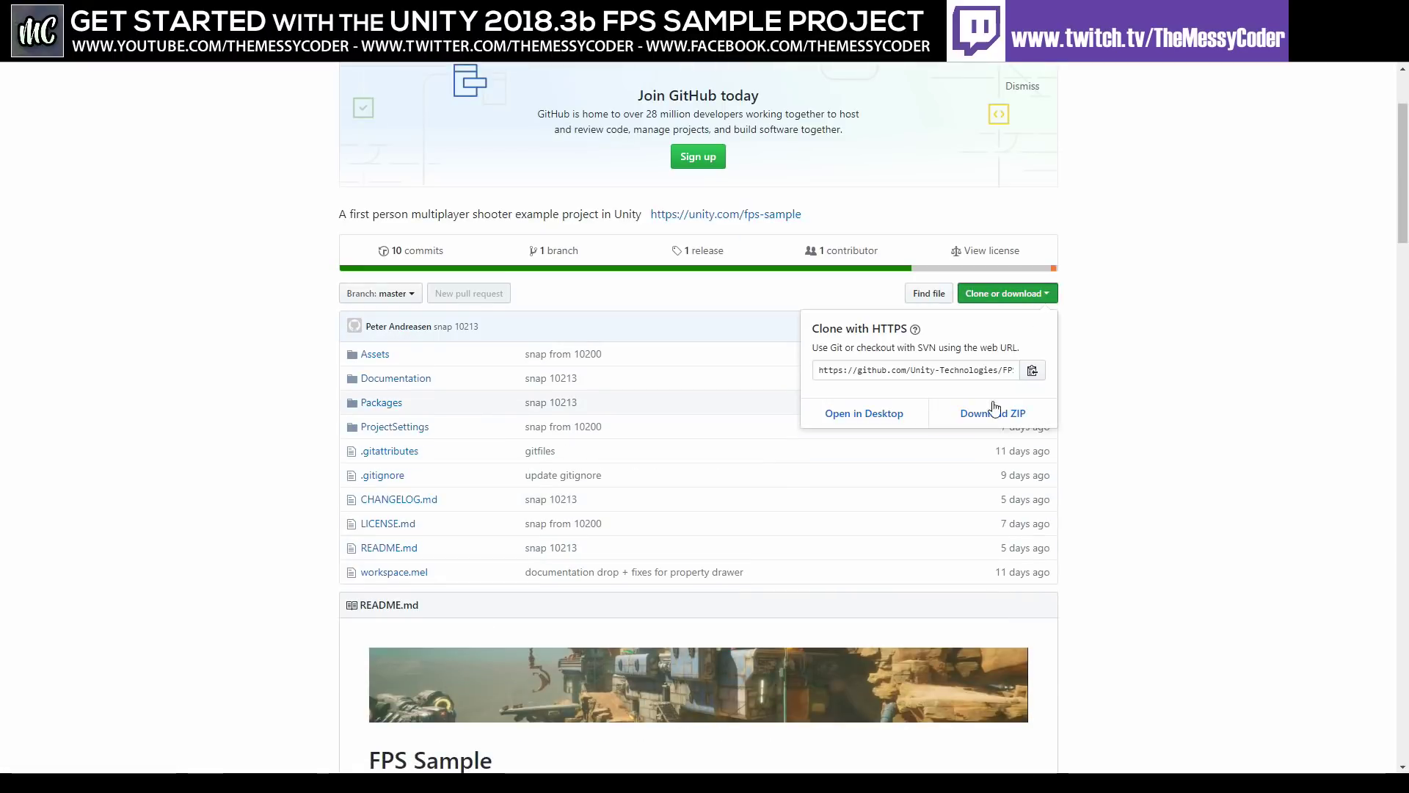
click(1032, 547)
scroll(1026, 573, down, 9)
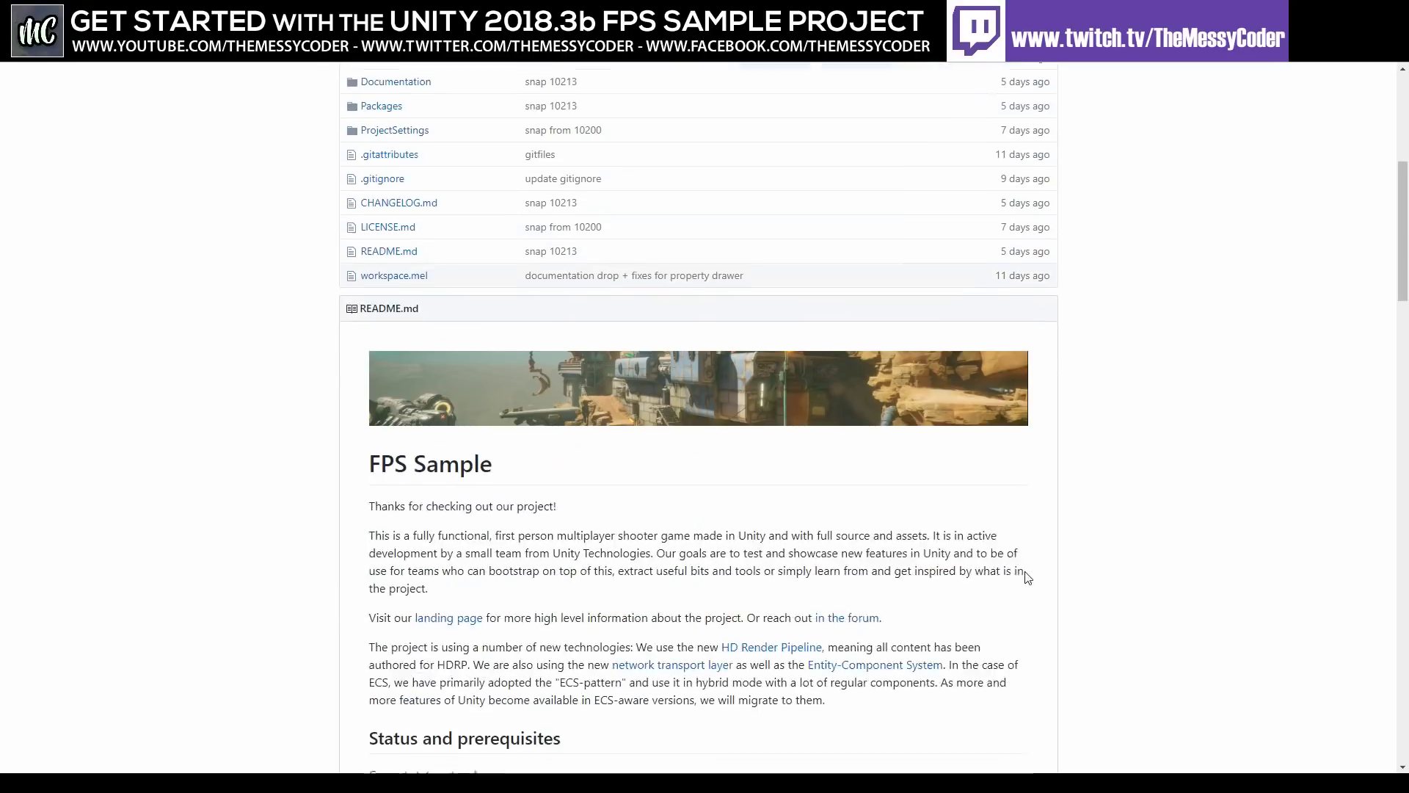
scroll(983, 558, down, 3)
click(908, 502)
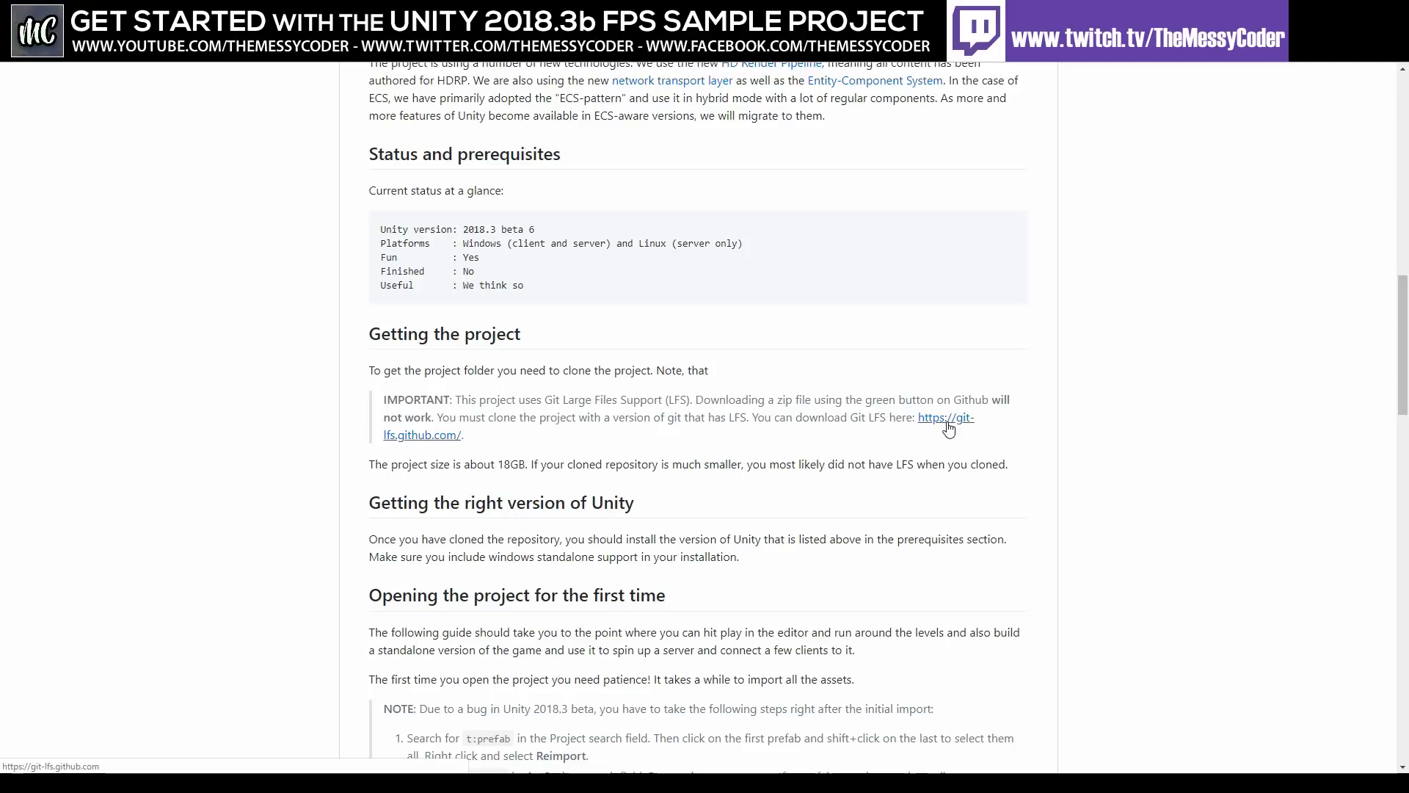
- Visit the Git LFS site's v2.5.2 Windows download, then go back to the FPSSample README
click(946, 425)
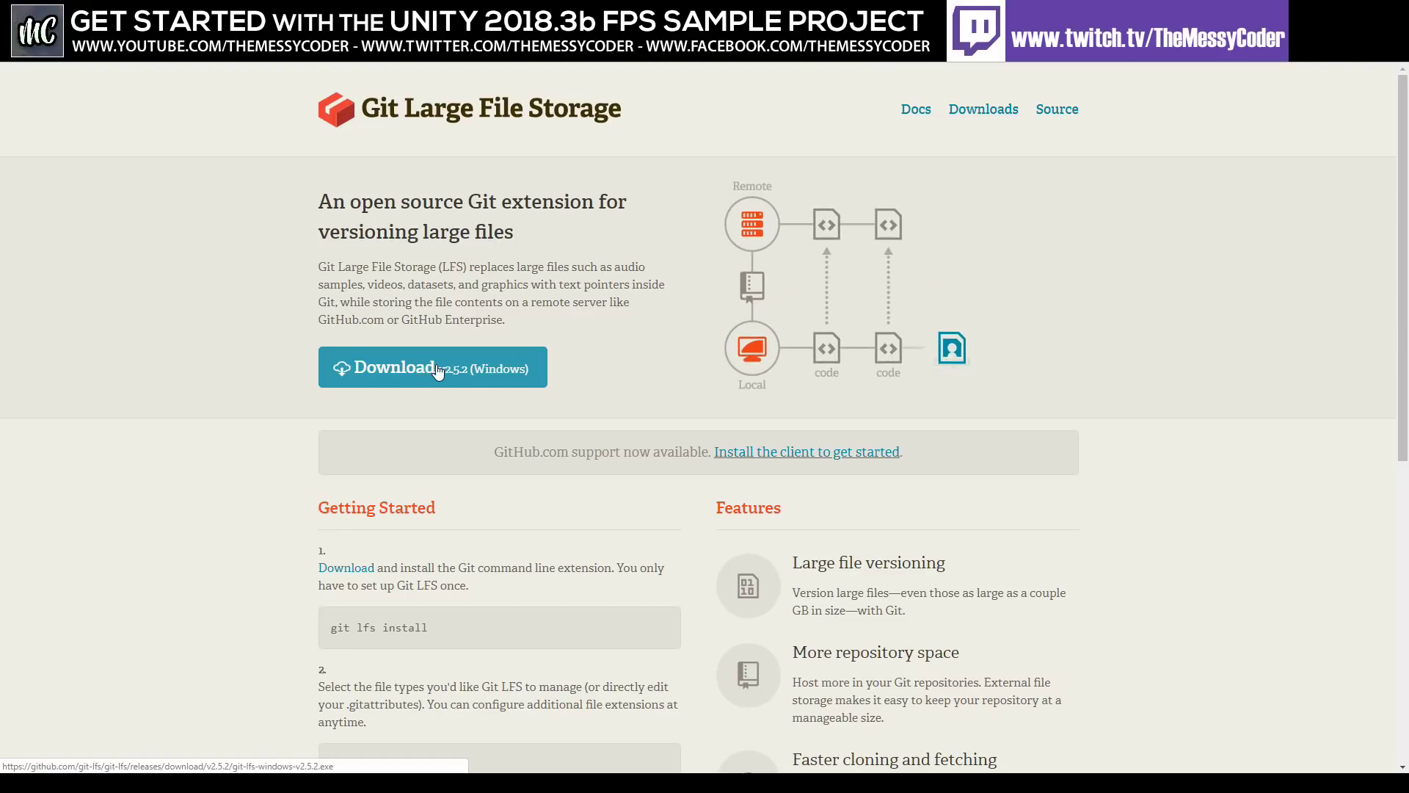
key(alt+Left)
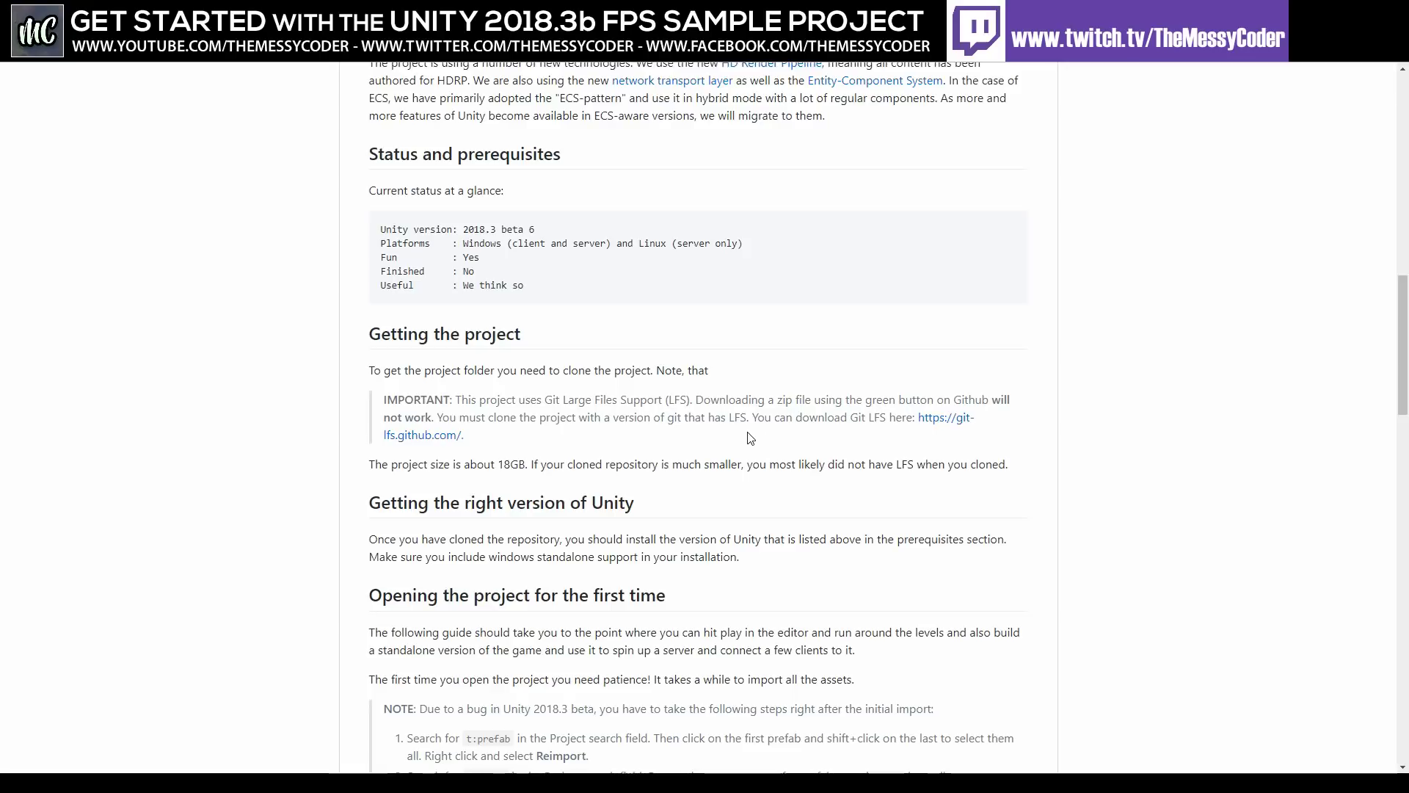
- Copy the FPSSample HTTPS clone URL from the Clone or download panel
scroll(587, 432, up, 3)
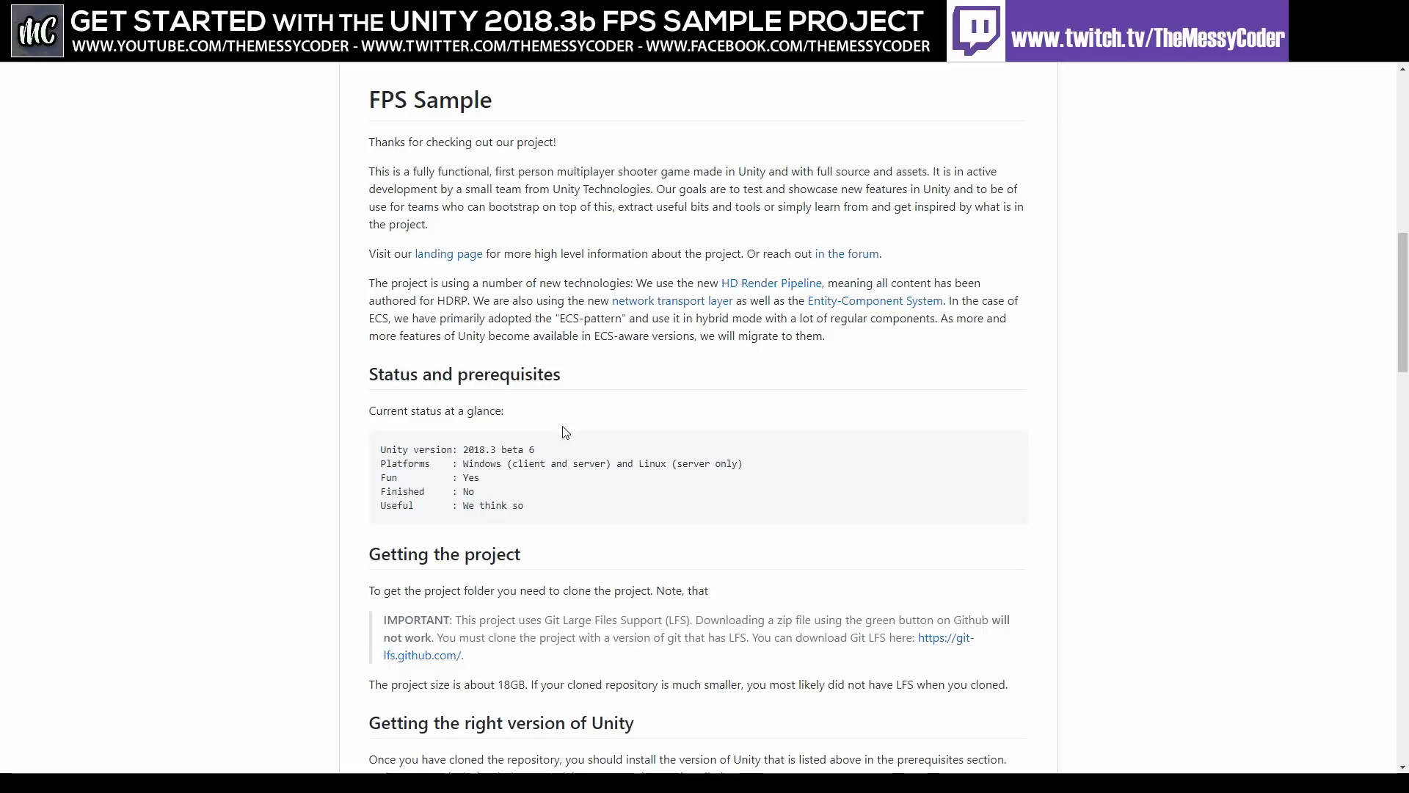
scroll(688, 394, down, 4)
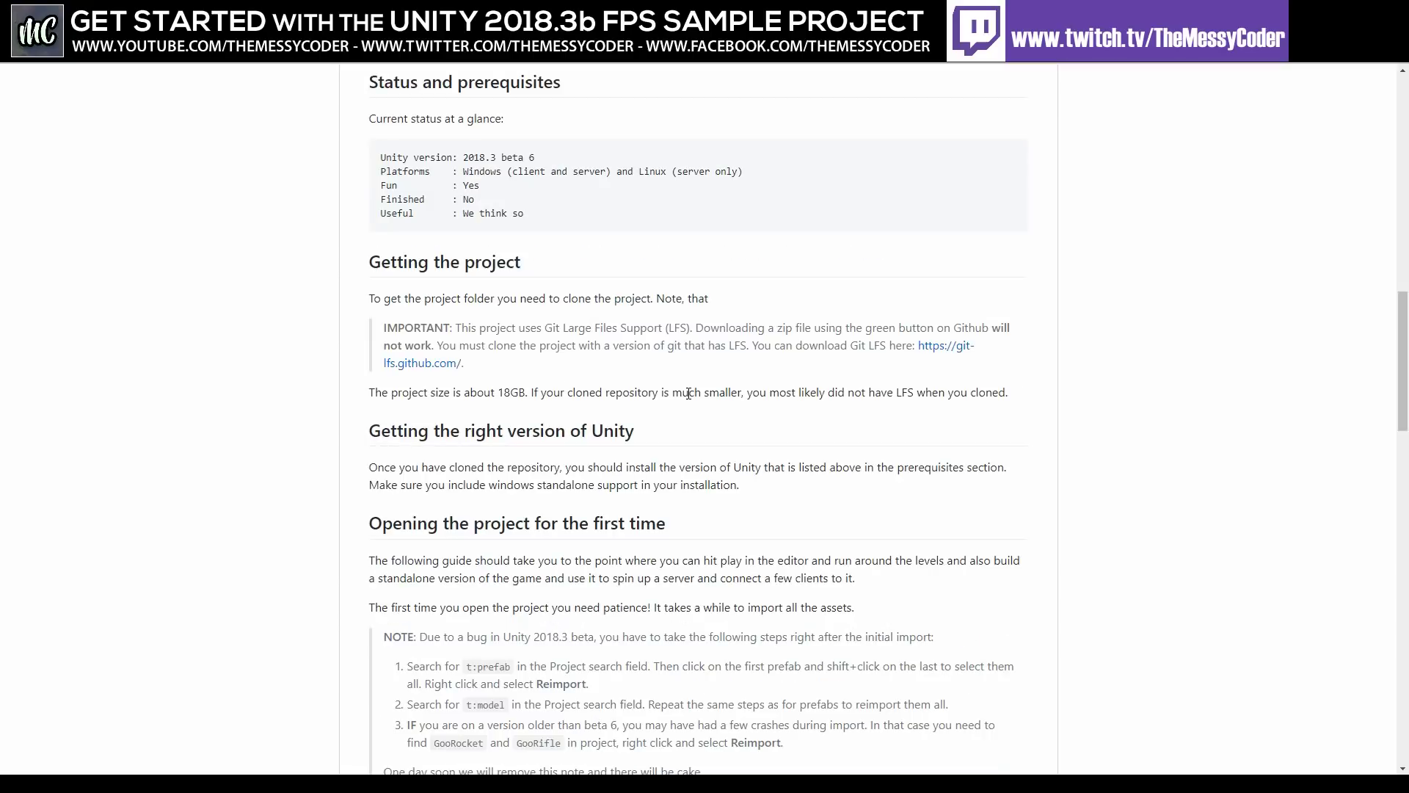
scroll(689, 394, up, 14)
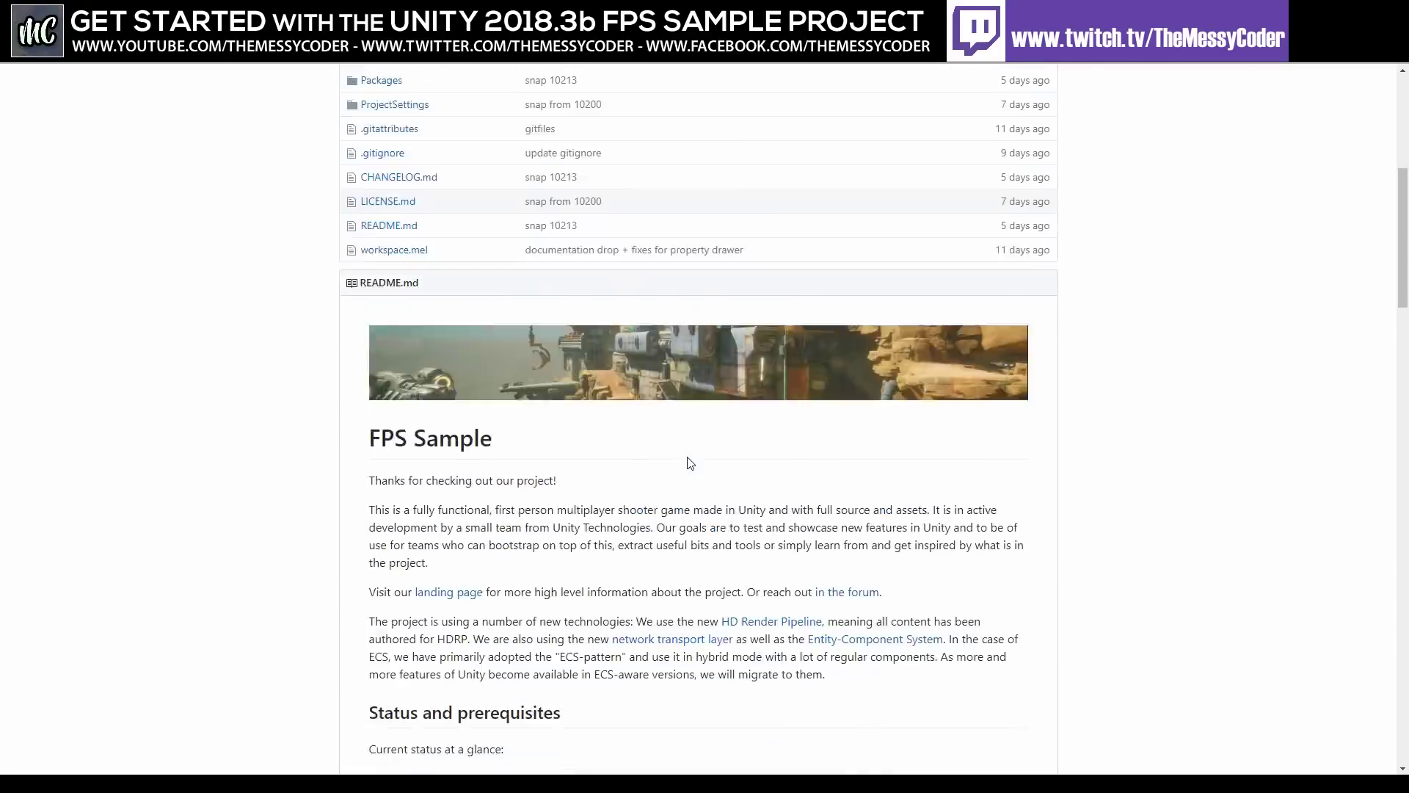
click(1005, 294)
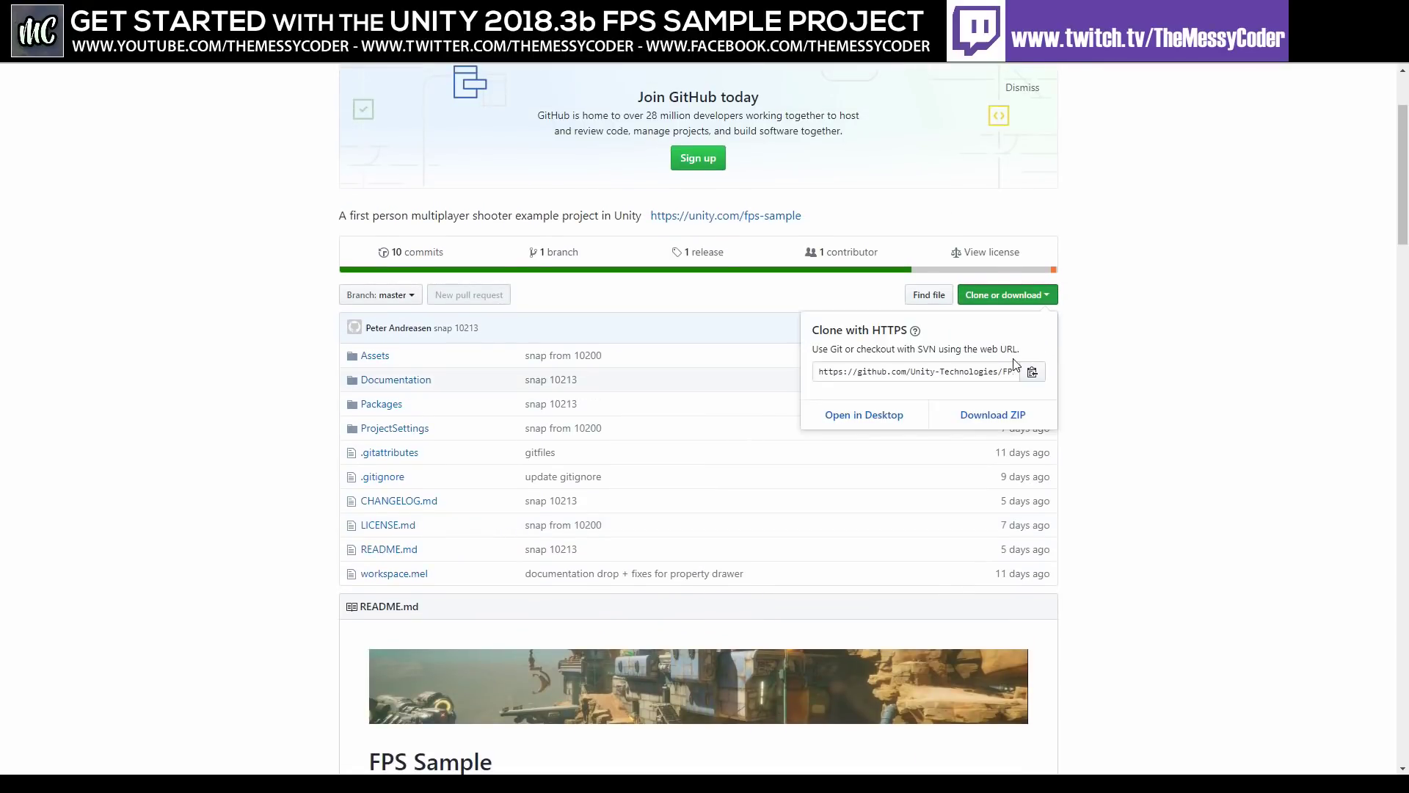
click(1032, 373)
click(1033, 372)
key(Escape)
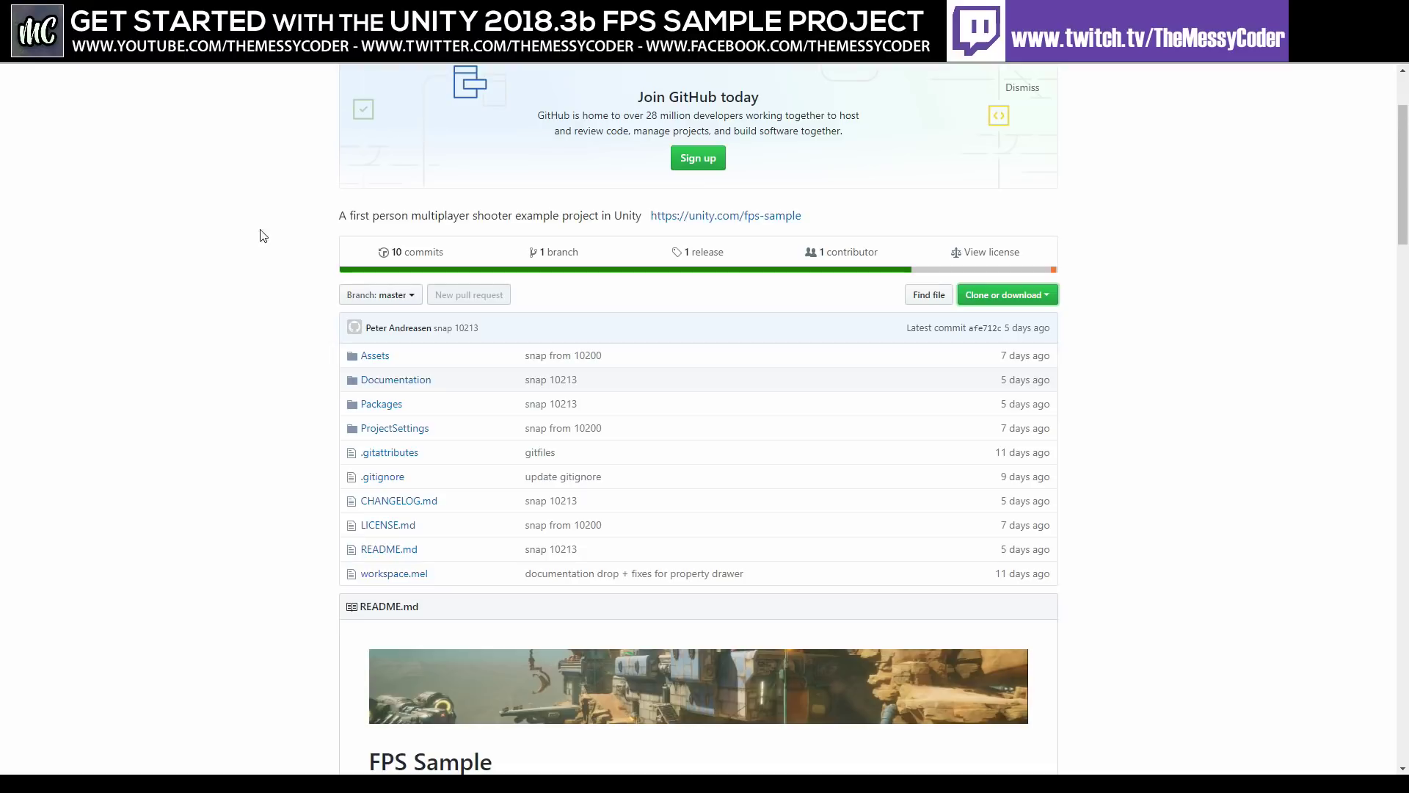
- Launch a TortoiseGit Git Clone of FPSSample with LFS ticked into the empty Unity Technology folder
key(alt+Tab)
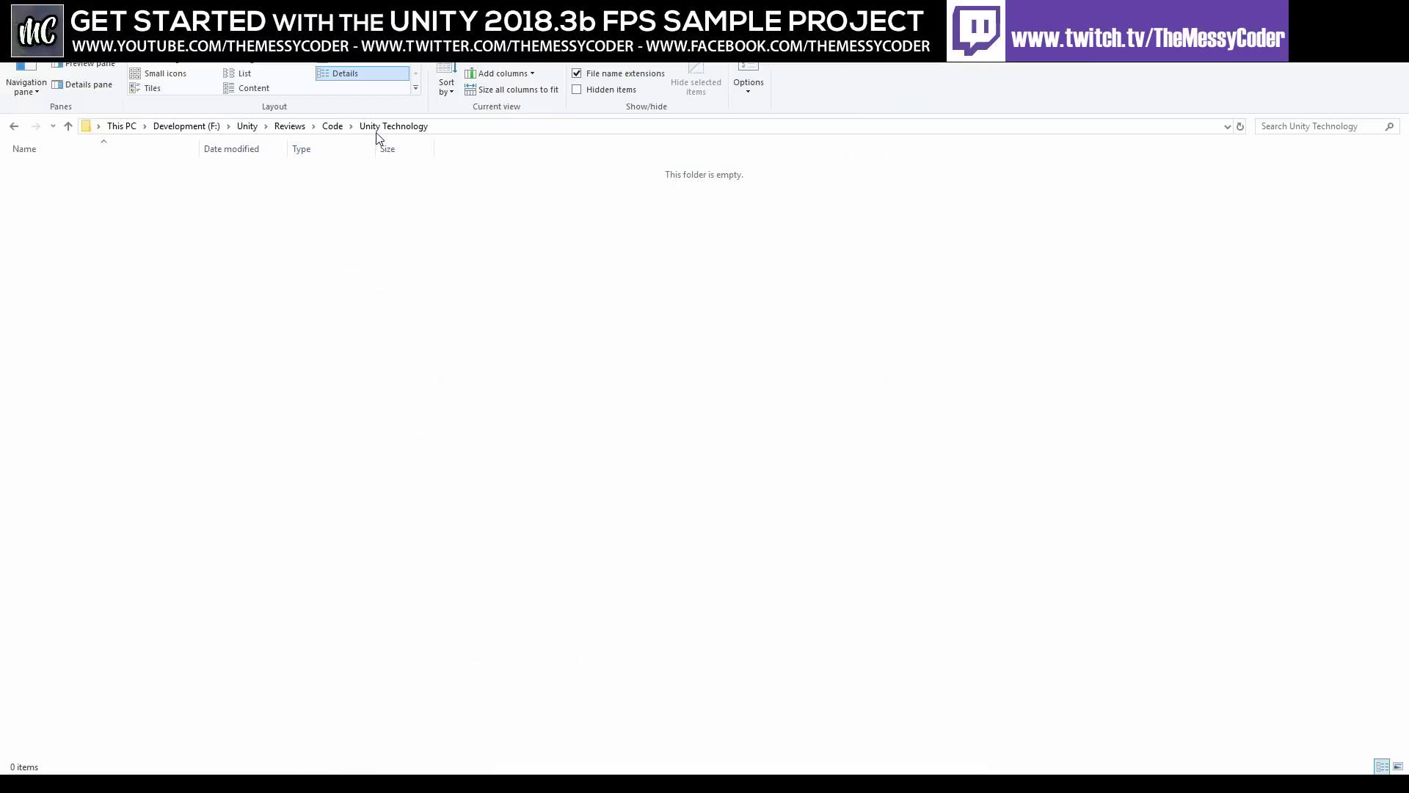
right_click(339, 258)
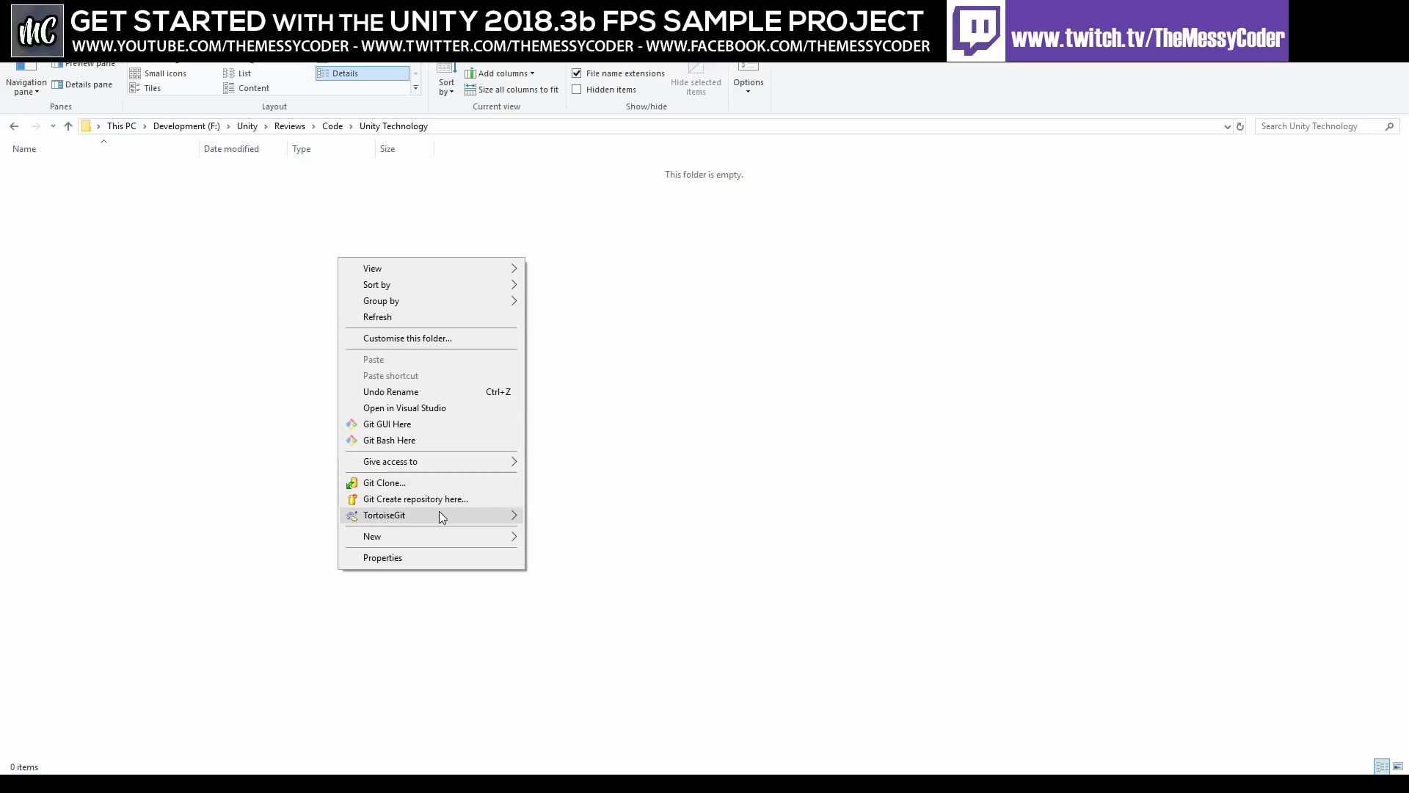
mouse_move(442, 516)
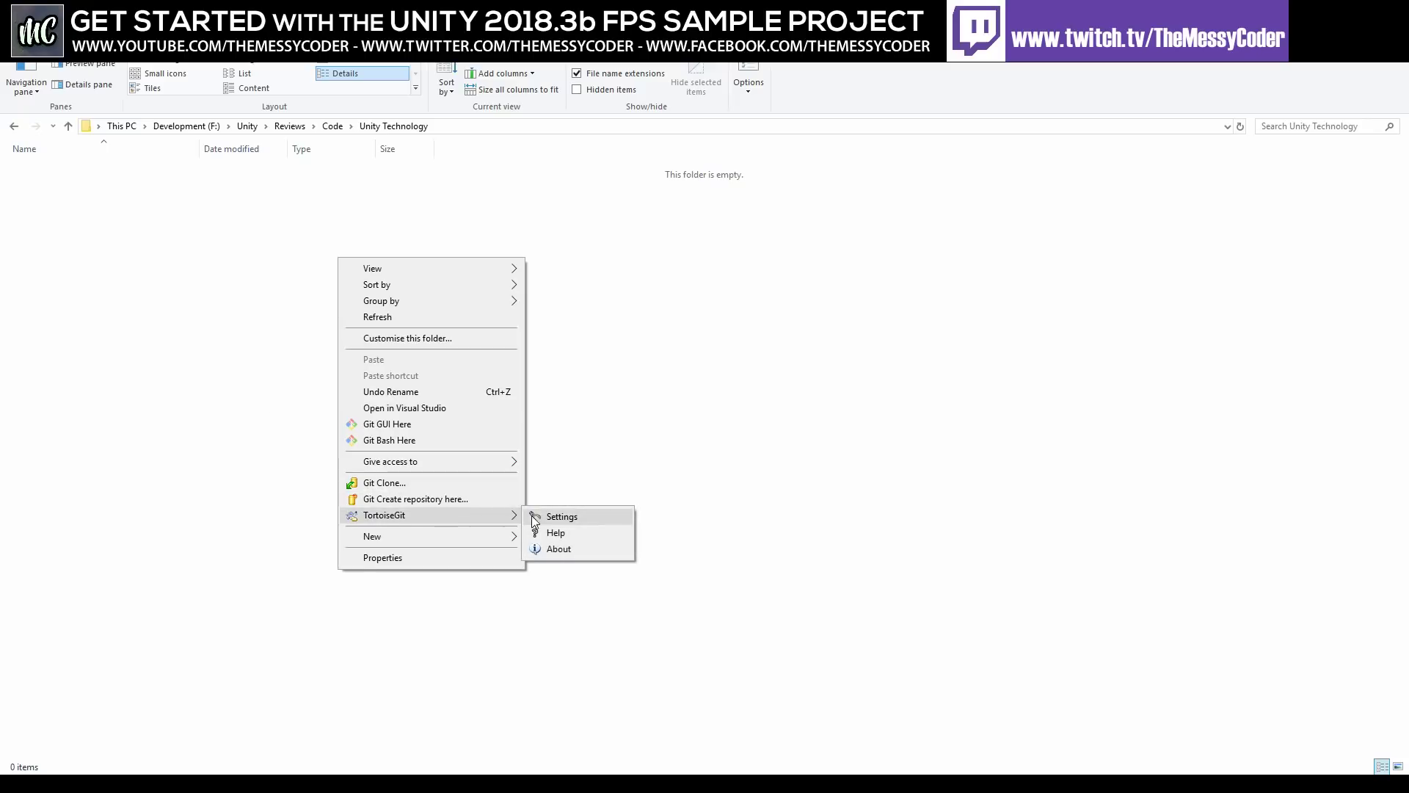
click(411, 483)
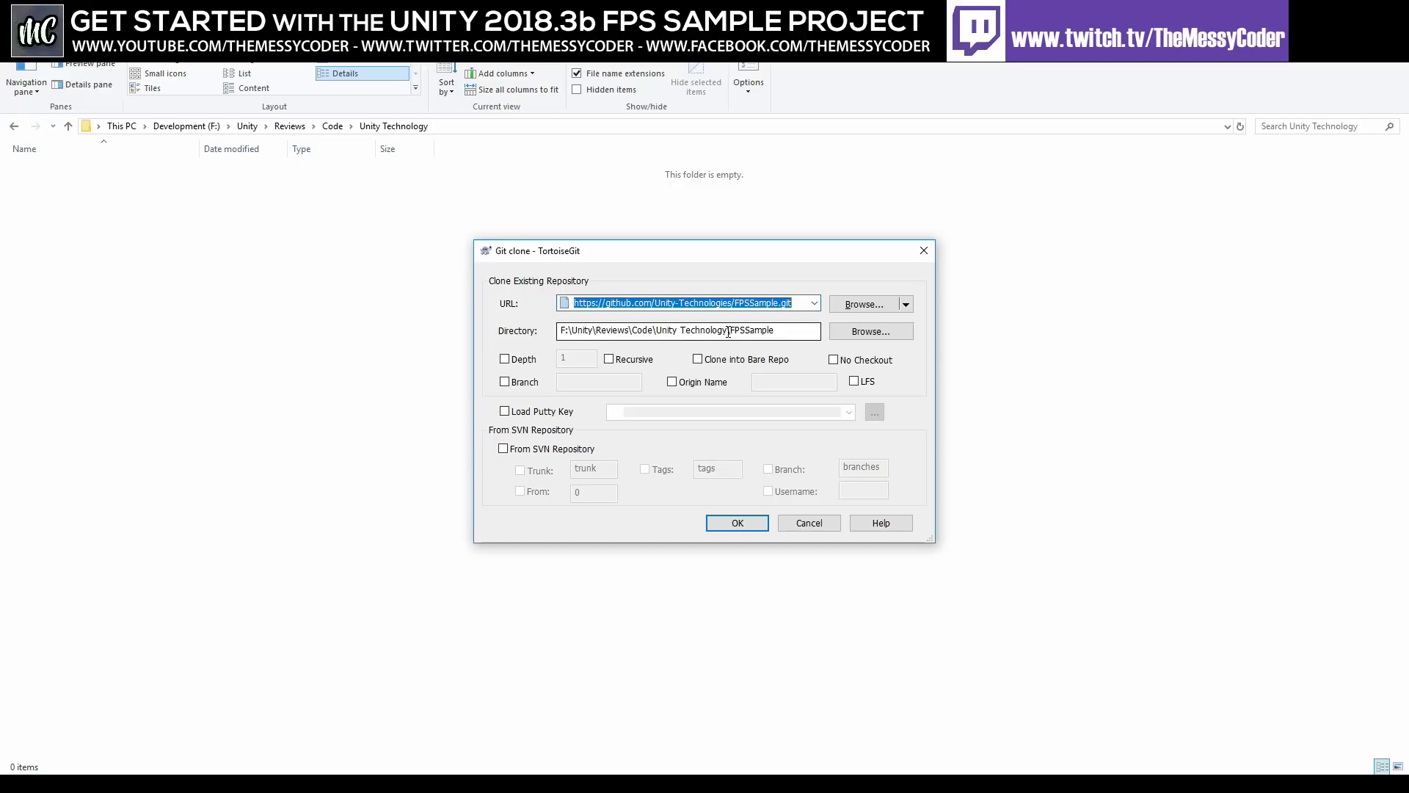
click(856, 381)
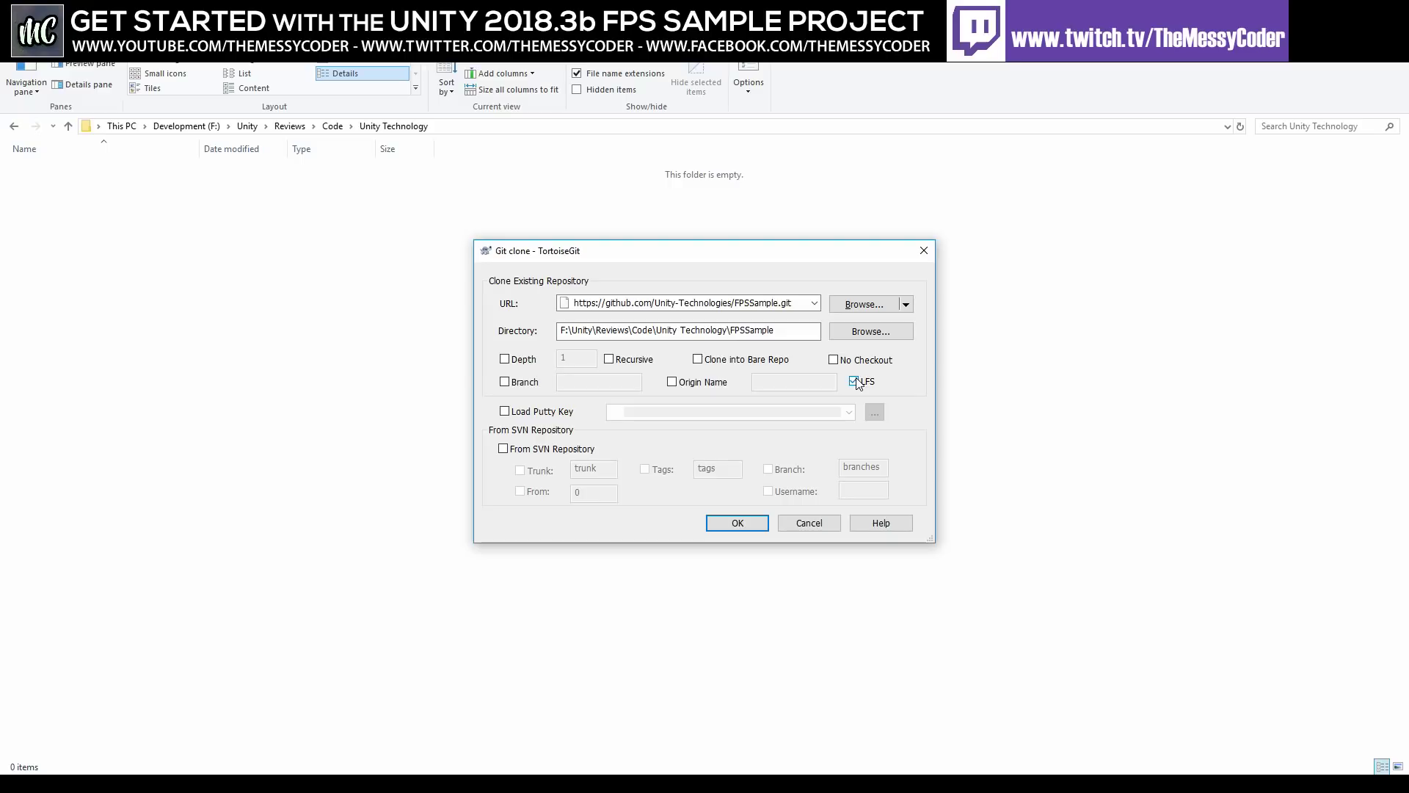
click(735, 526)
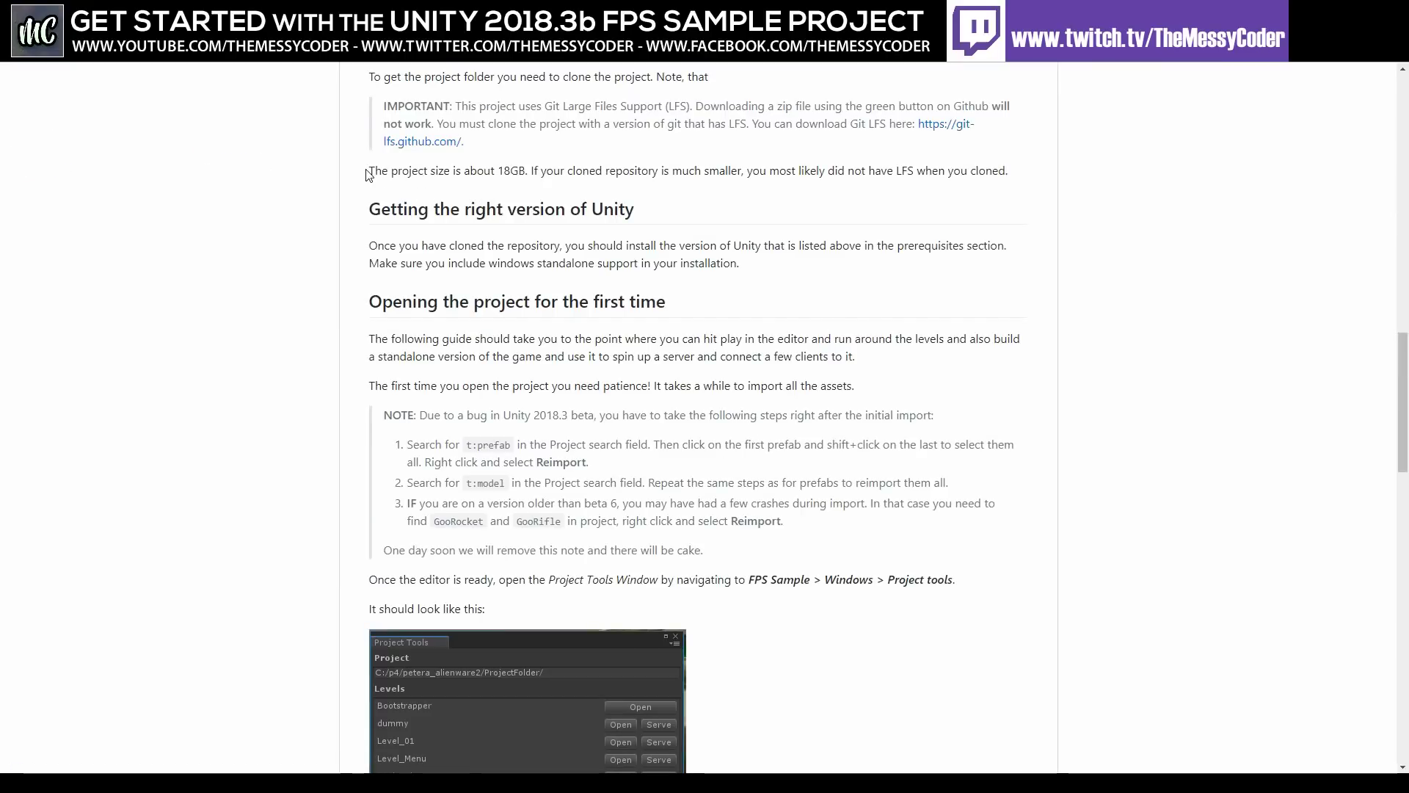
- Highlight the README's project-size sentence about LFS and scroll to 'Opening the project for the first time'
drag(367, 175, 549, 174)
click(507, 175)
double_click(904, 171)
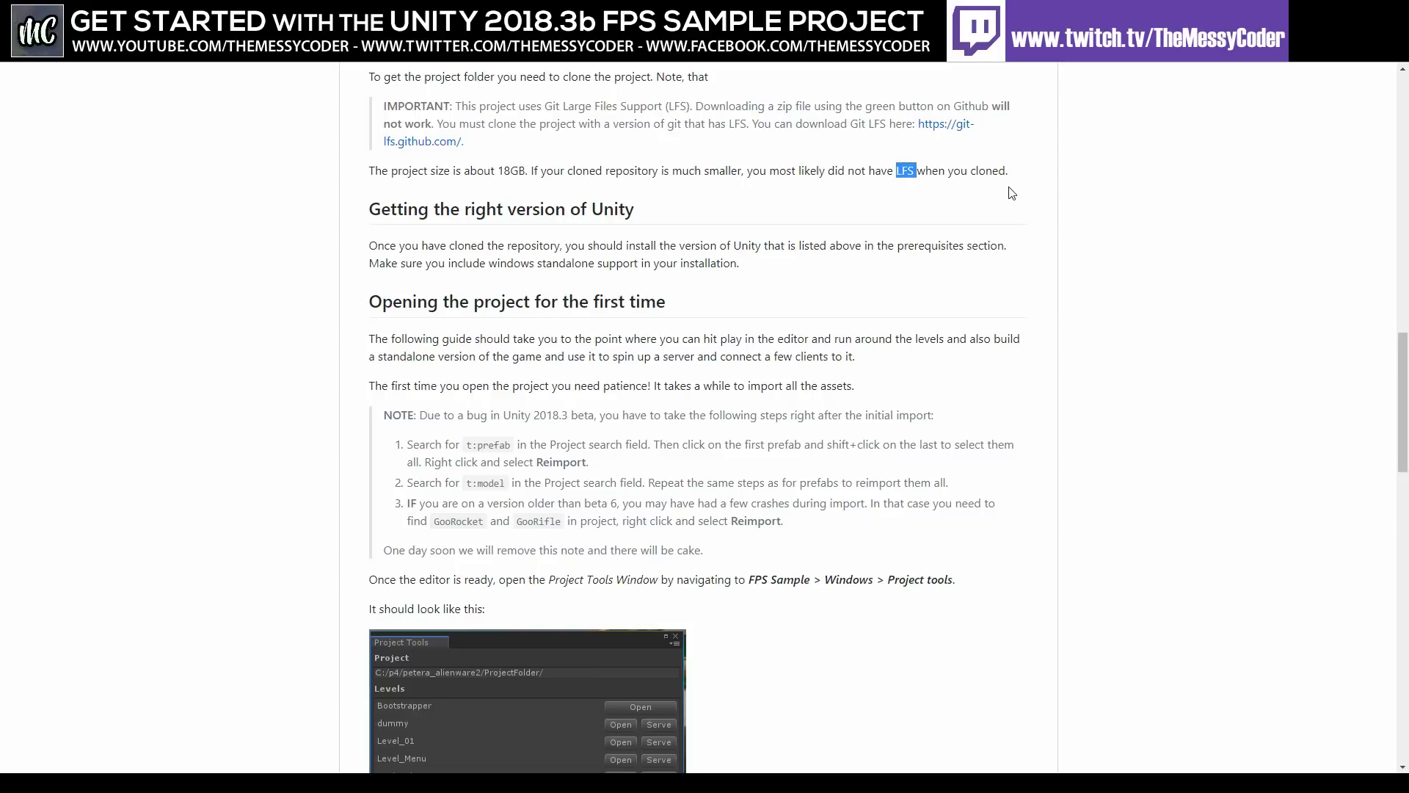
drag(1010, 172, 378, 172)
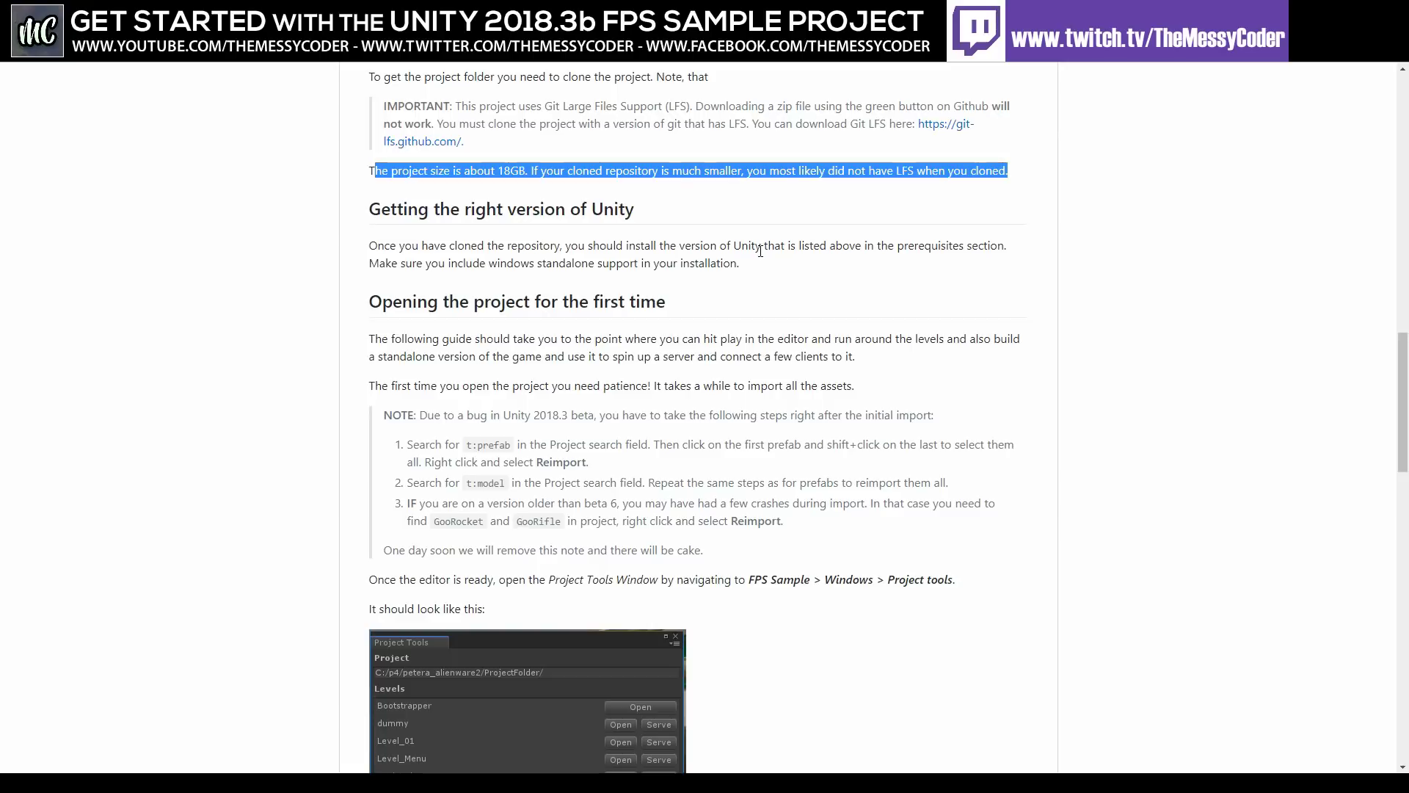
scroll(473, 367, down, 1)
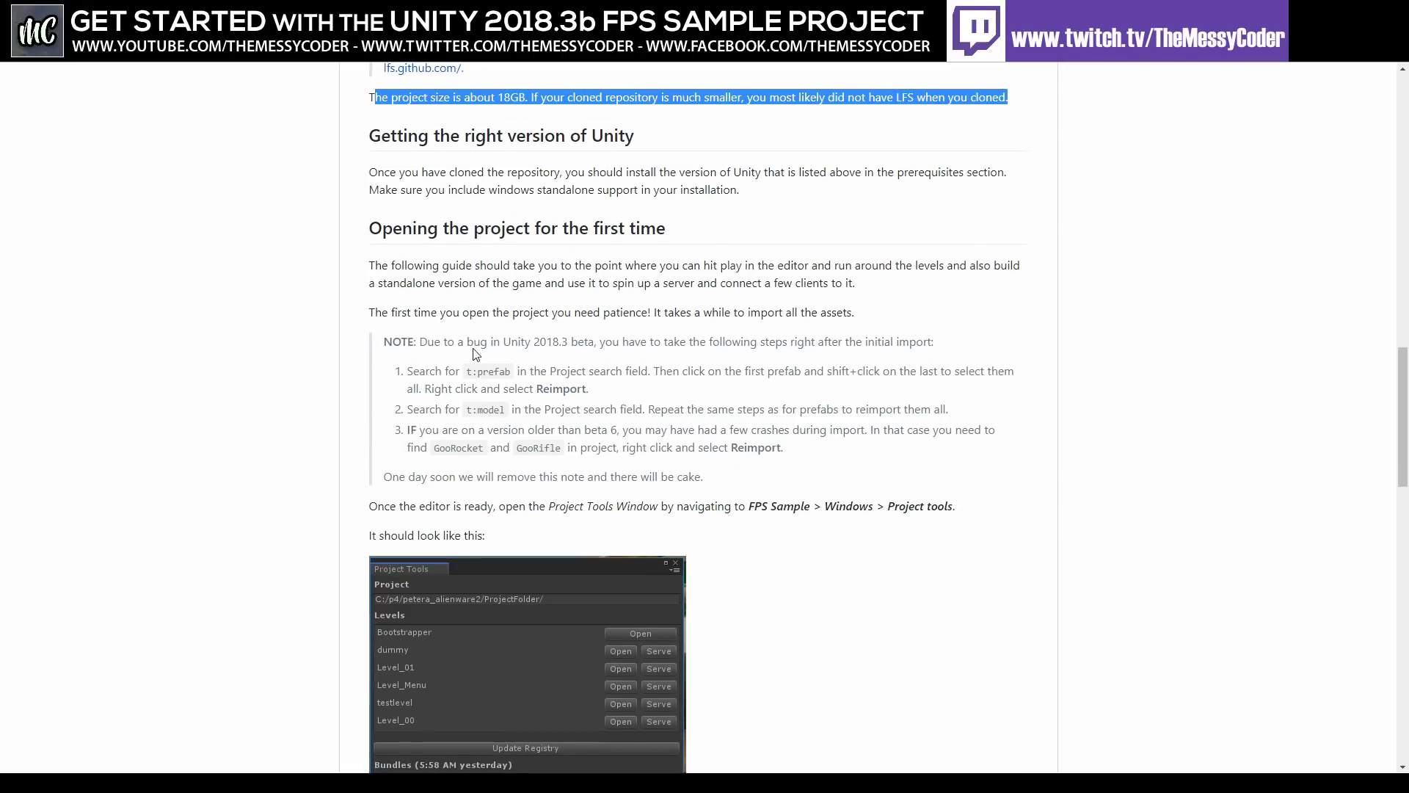
scroll(411, 272, down, 2)
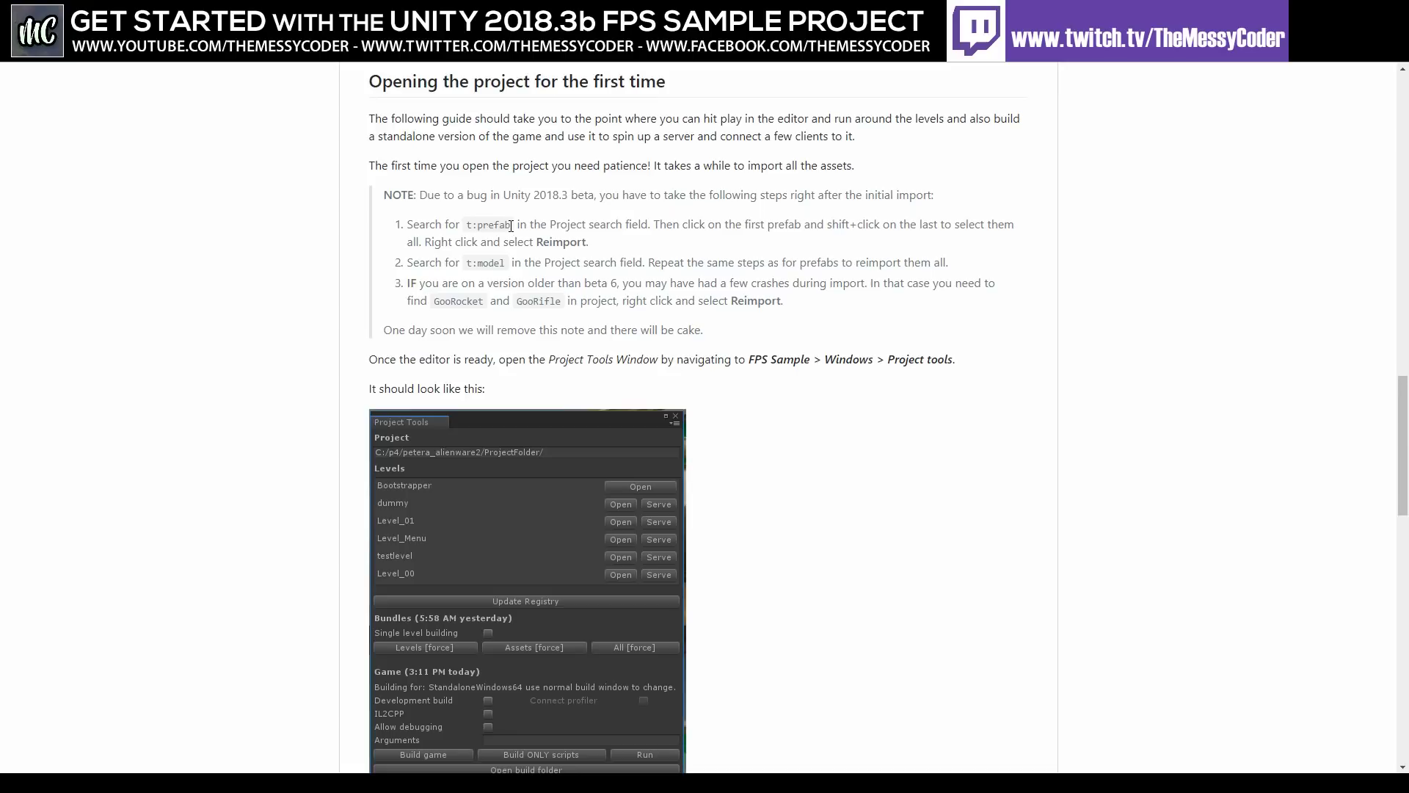
- Highlight the t:prefab, t:model and crash-workaround notes, scroll to Project Tools, then switch to Unity
drag(511, 226, 510, 264)
double_click(564, 242)
click(601, 285)
drag(617, 283, 611, 283)
click(701, 298)
drag(814, 302, 479, 286)
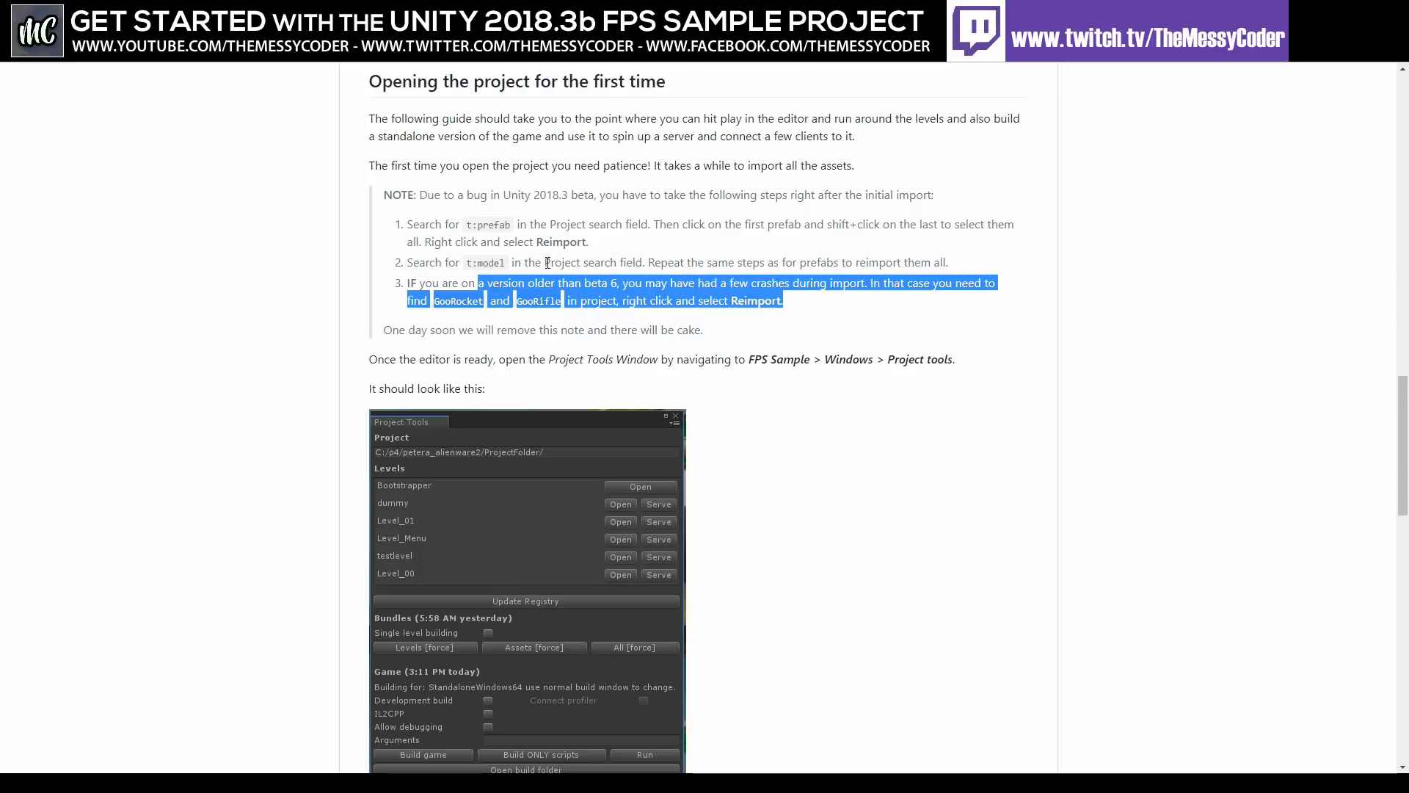
scroll(617, 257, down, 1)
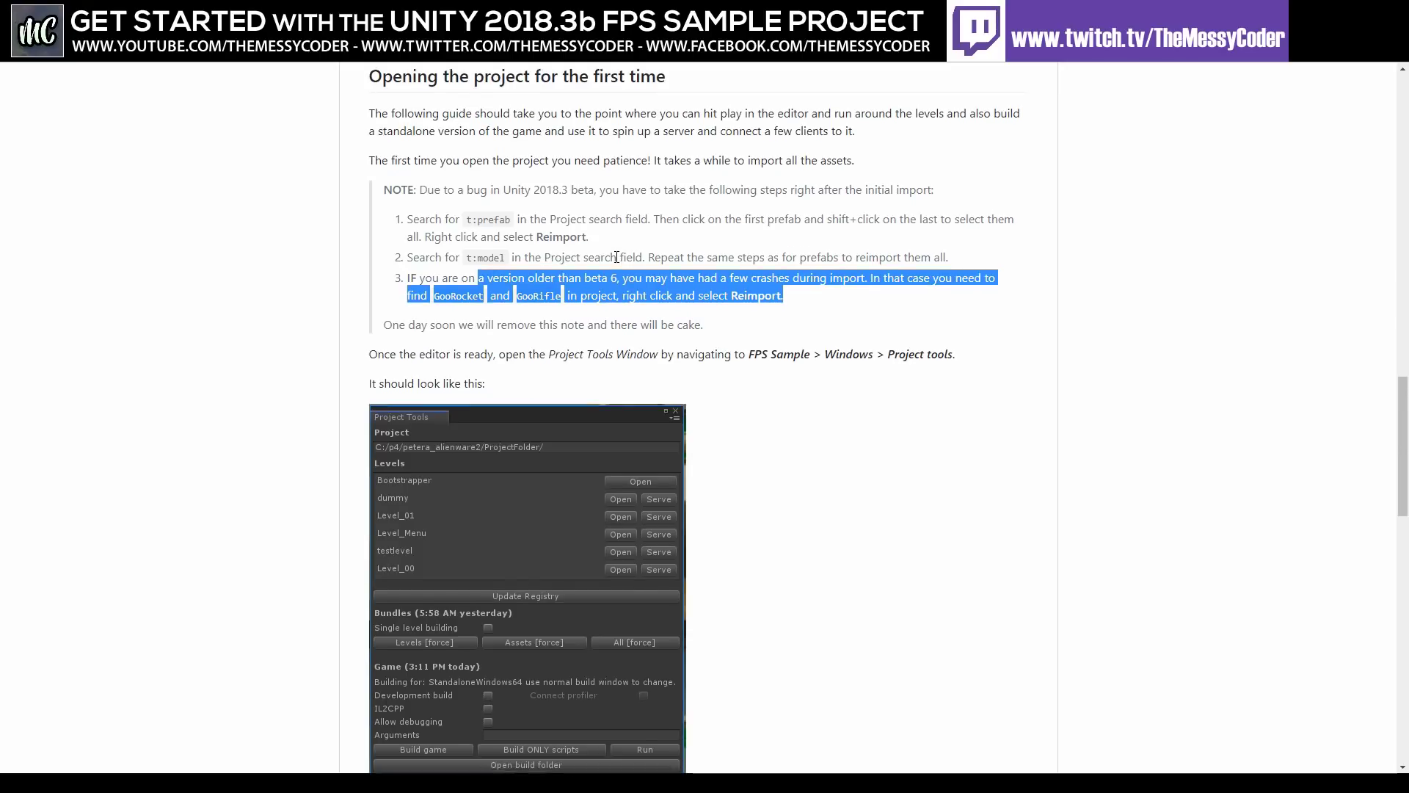
scroll(617, 257, down, 2)
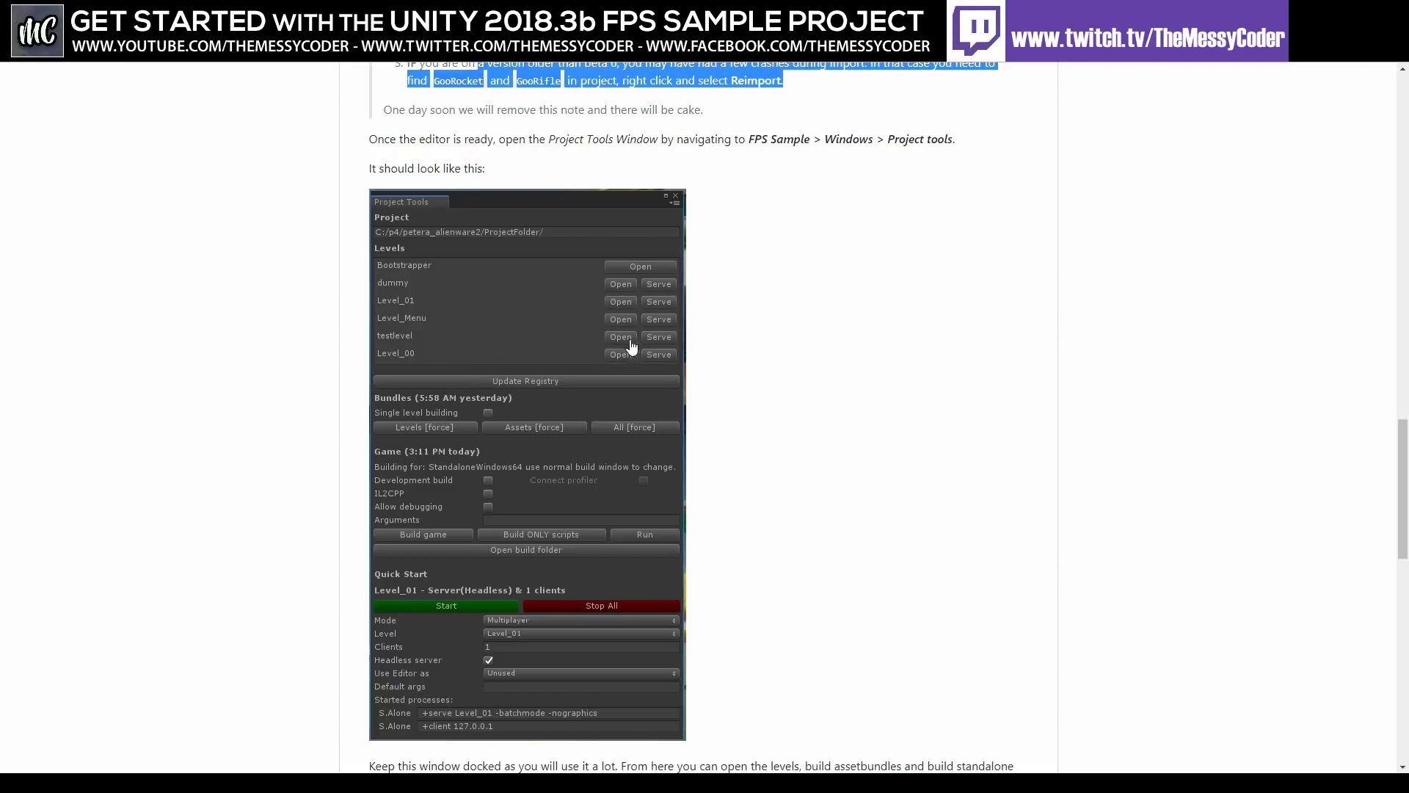
key(alt+Tab)
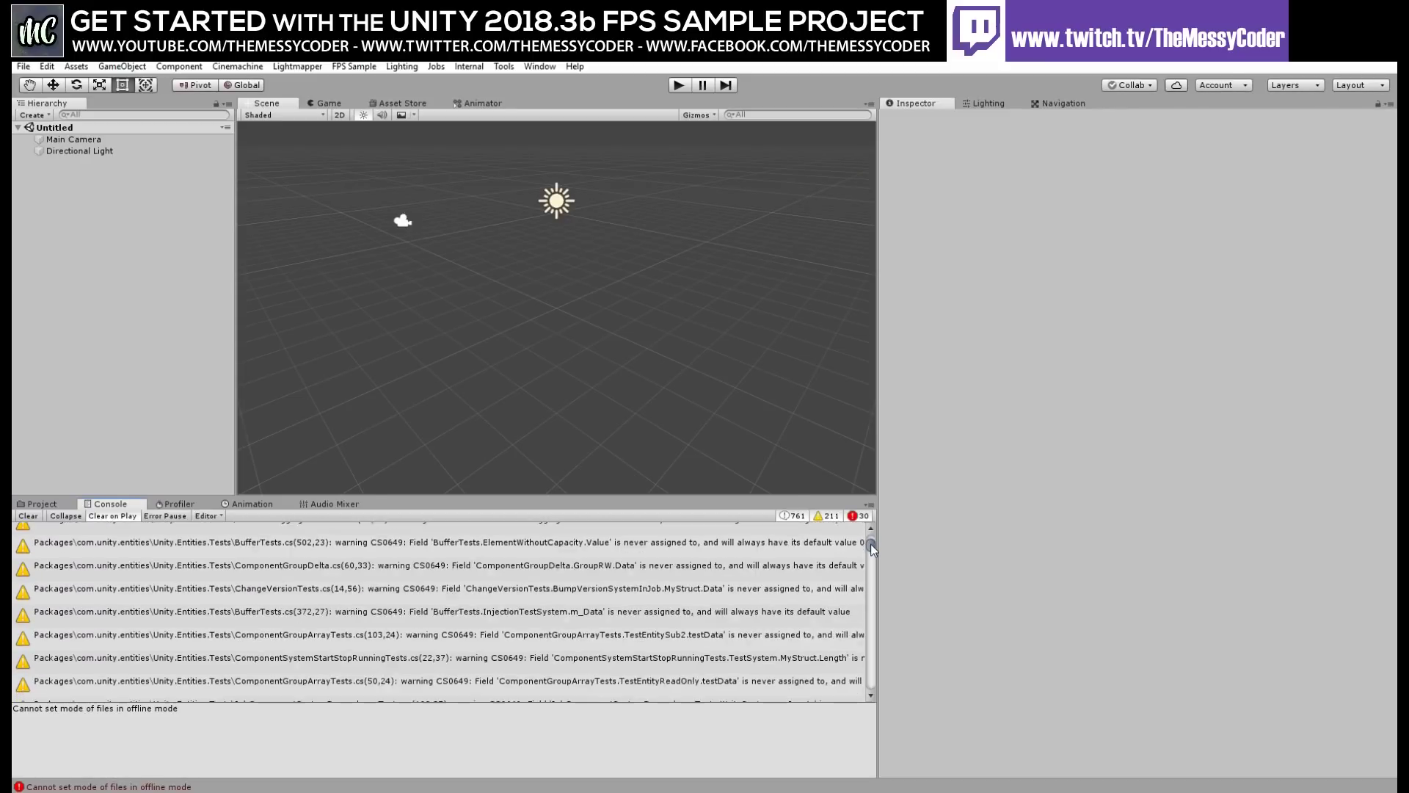
- Hide warnings in the Unity Console and bring up the Window menu
drag(870, 544, 857, 674)
click(816, 516)
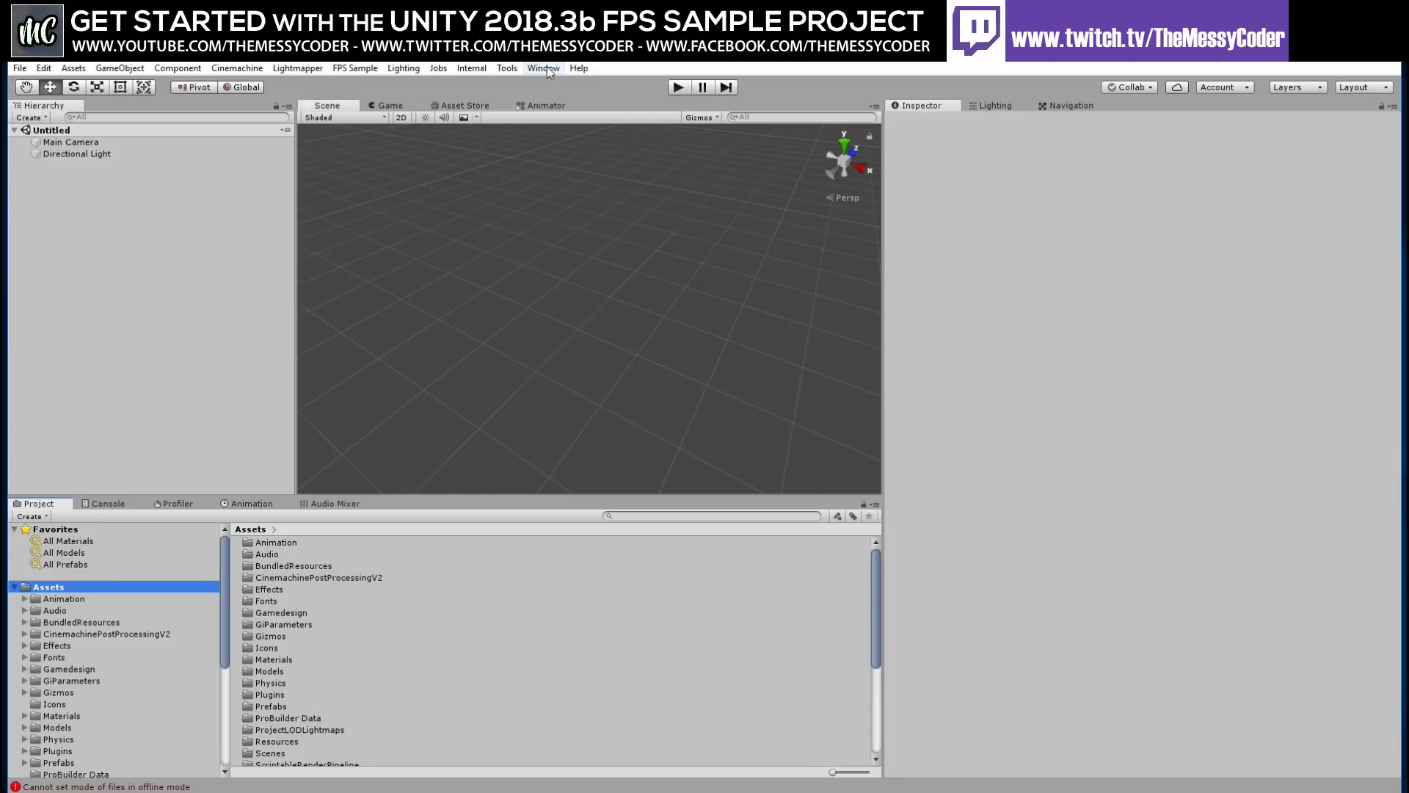
click(547, 67)
- In Version Control settings, choose Visible Meta Files, keep Force Text serialization, and close settings
mouse_move(621, 356)
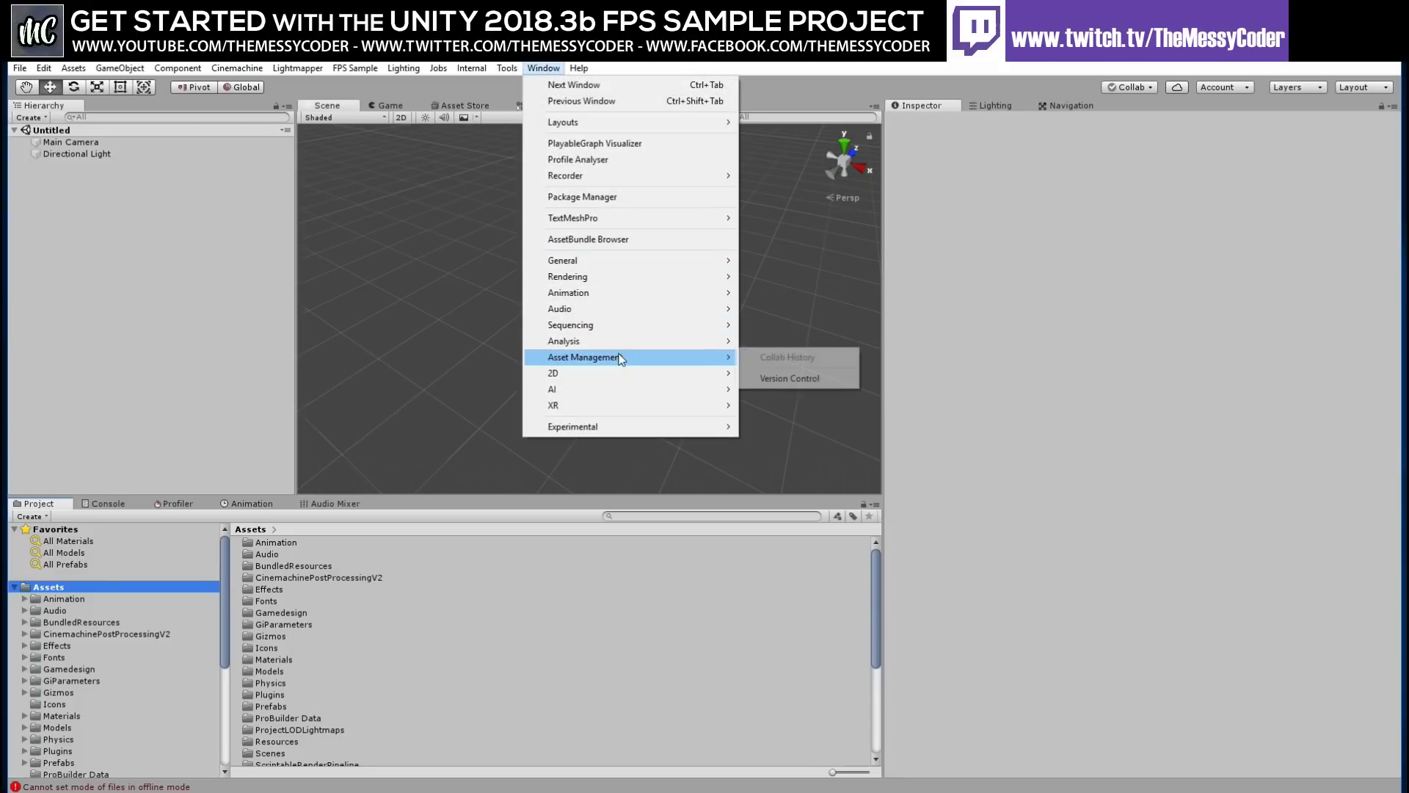
click(790, 378)
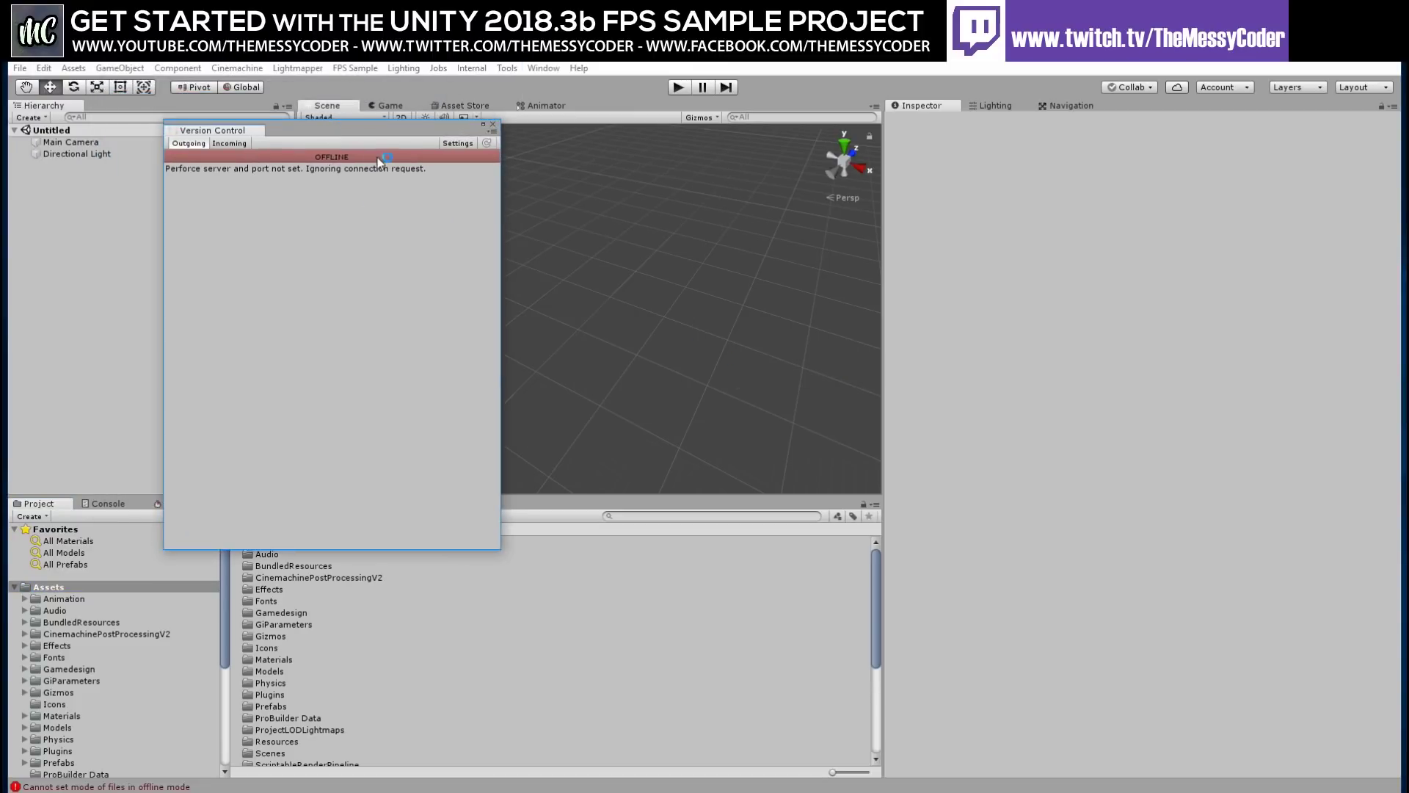
click(458, 144)
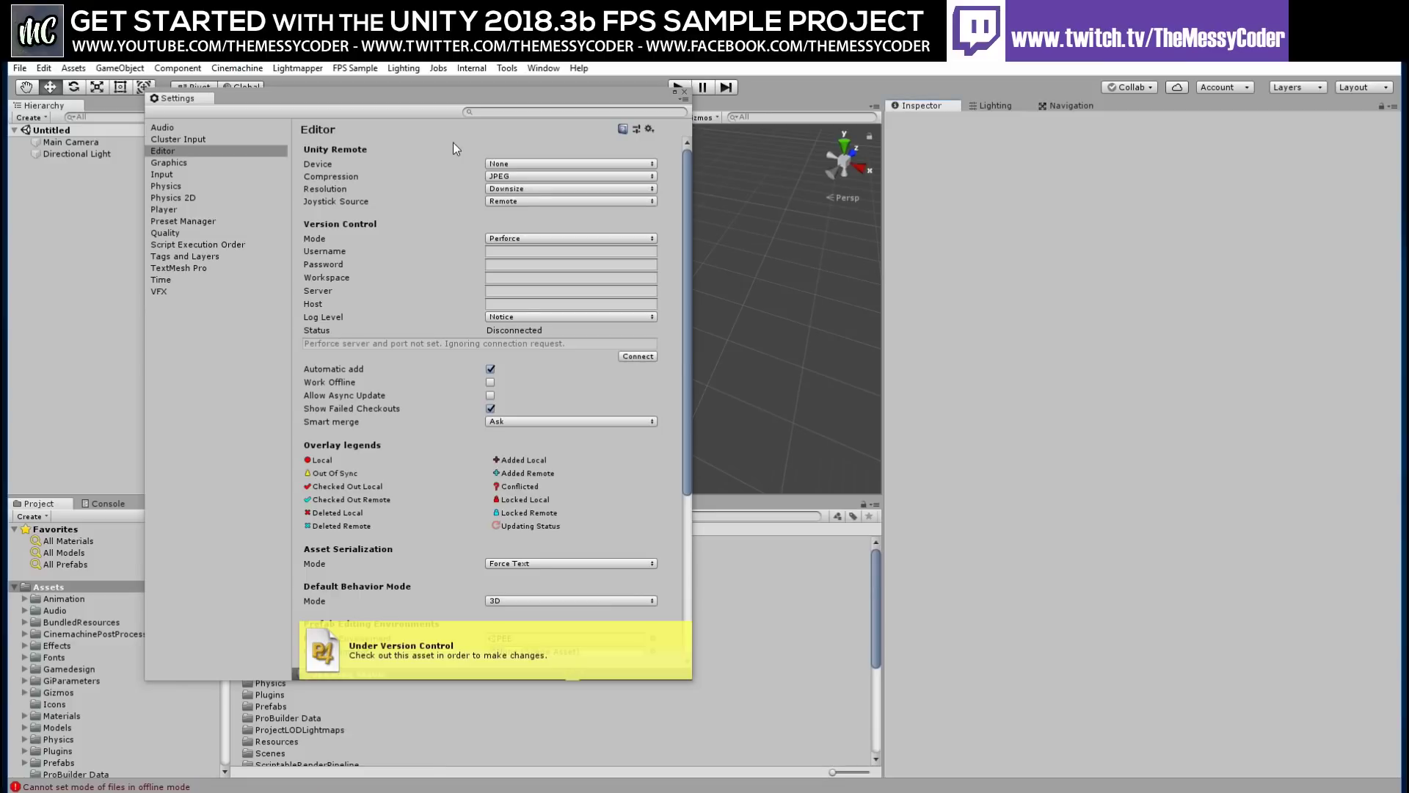
click(522, 239)
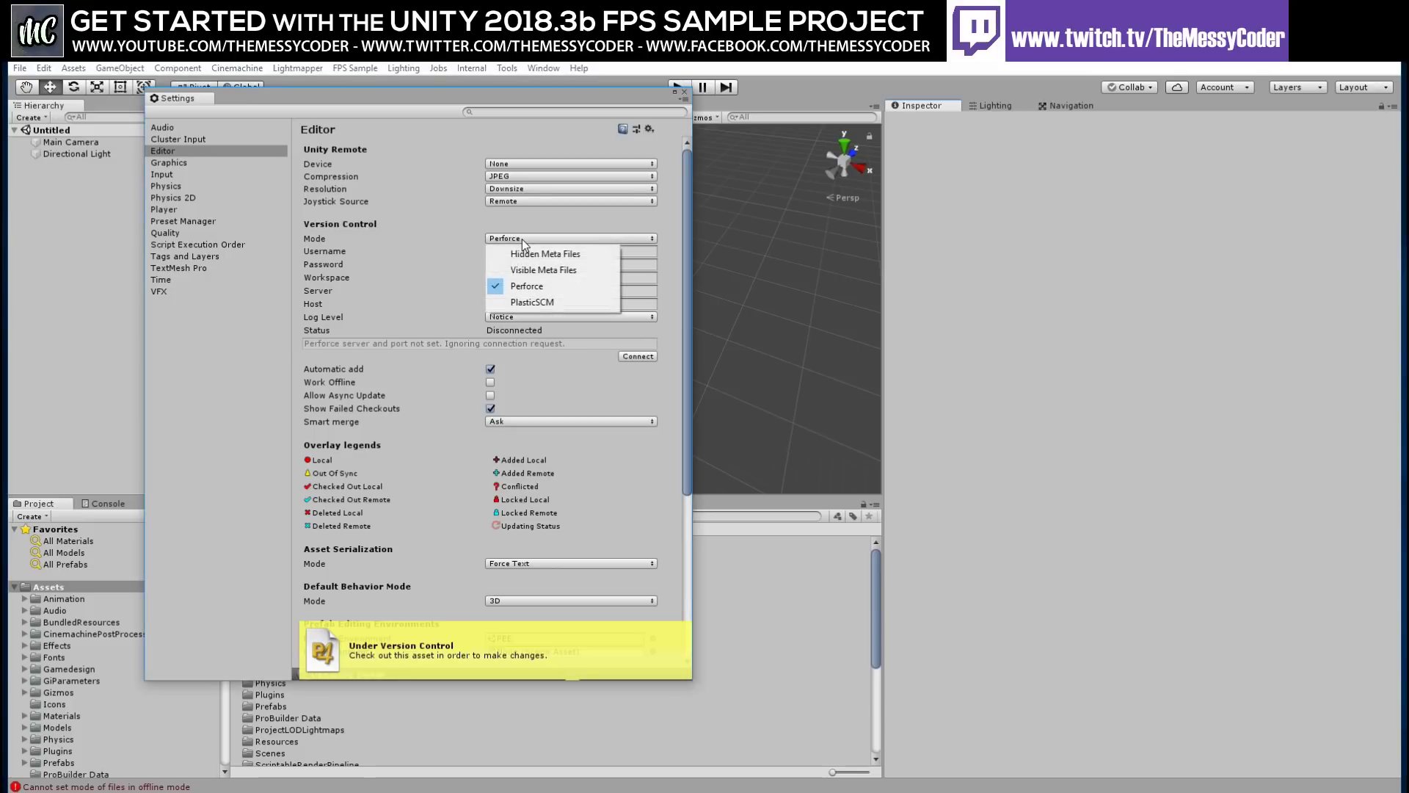
click(584, 272)
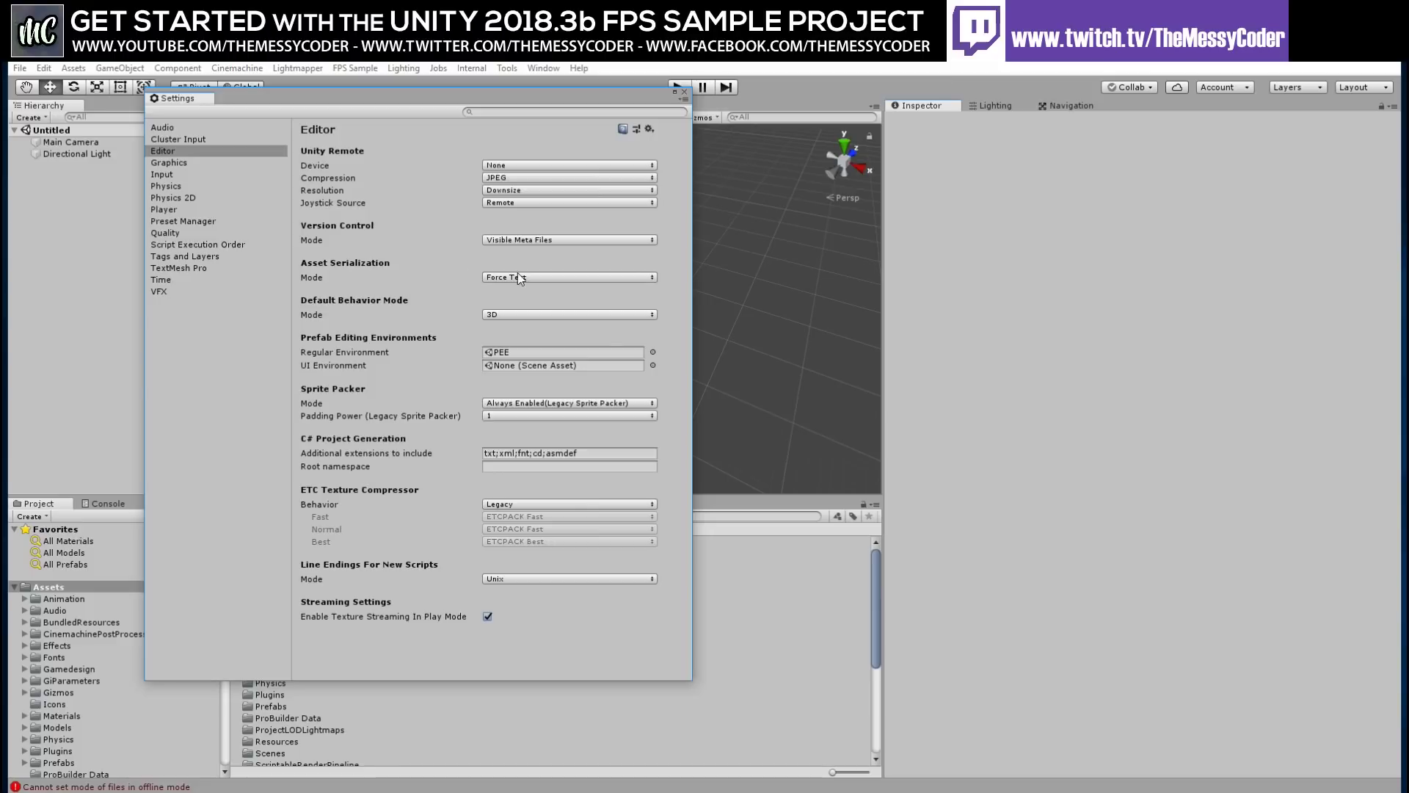
click(510, 278)
click(536, 326)
click(540, 240)
click(518, 286)
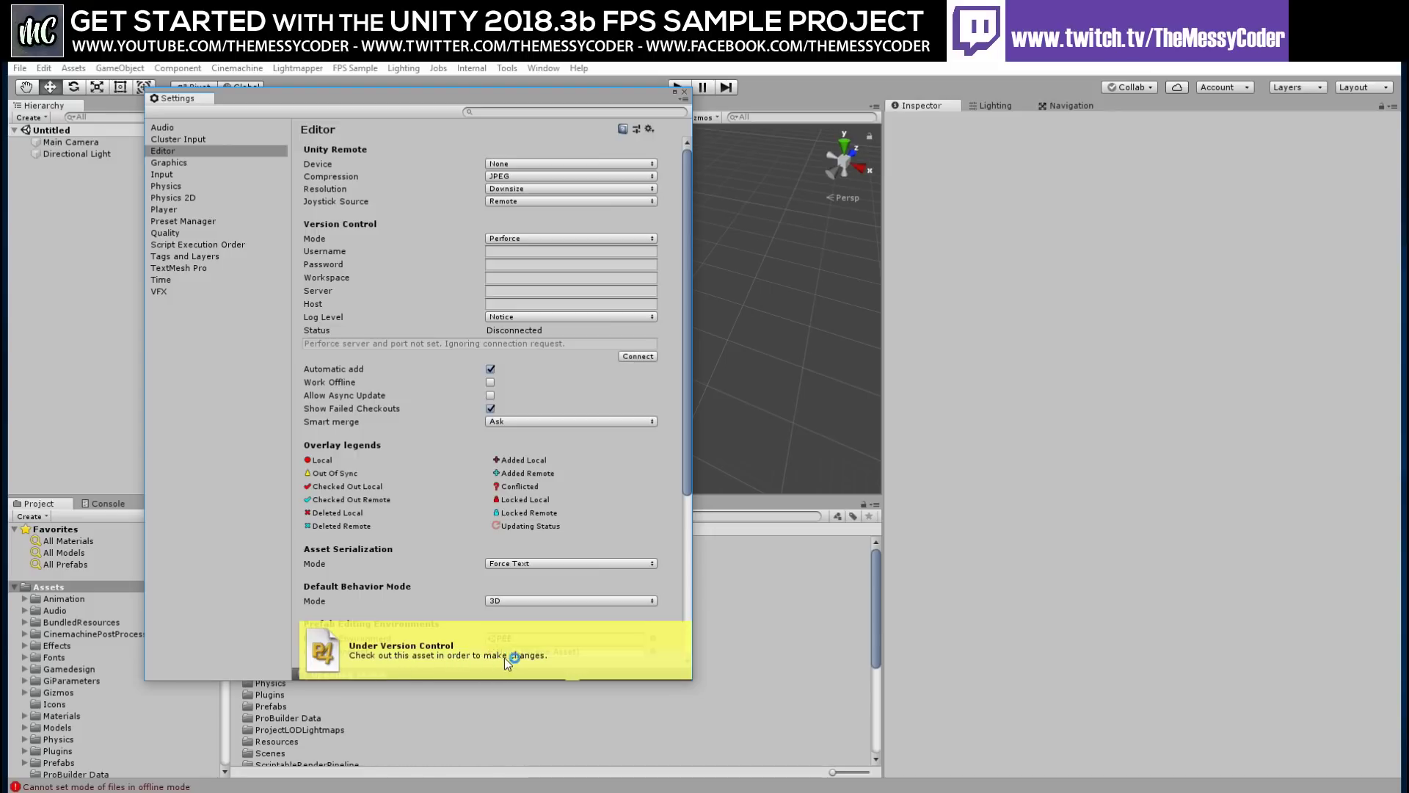
click(505, 240)
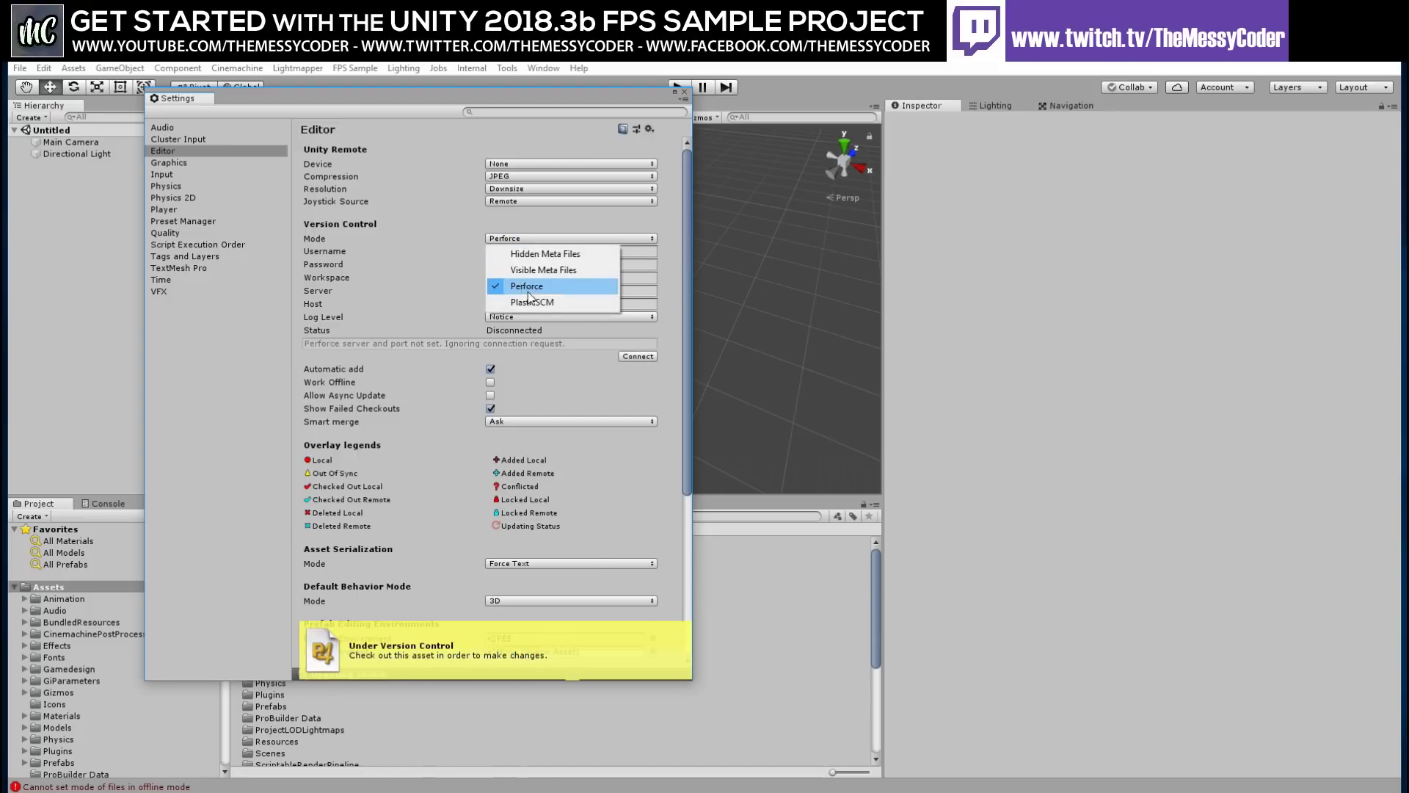
click(530, 270)
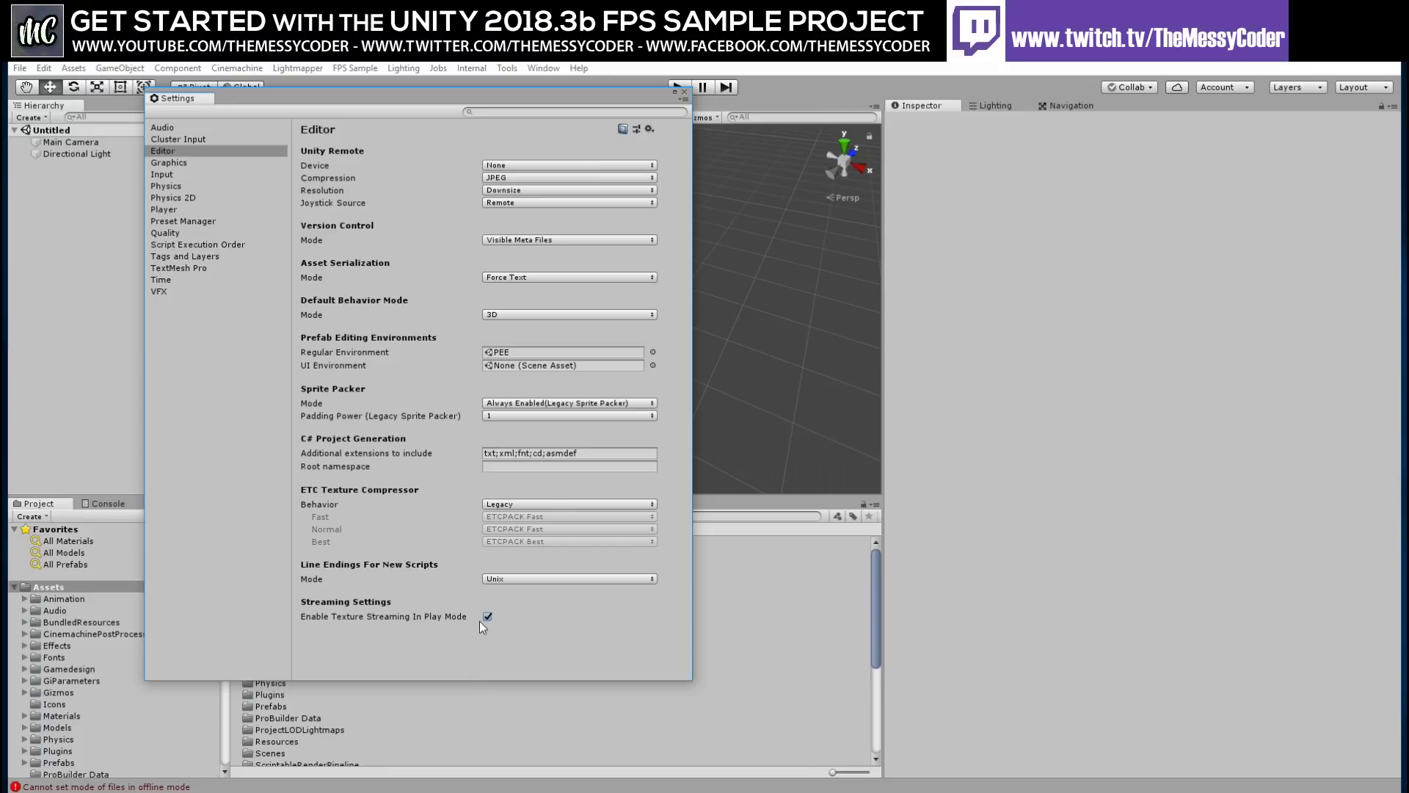
click(685, 92)
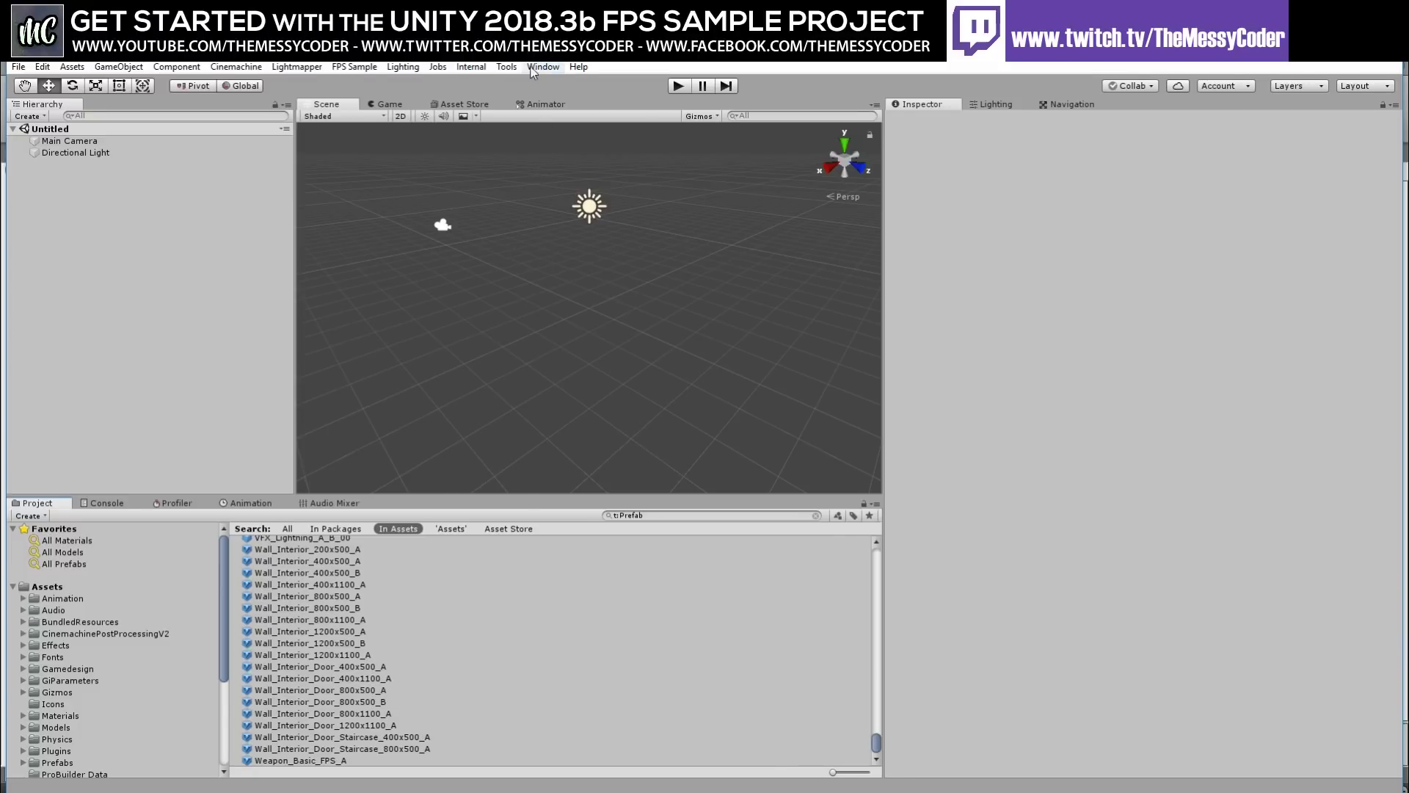
- Select all t:Prefab results, then switch the asset type filter to Model
key(ctrl+a)
click(839, 526)
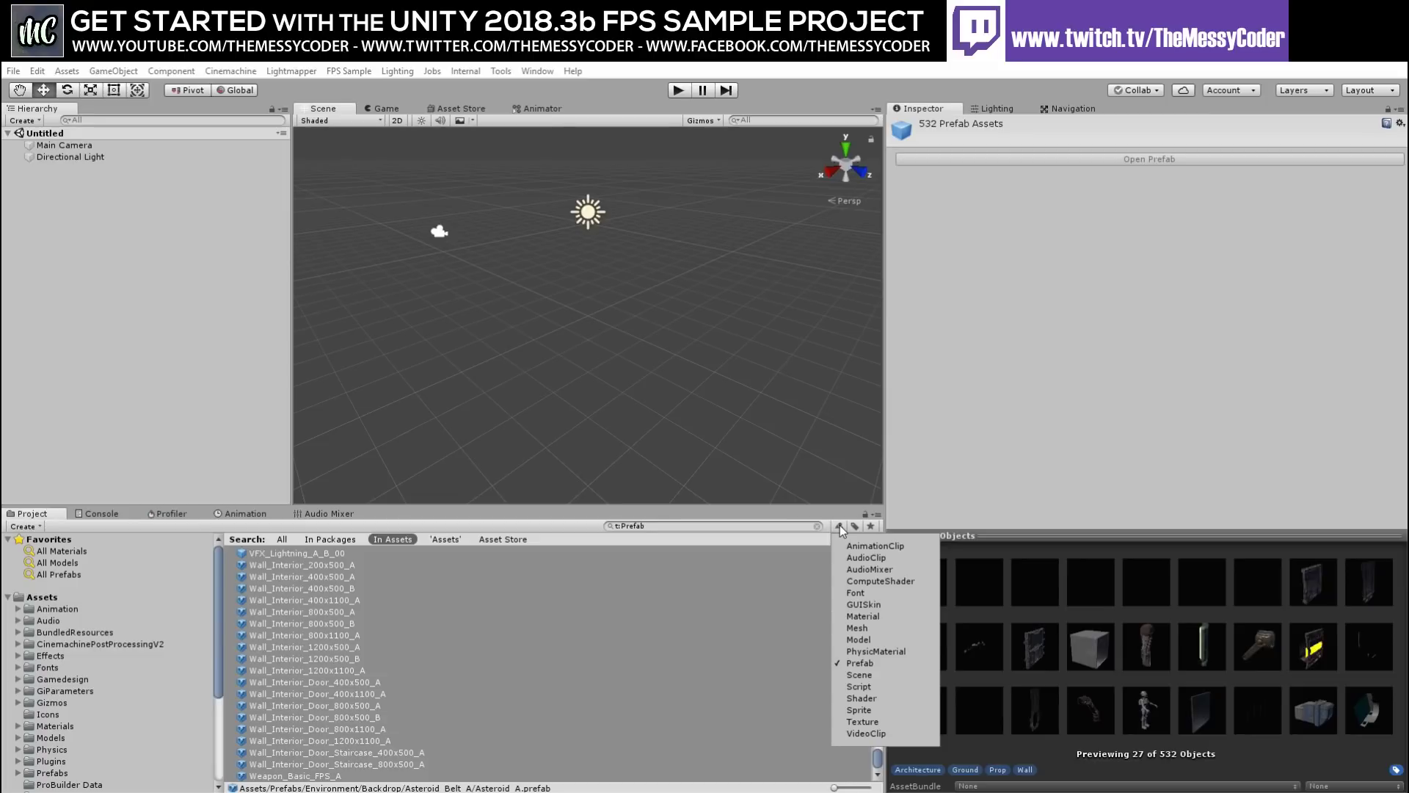
click(859, 639)
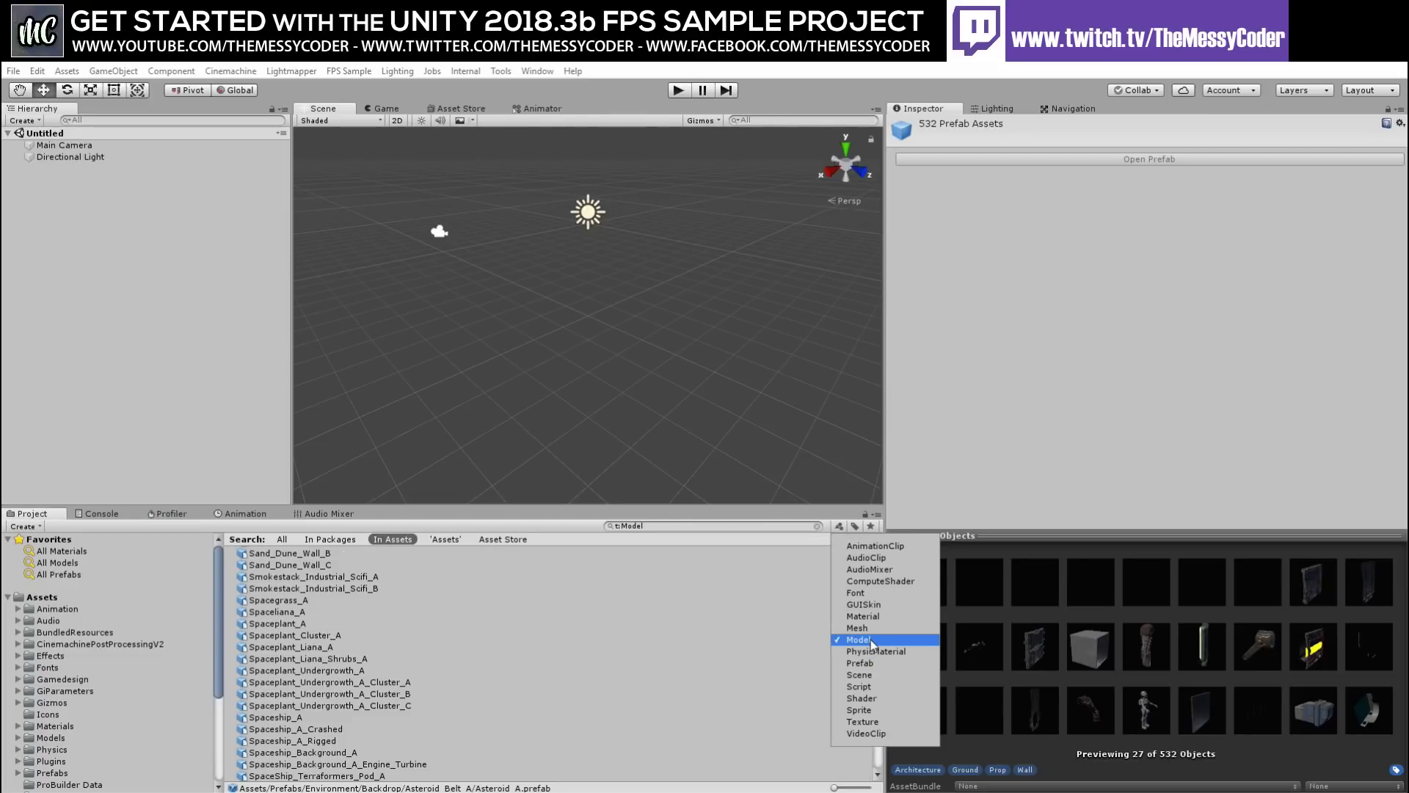
click(330, 557)
- Select models Asteroid_A through Weapon_Basic_FPS_A_Rigged and reimport them
drag(878, 716, 876, 777)
click(271, 553)
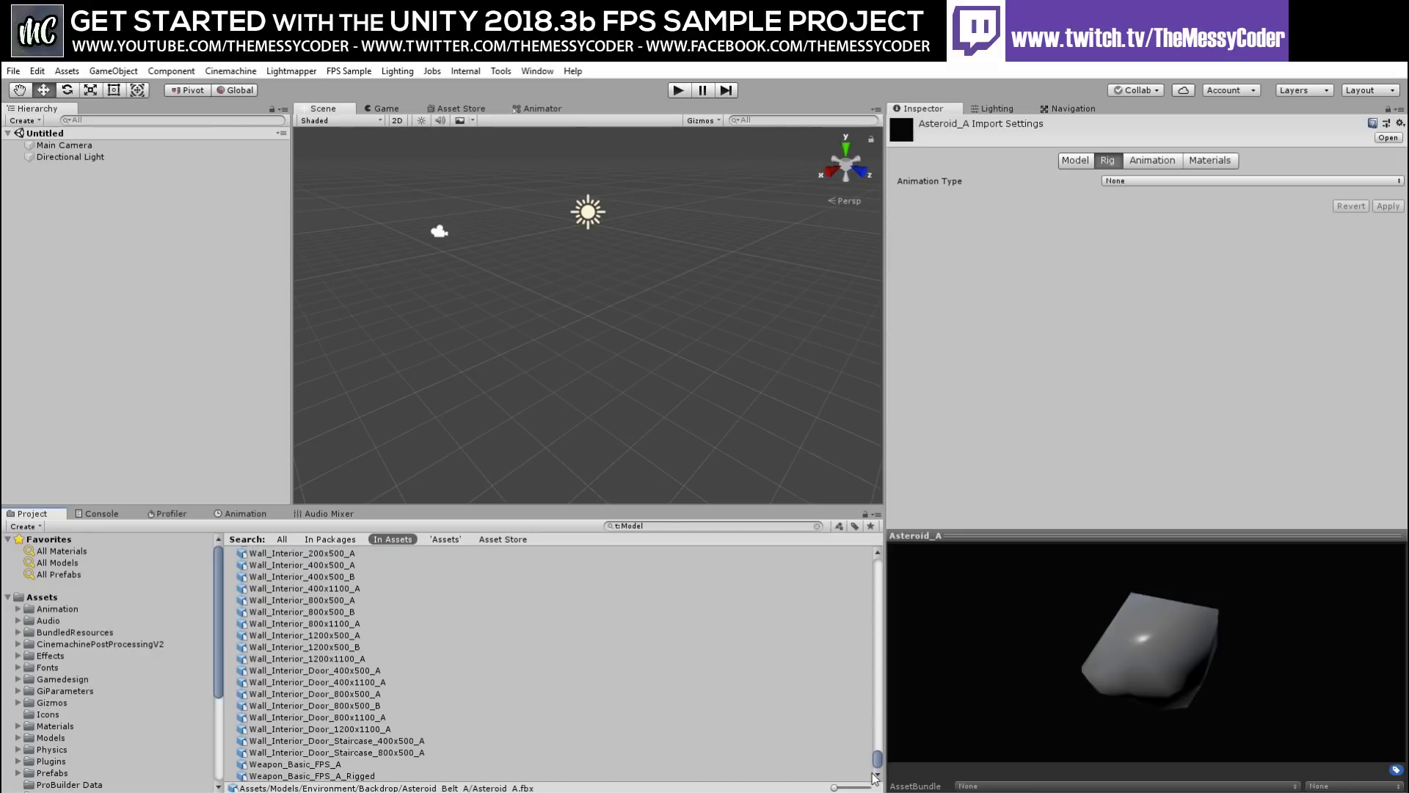
shift+click(339, 777)
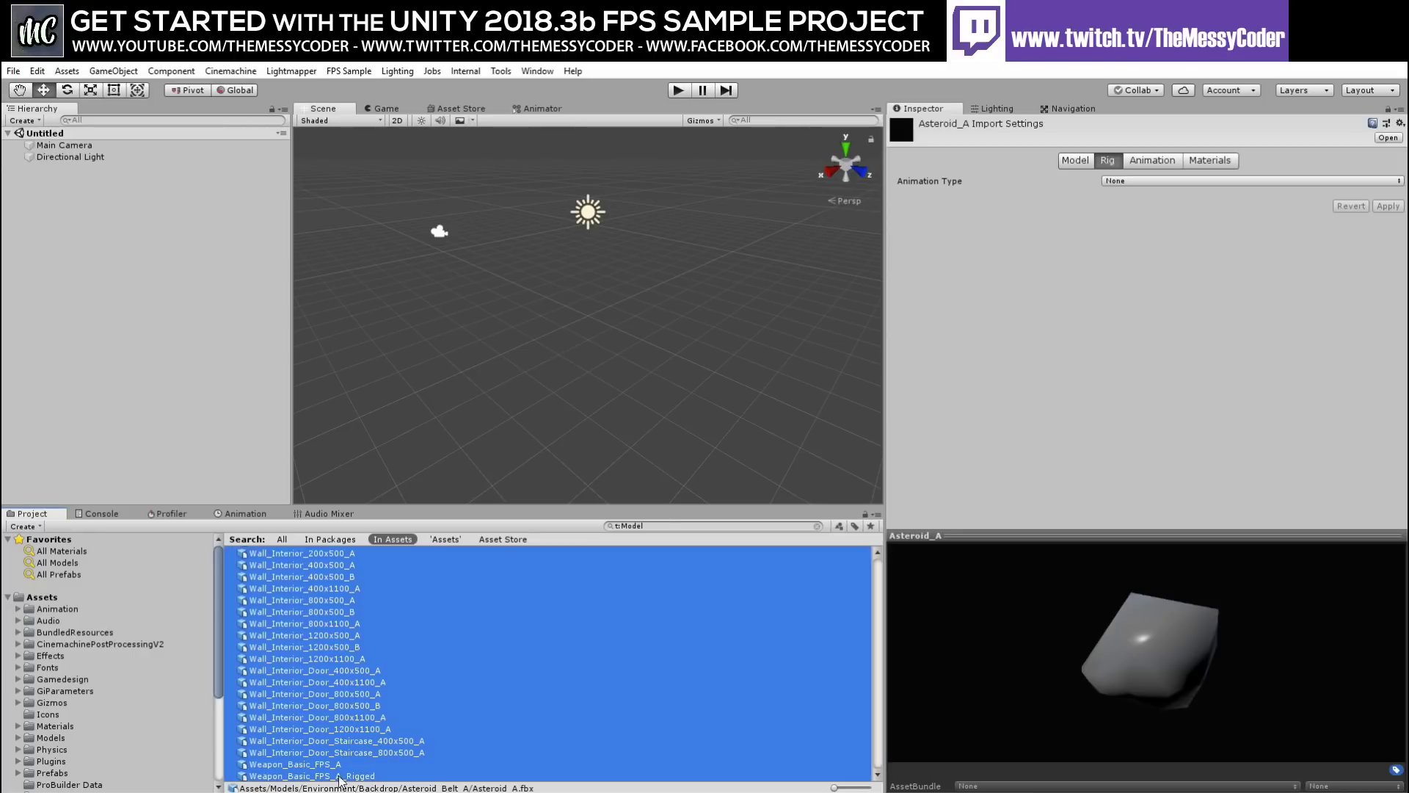
right_click(310, 604)
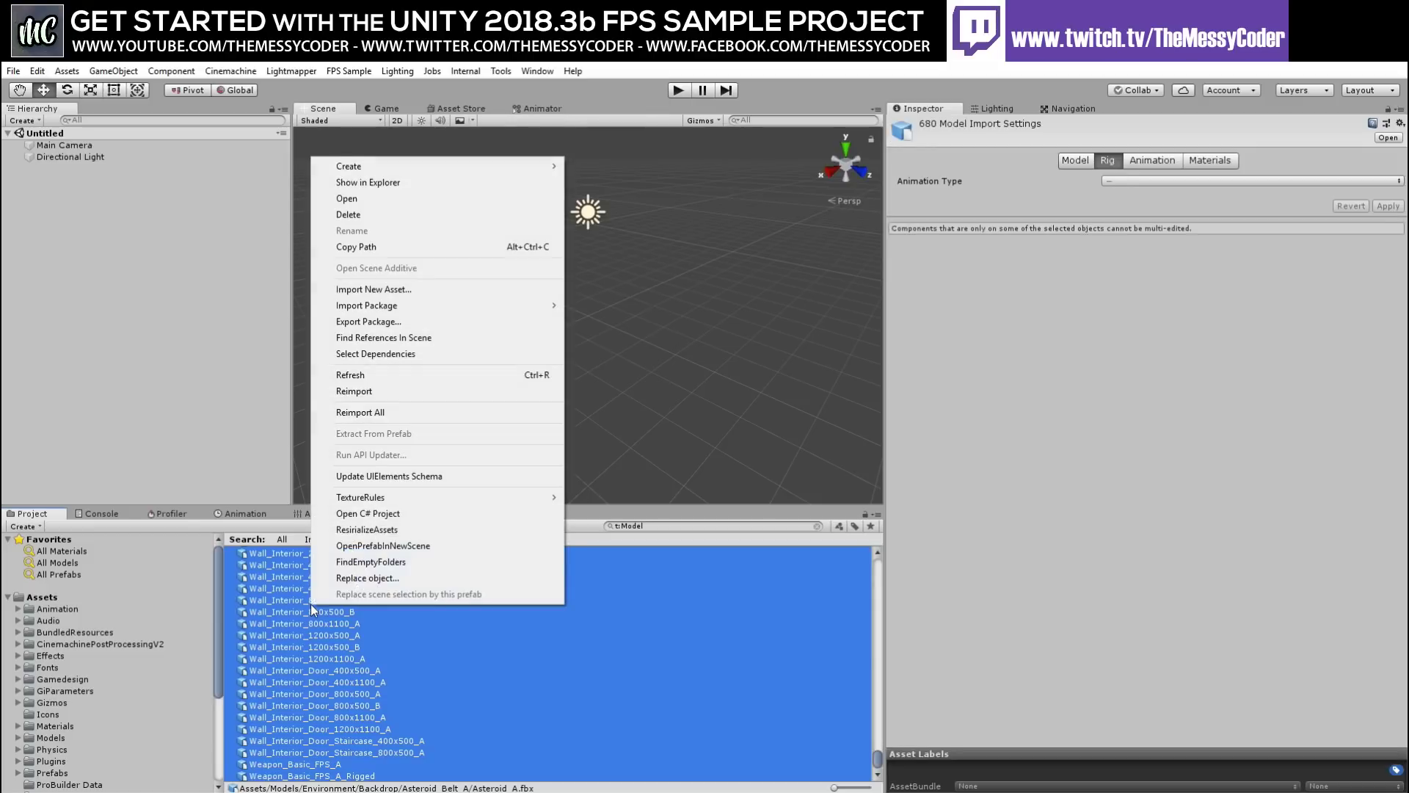
click(398, 390)
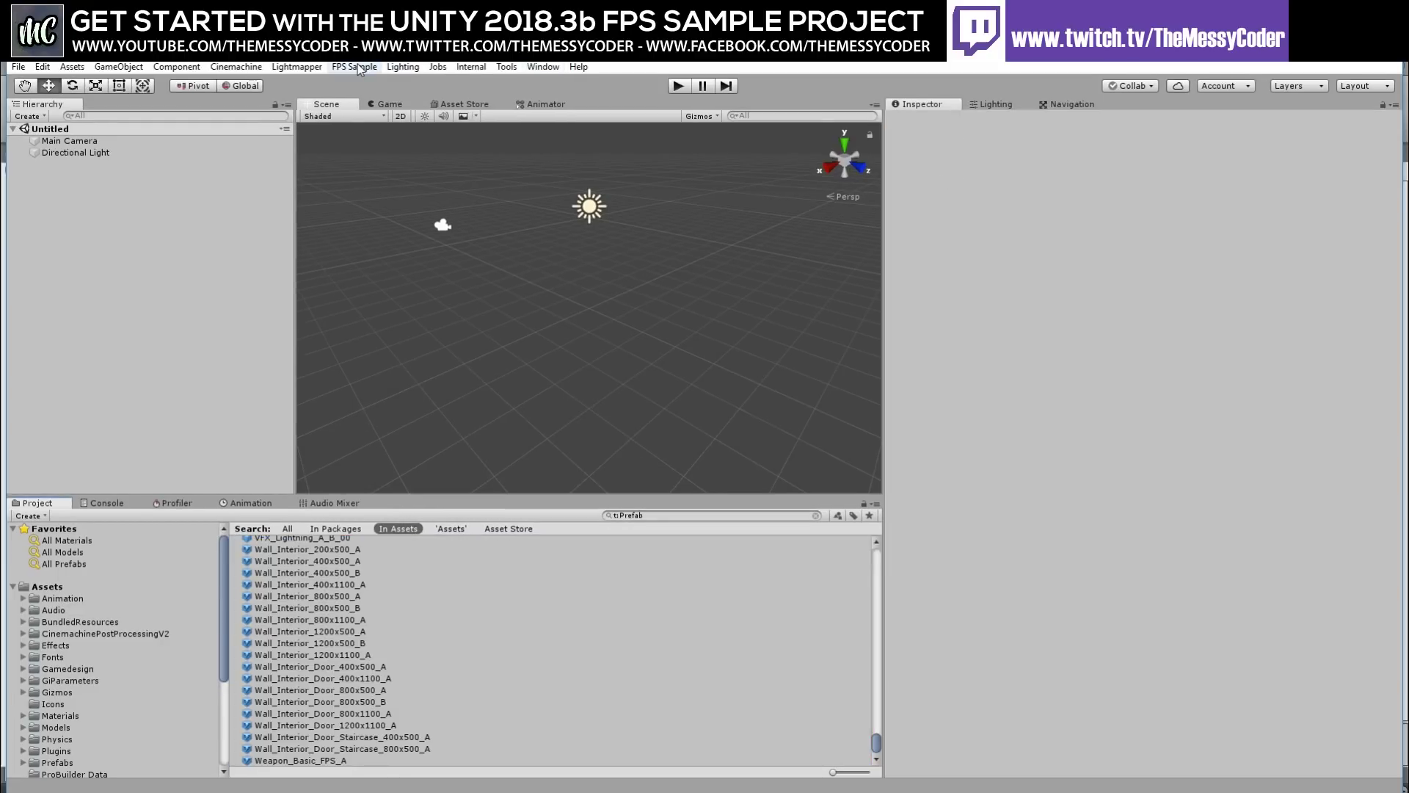
- Open FPS Sample > Windows > Project Tools and dock its tab beside the Inspector
click(360, 67)
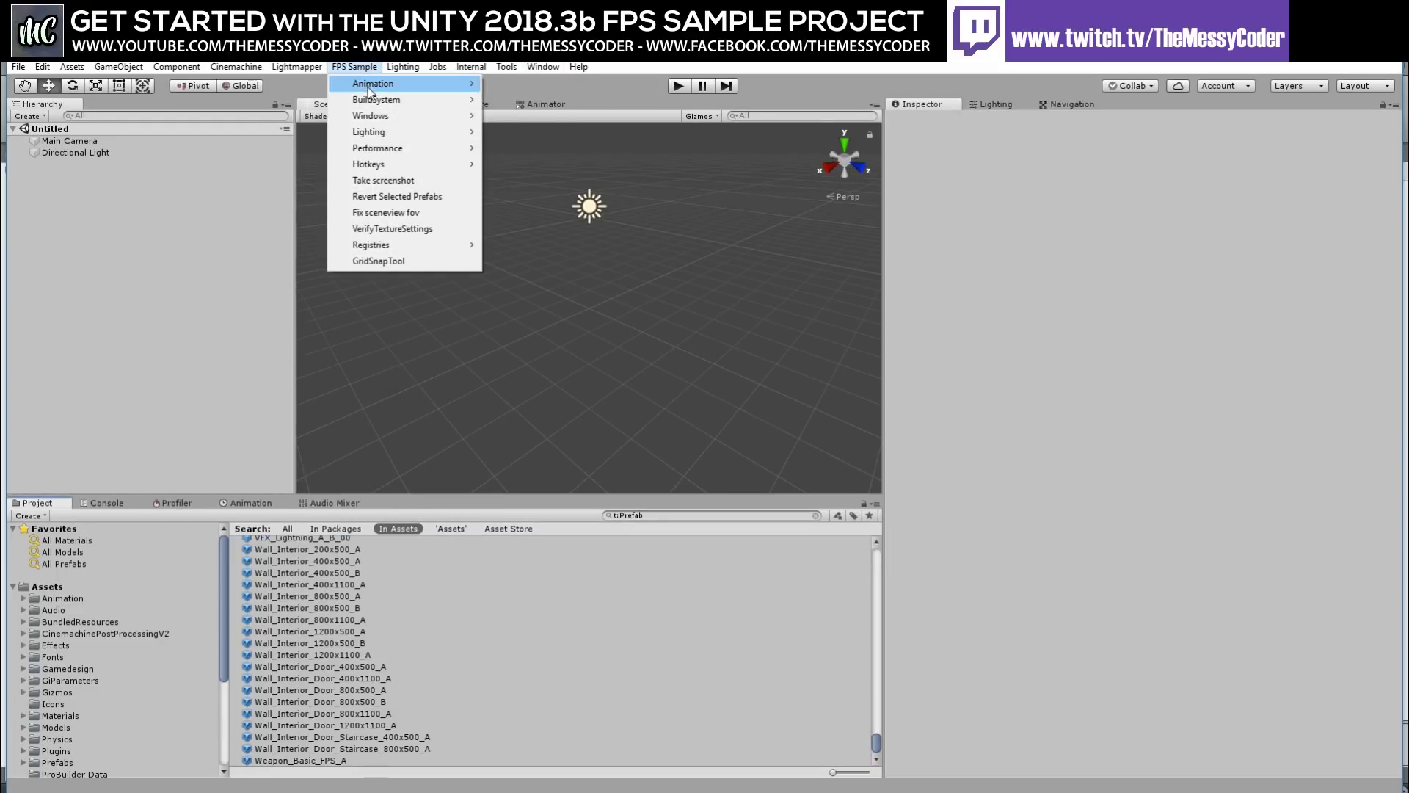
mouse_move(389, 117)
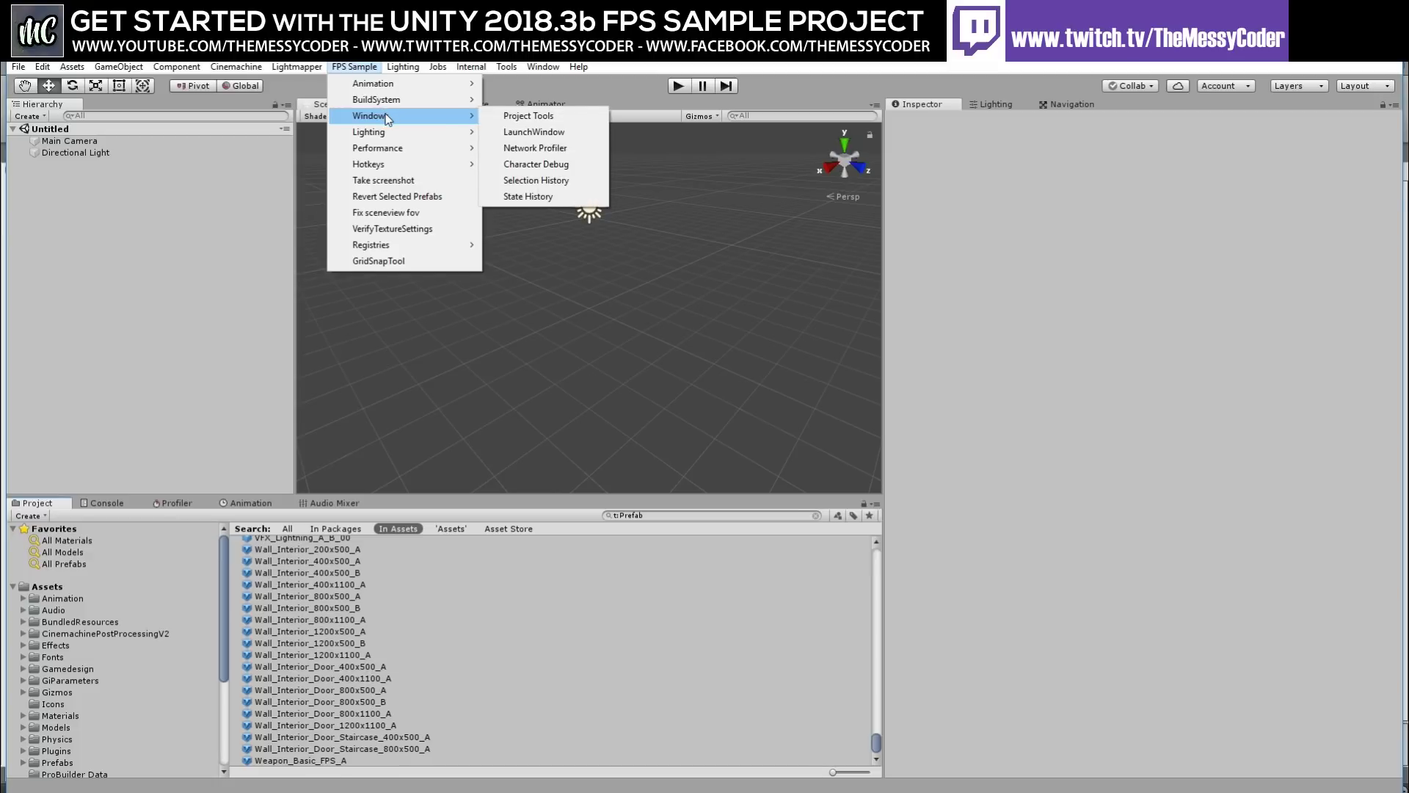
click(528, 116)
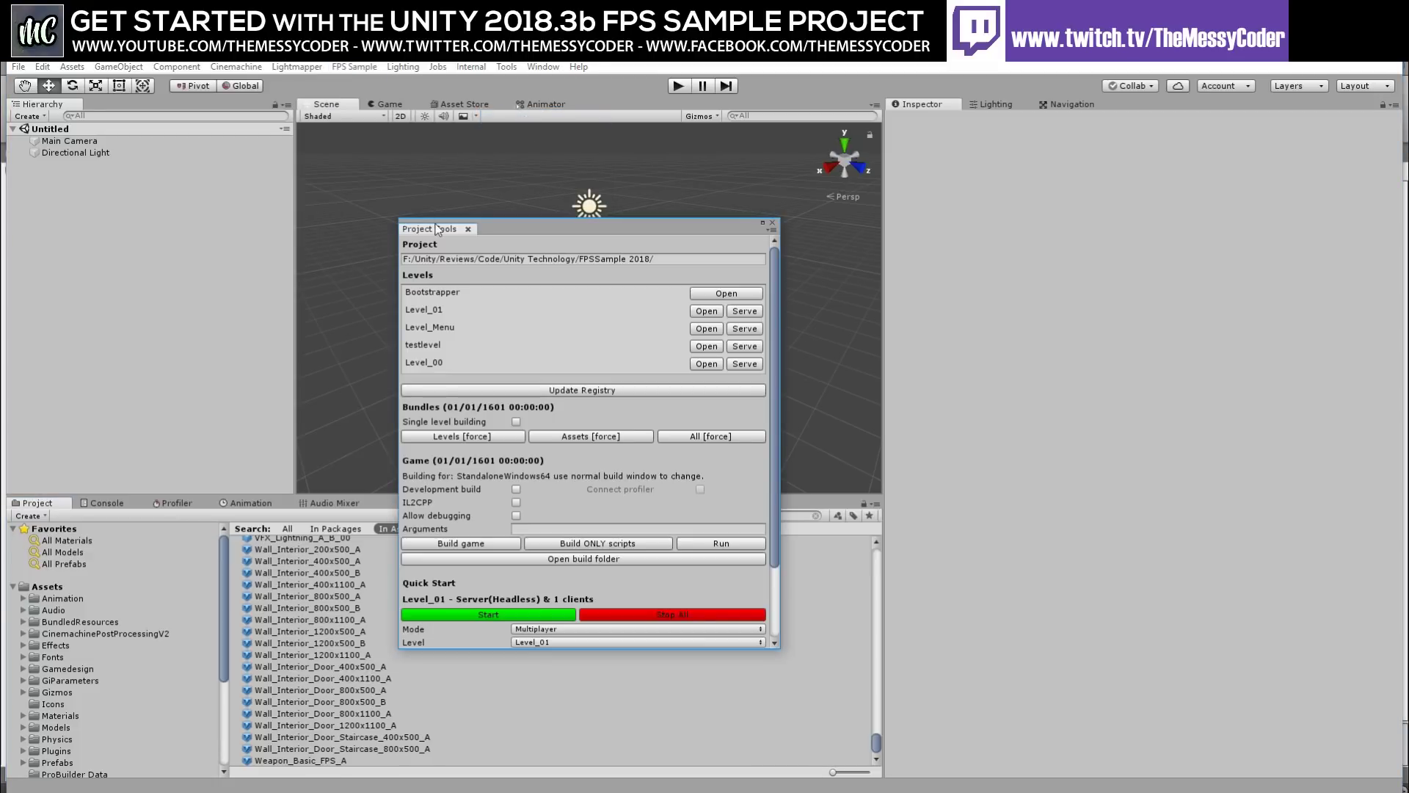
drag(459, 228, 1181, 108)
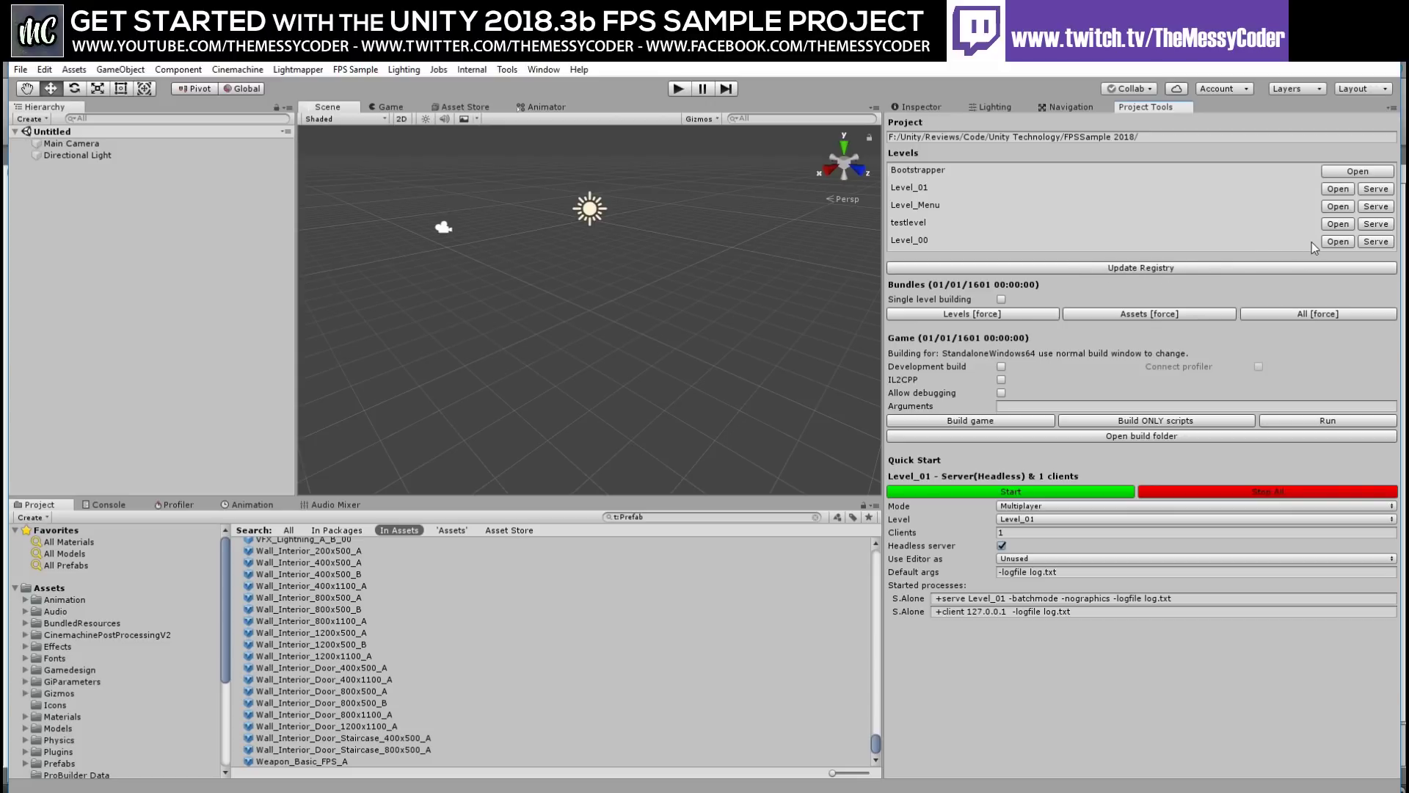
- Open the Level_00 scene, enter play mode, and walk forward into the room
click(1332, 244)
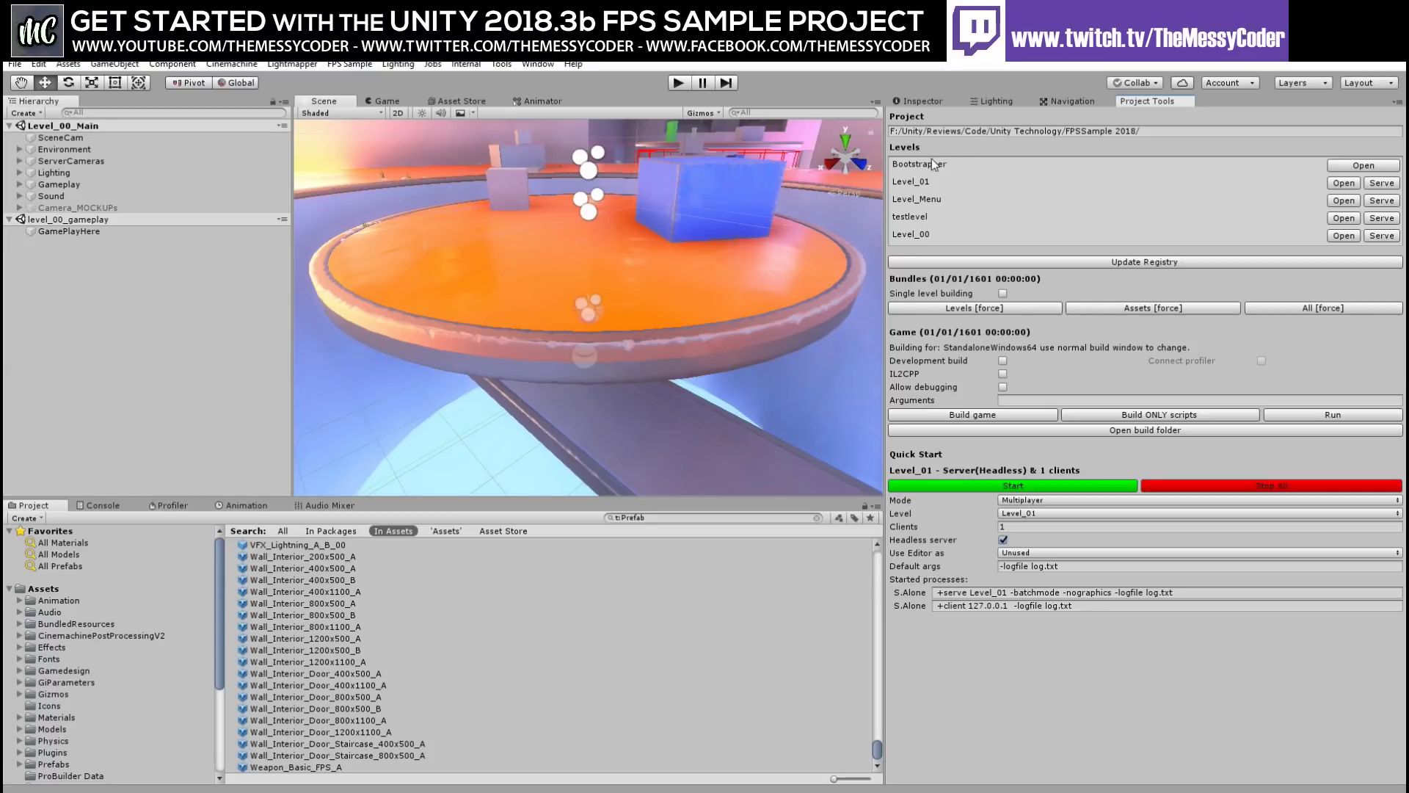
click(680, 83)
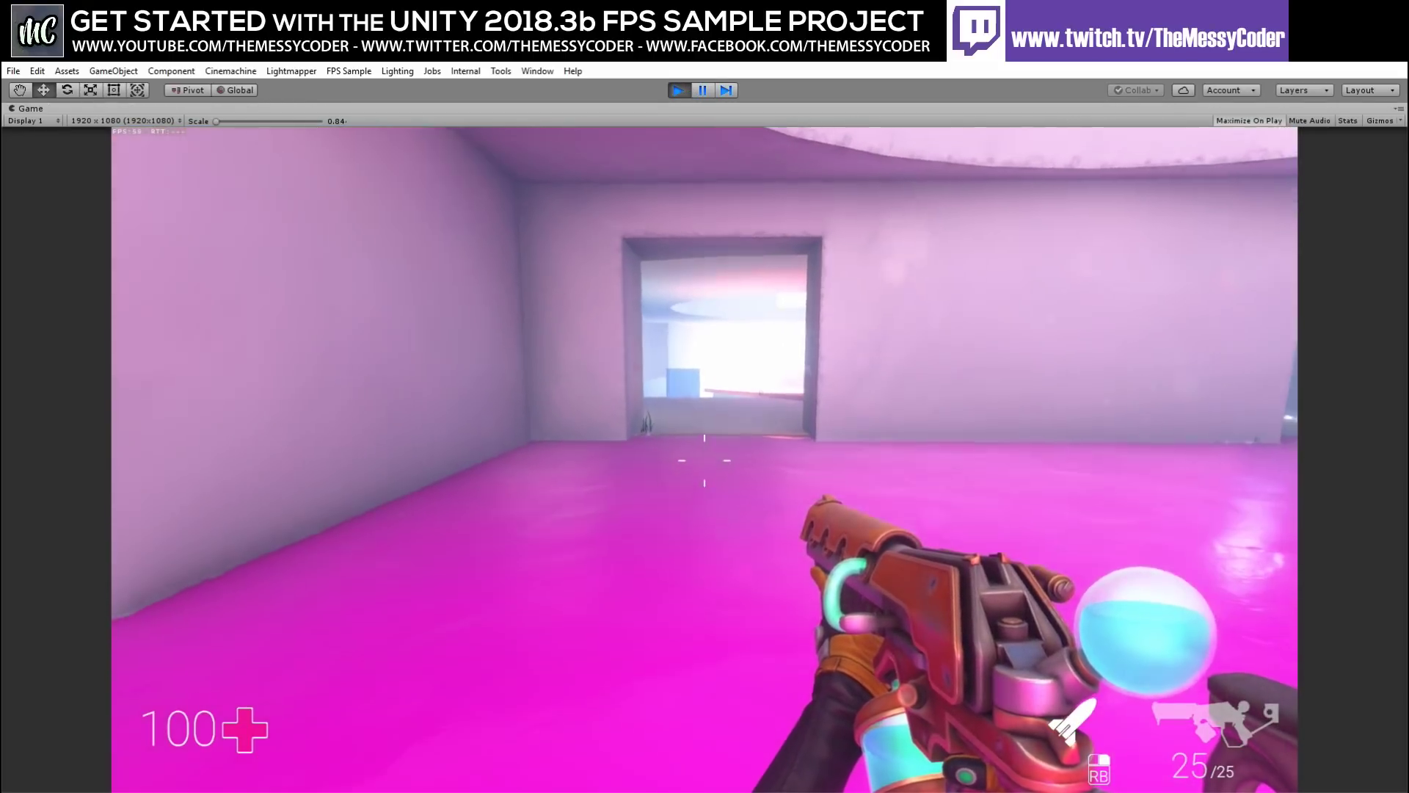
key(w)
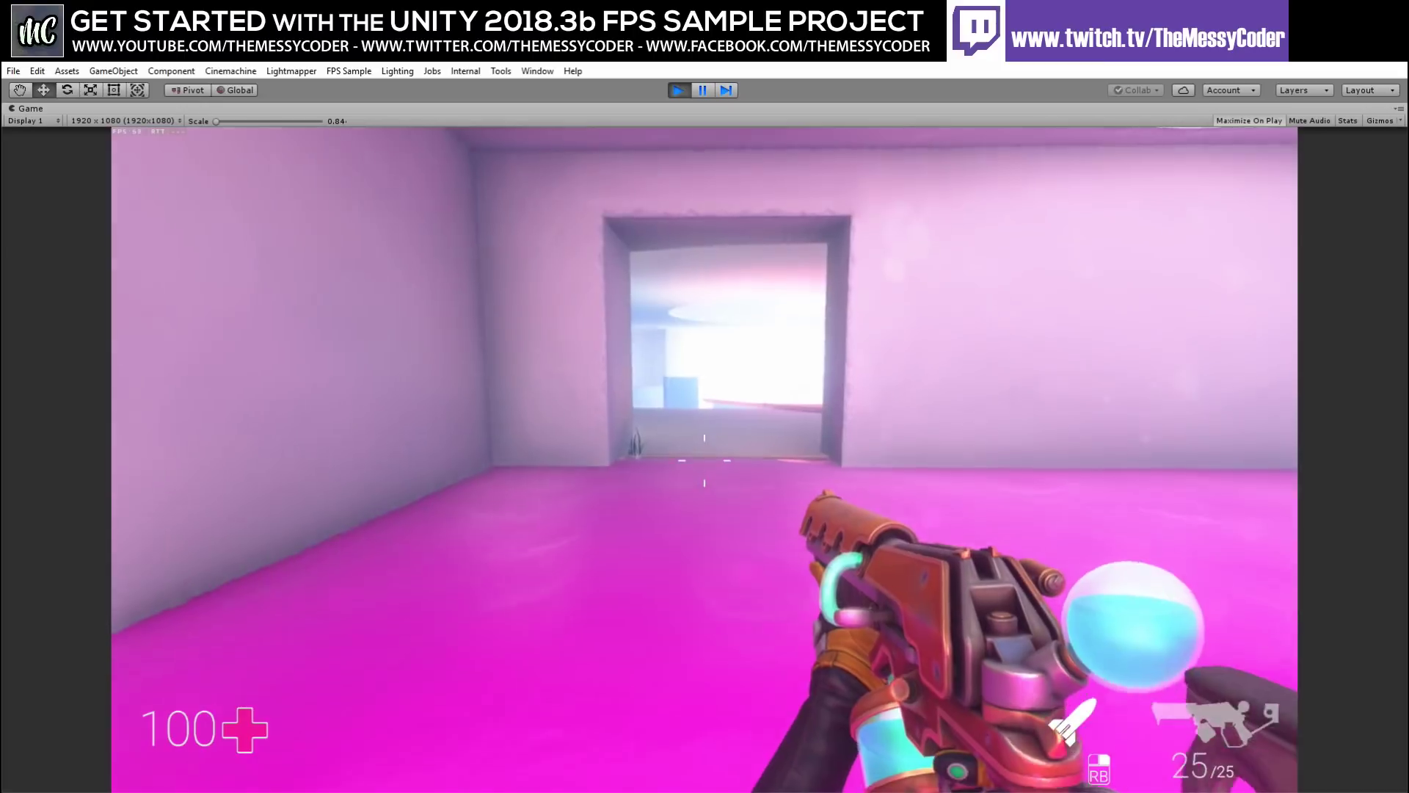
key(w)
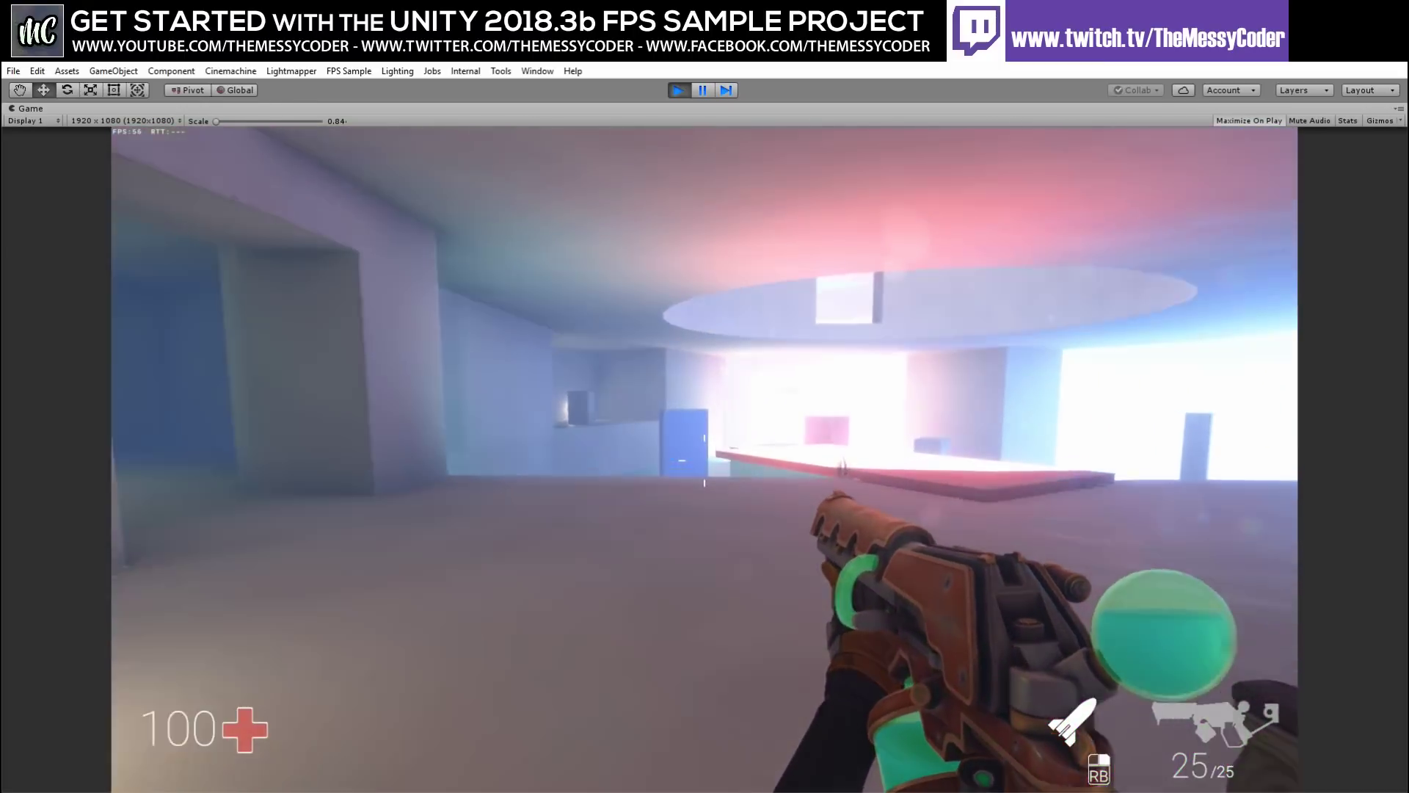
- Fire three shots, walk toward the pink-lit corridor, then exit play mode
click(704, 482)
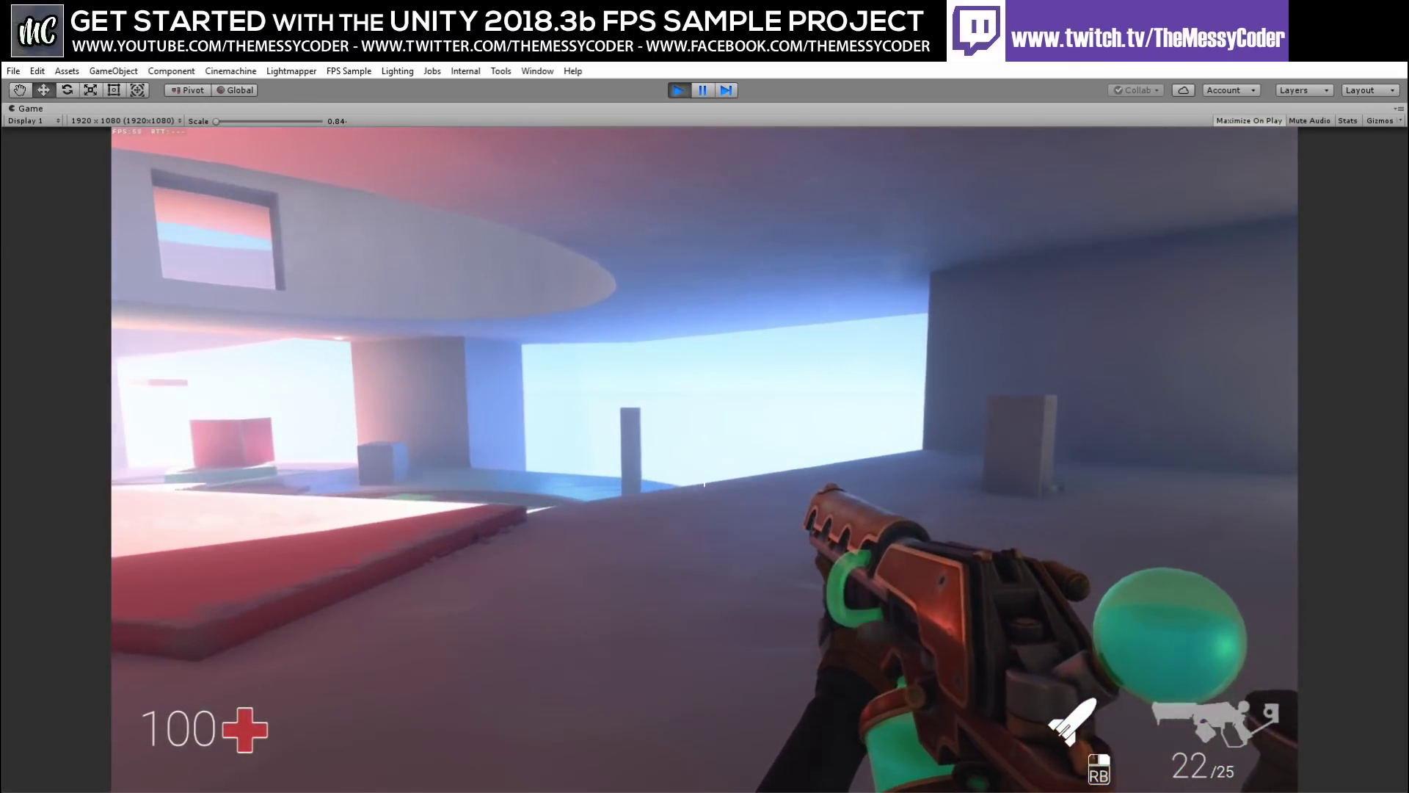
click(704, 482)
click(703, 482)
key(w)
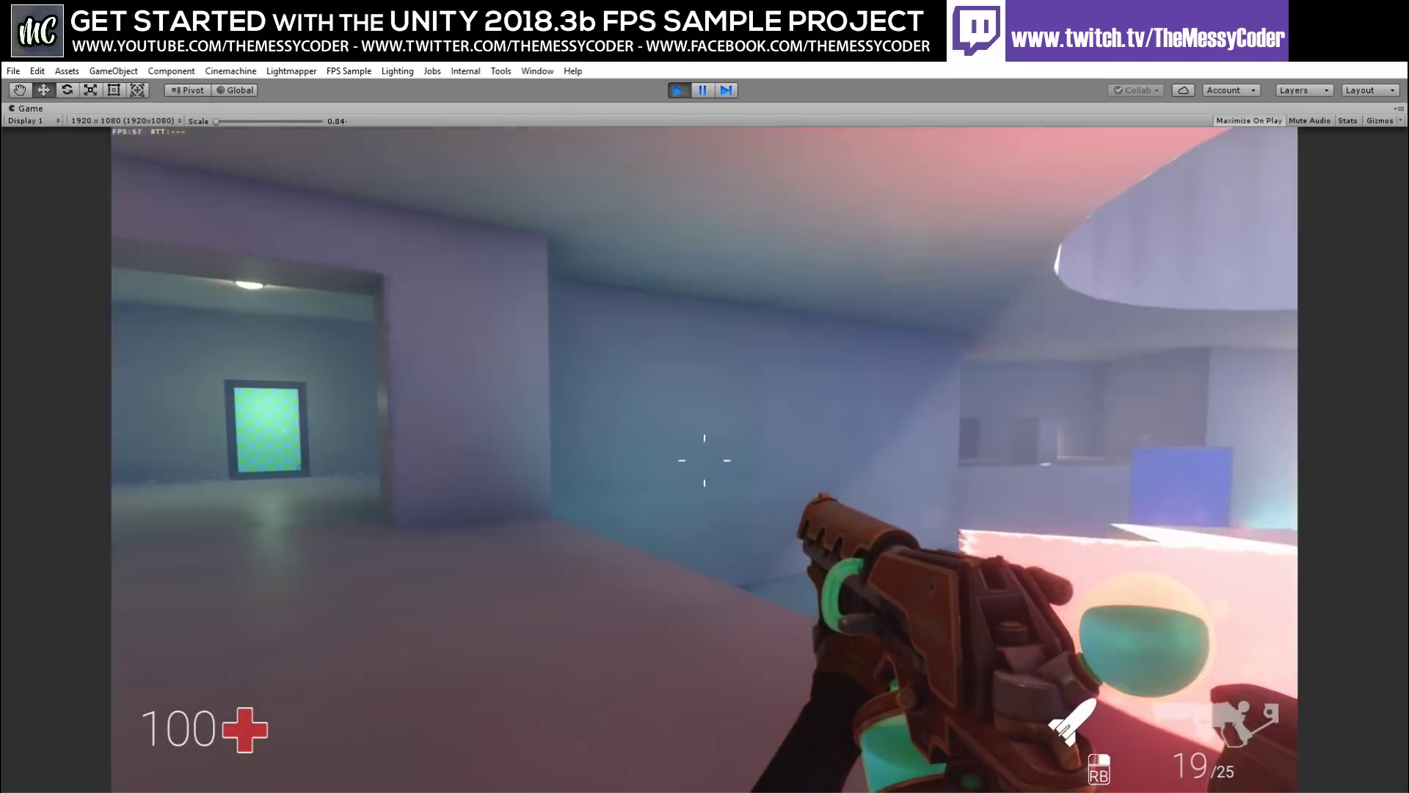
key(w)
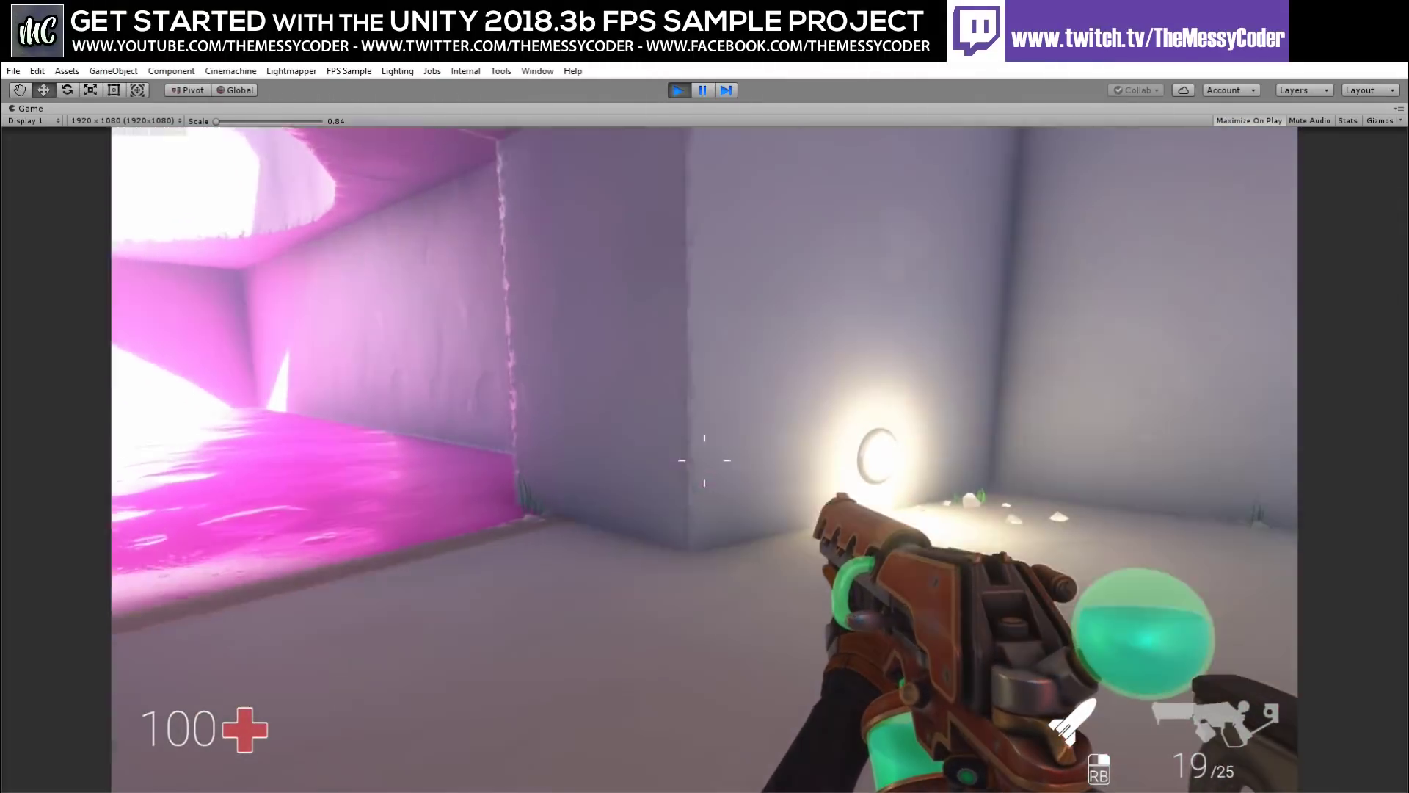
key(w)
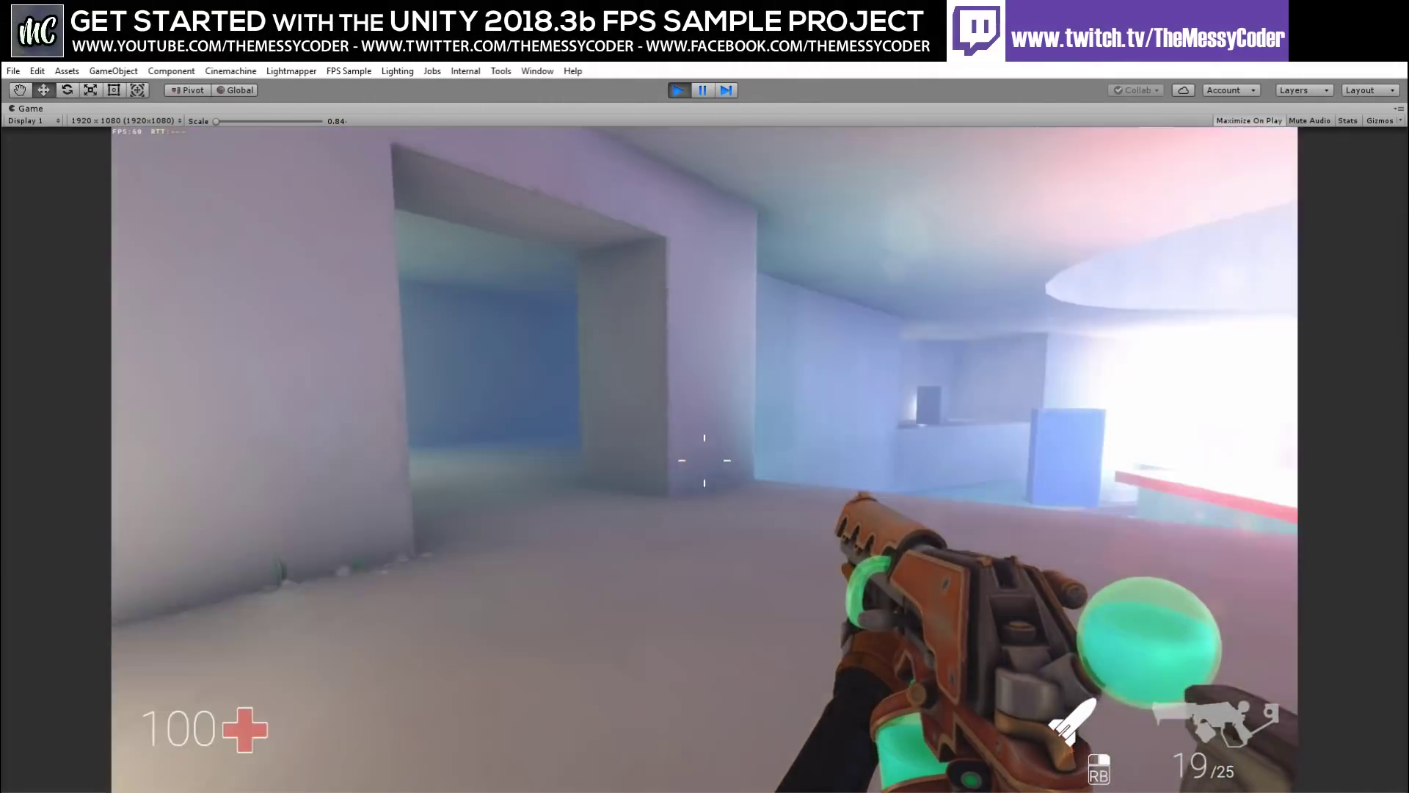
key(w)
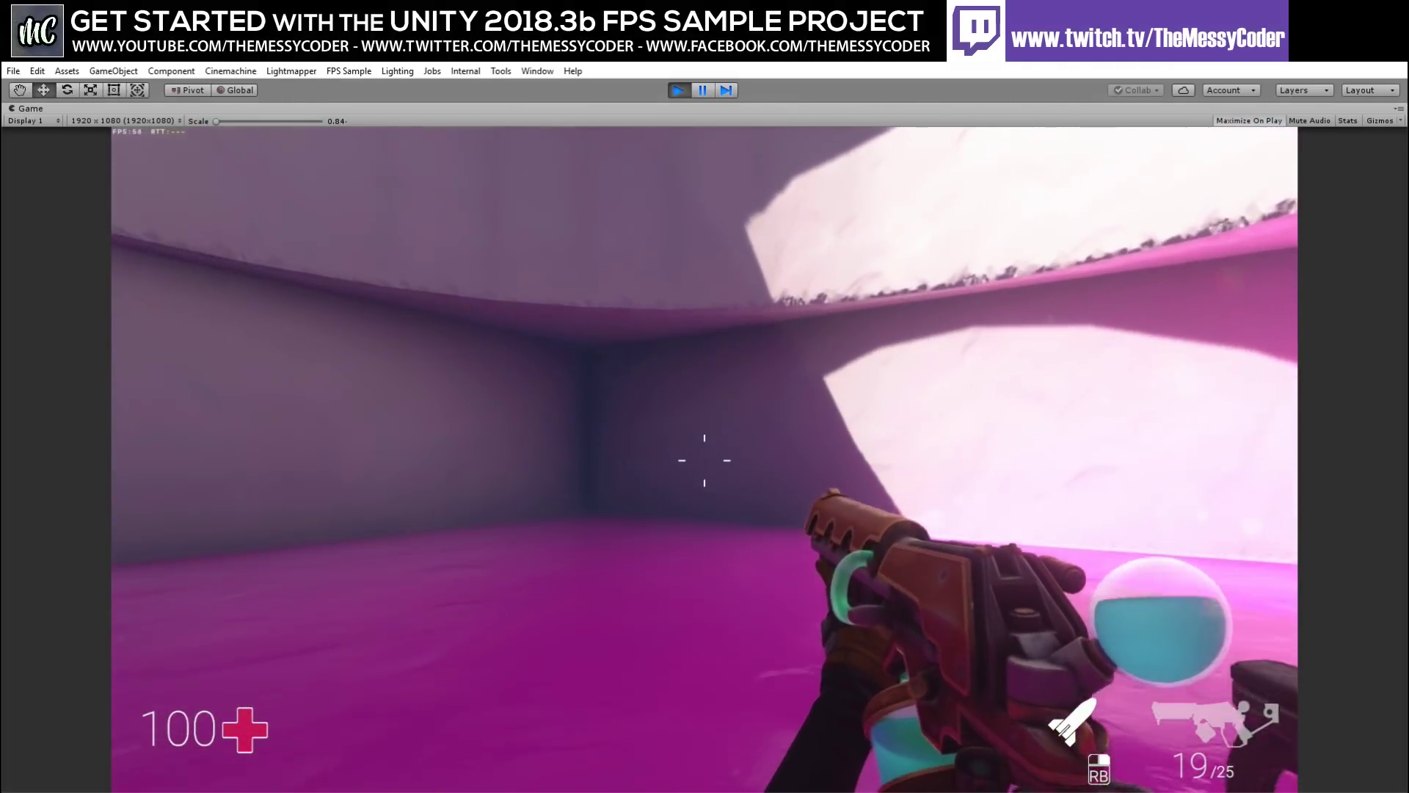
key(Escape)
key(ctrl+p)
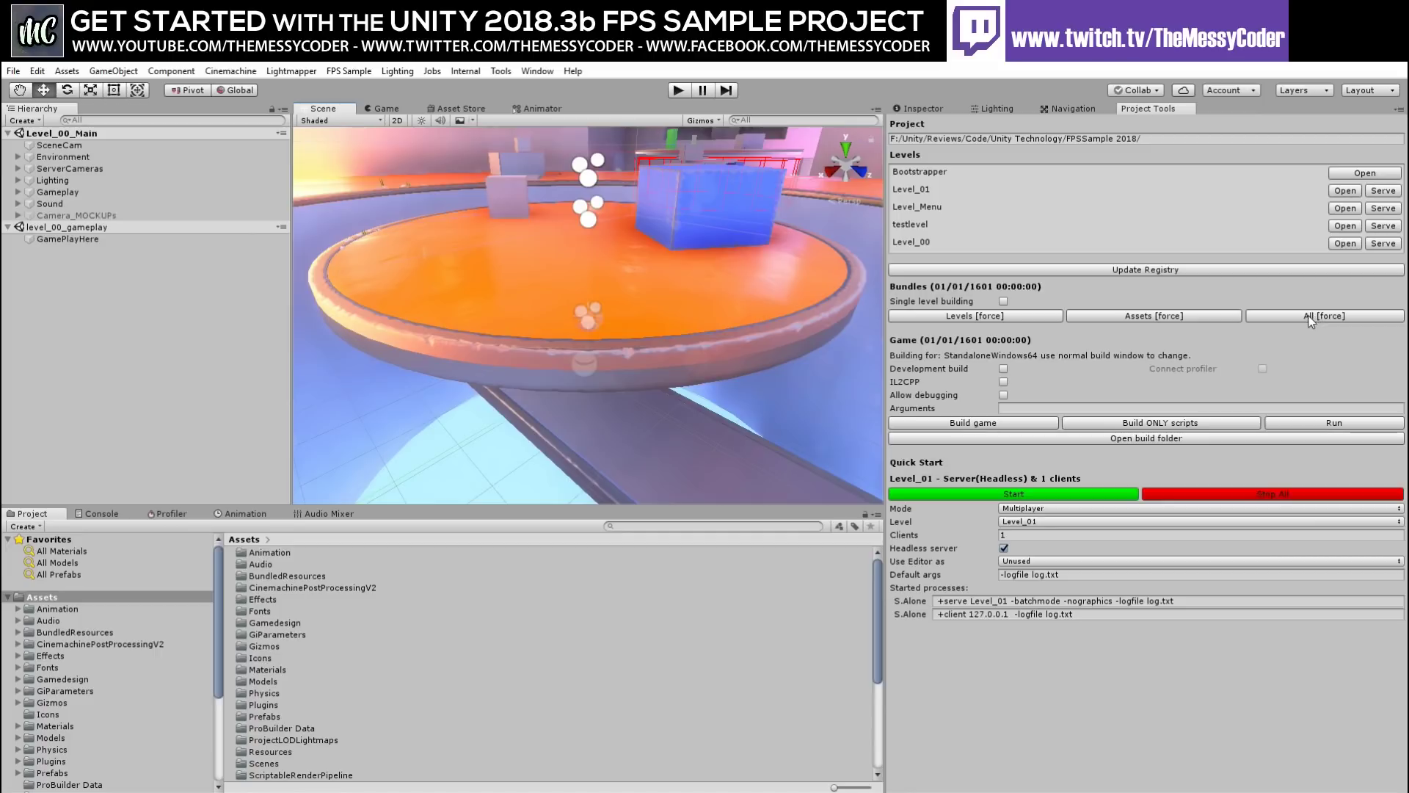
- Run All [force] under Bundles to rebuild every asset bundle
click(1311, 320)
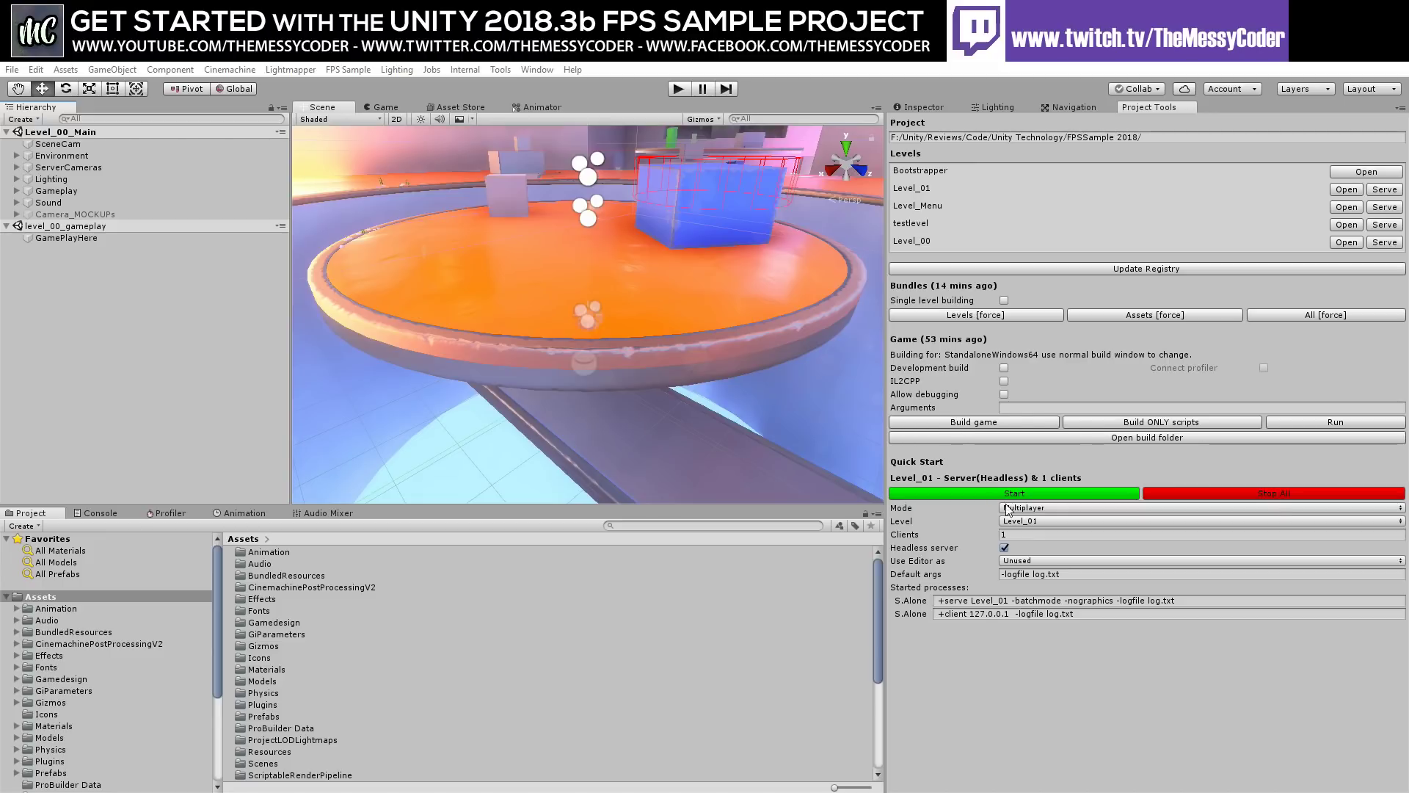
- Run Build game in Project Tools to build the StandaloneWindows64 player
click(957, 423)
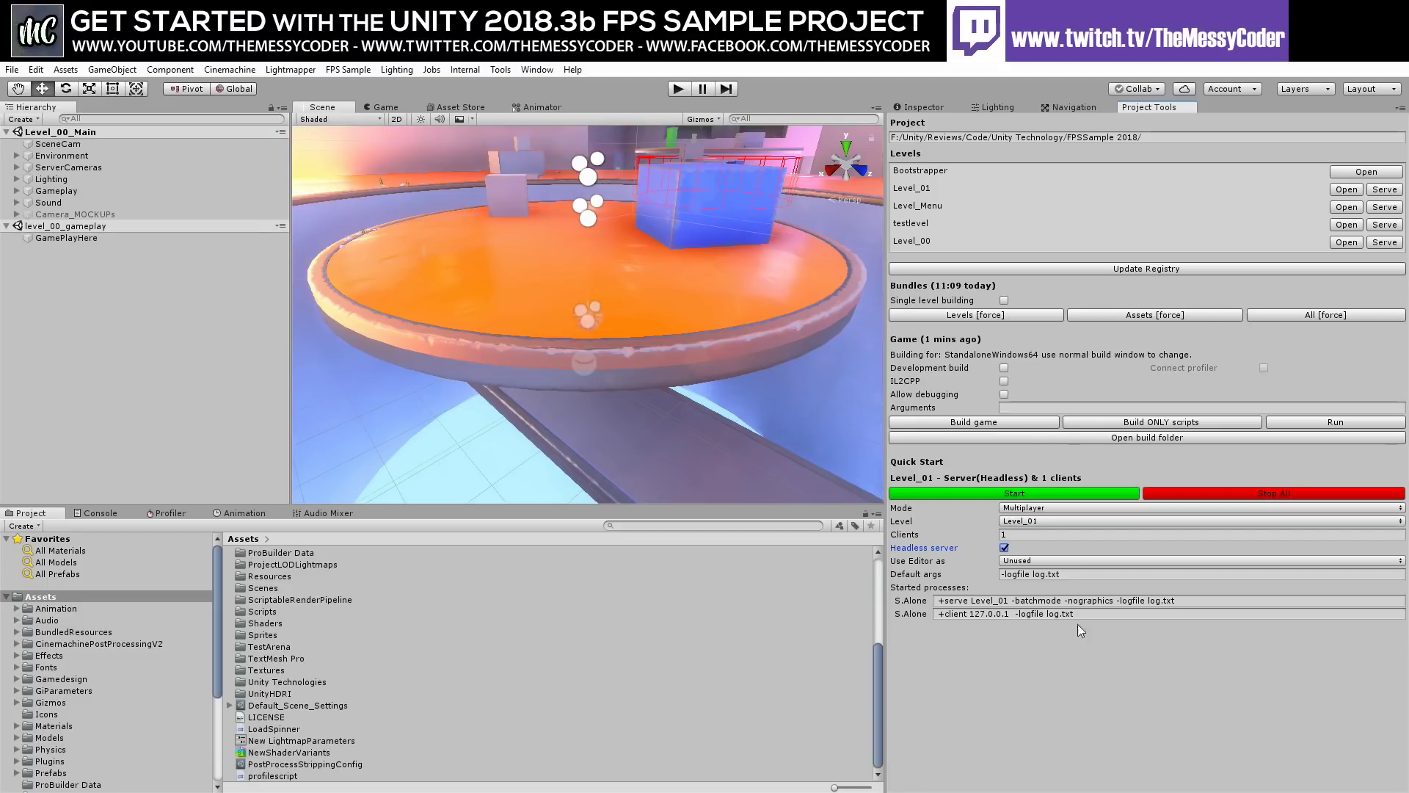
click(1004, 547)
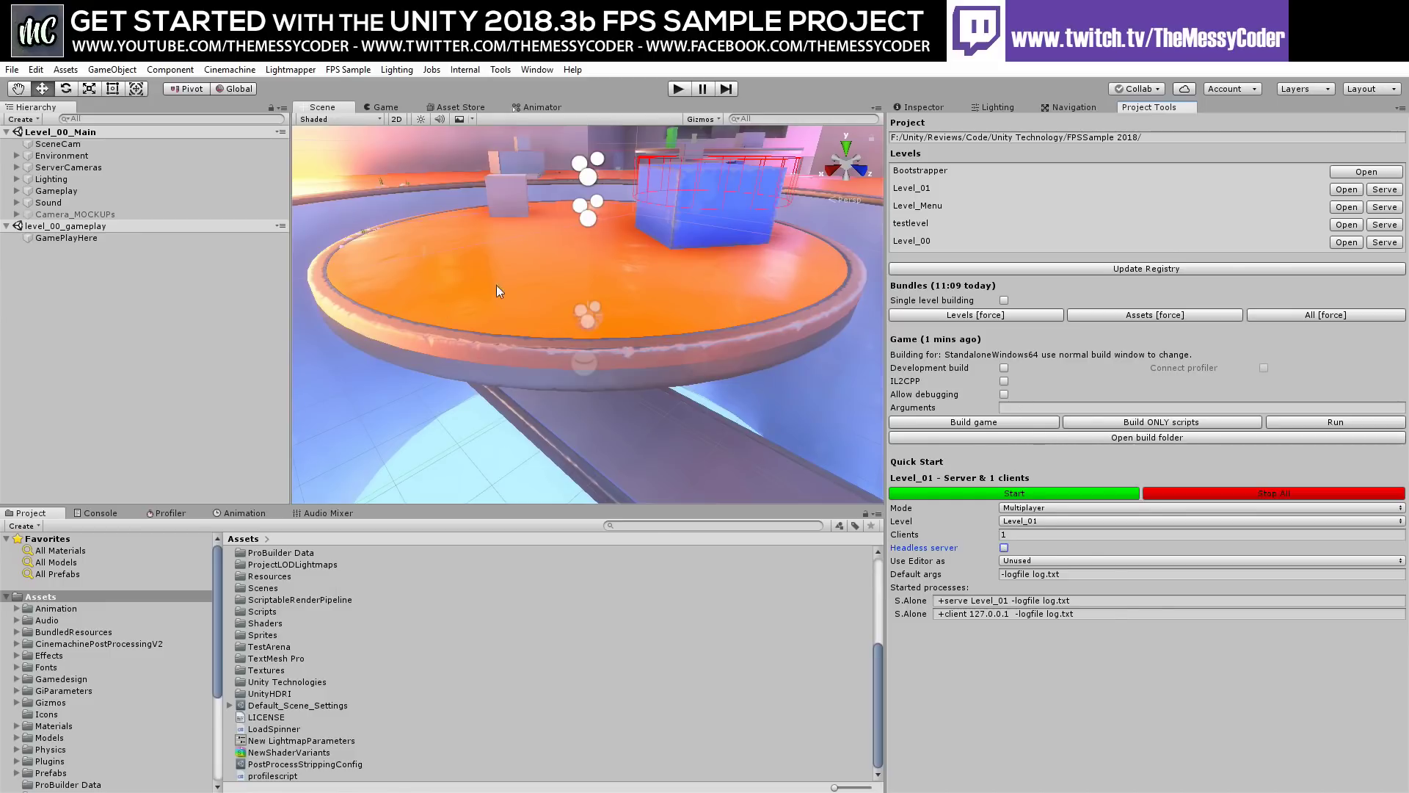
click(1008, 561)
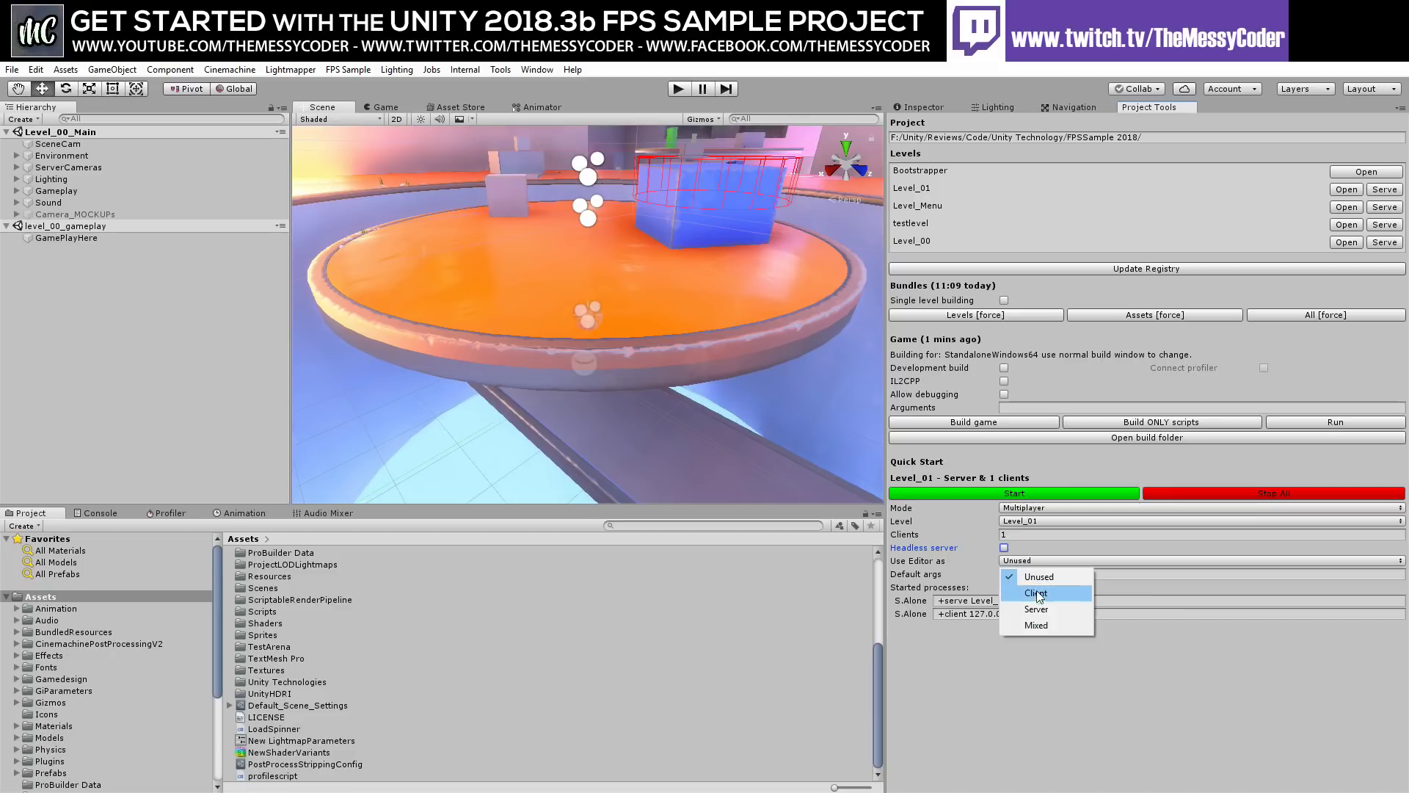
click(1038, 594)
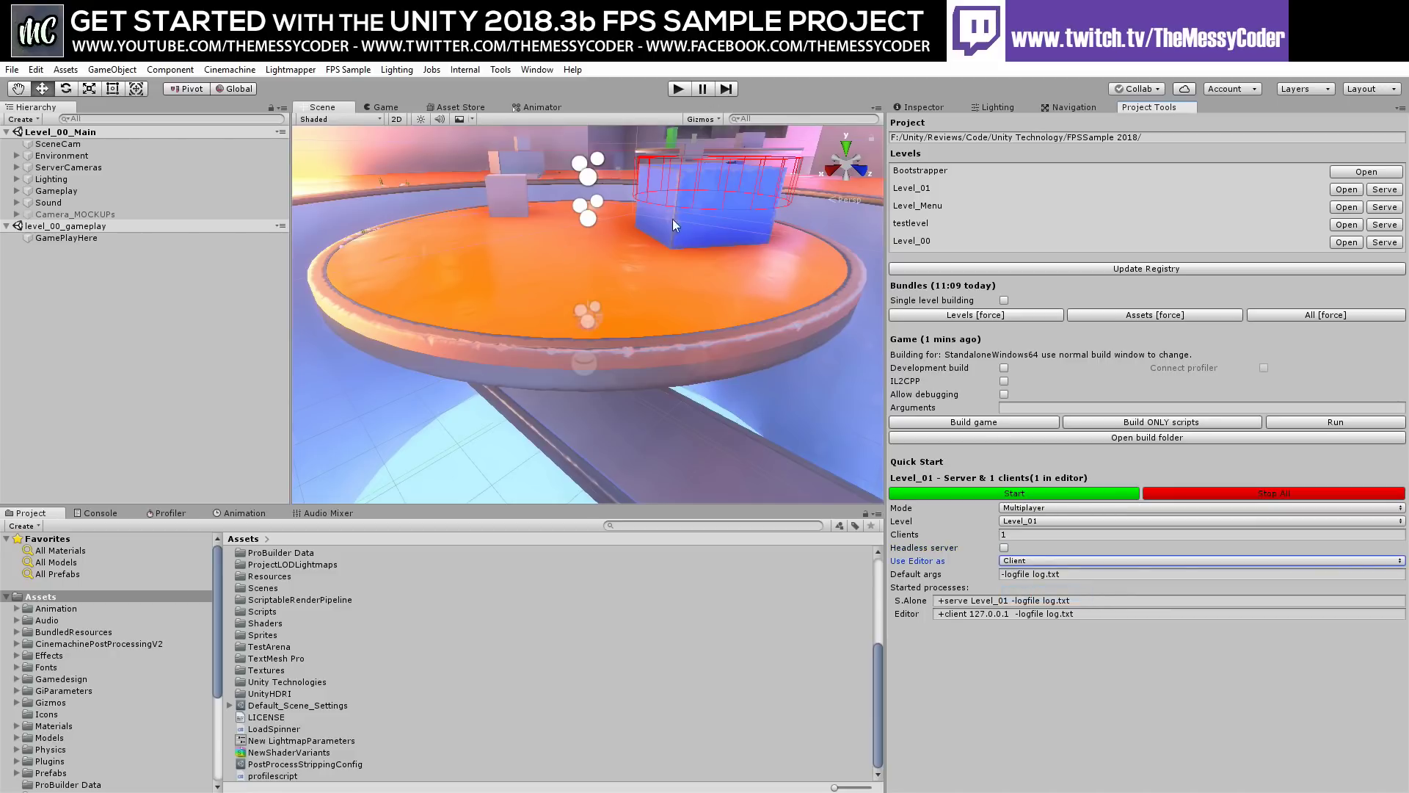
click(1031, 559)
click(1017, 577)
click(1004, 547)
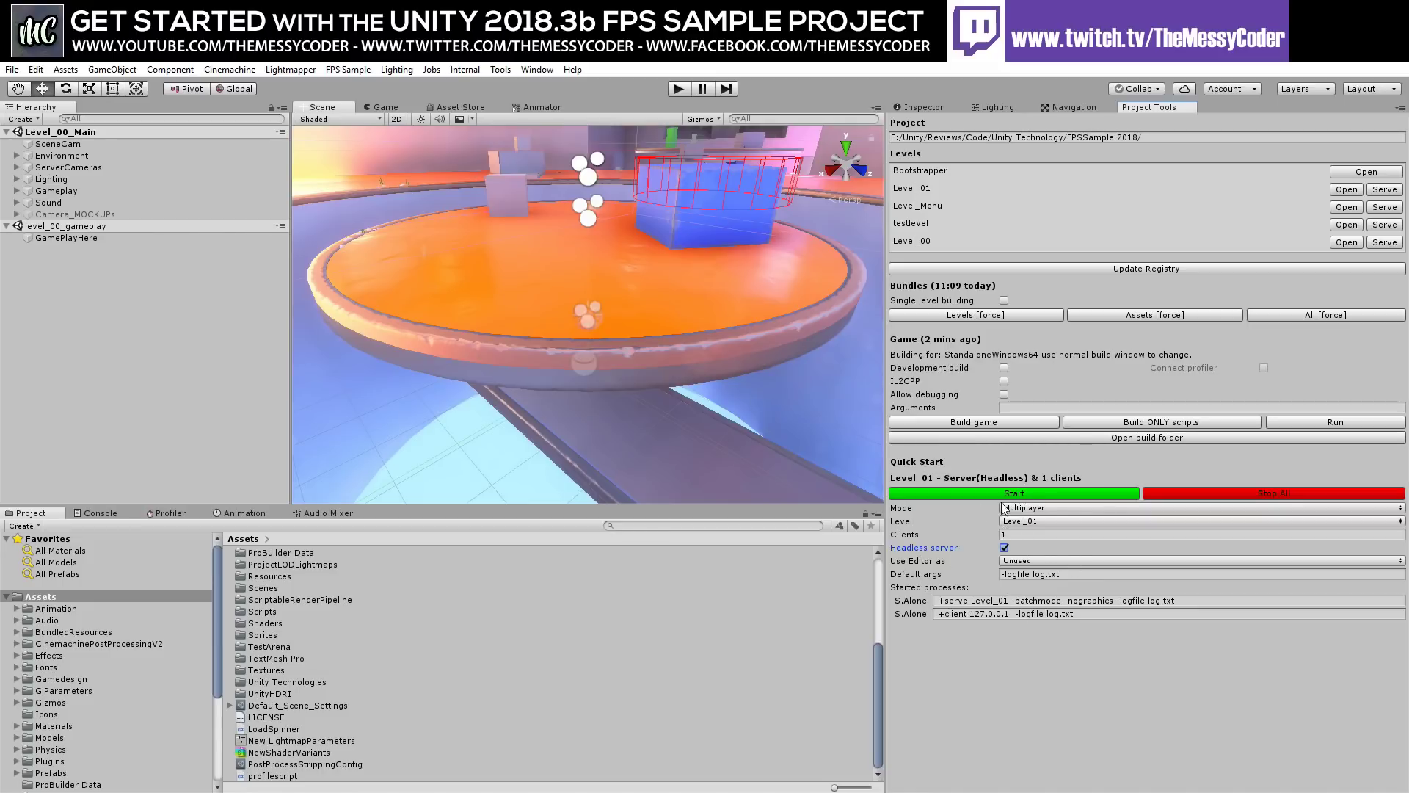
- Launch Level_01 with a headless server and one client, moving the server console aside
click(1035, 492)
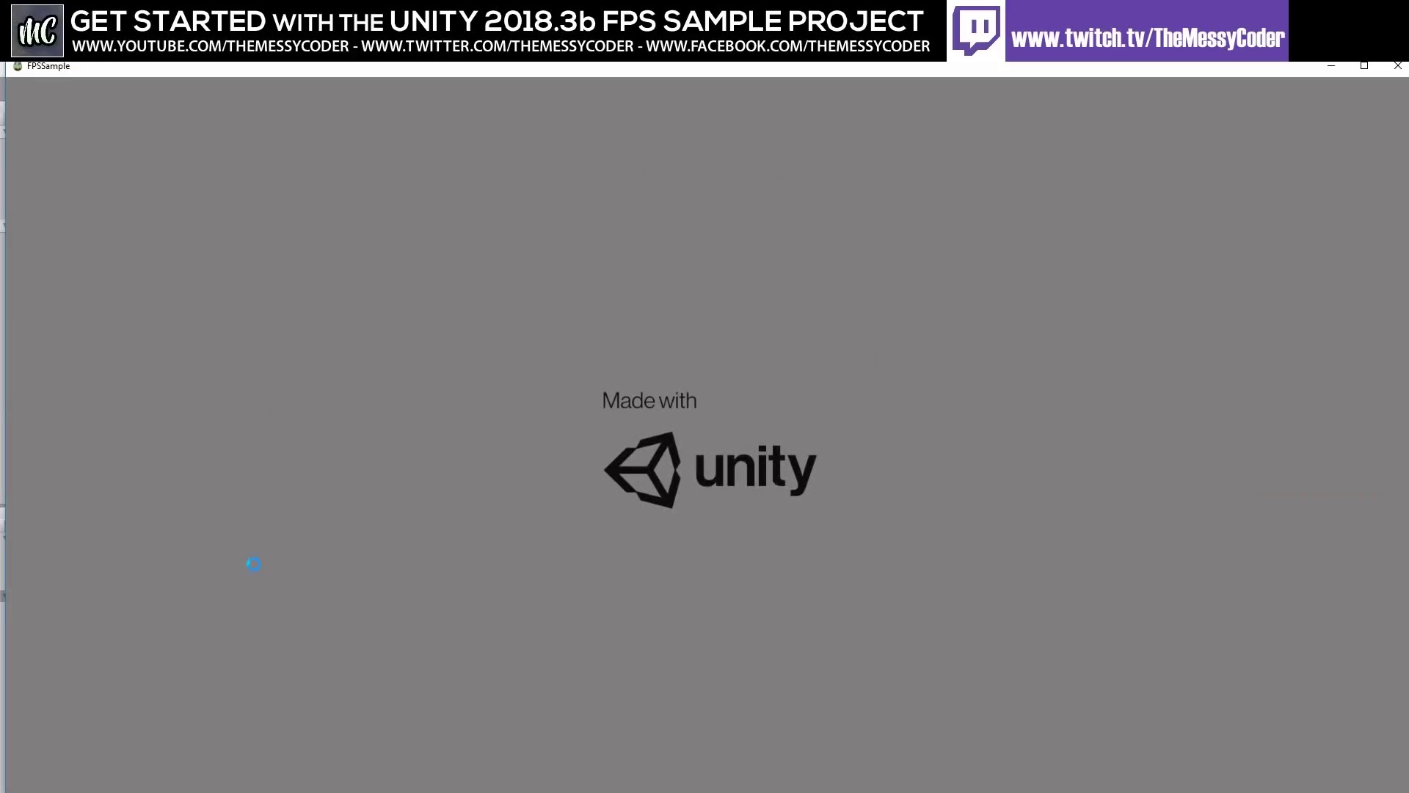
mouse_move(676, 789)
click(606, 752)
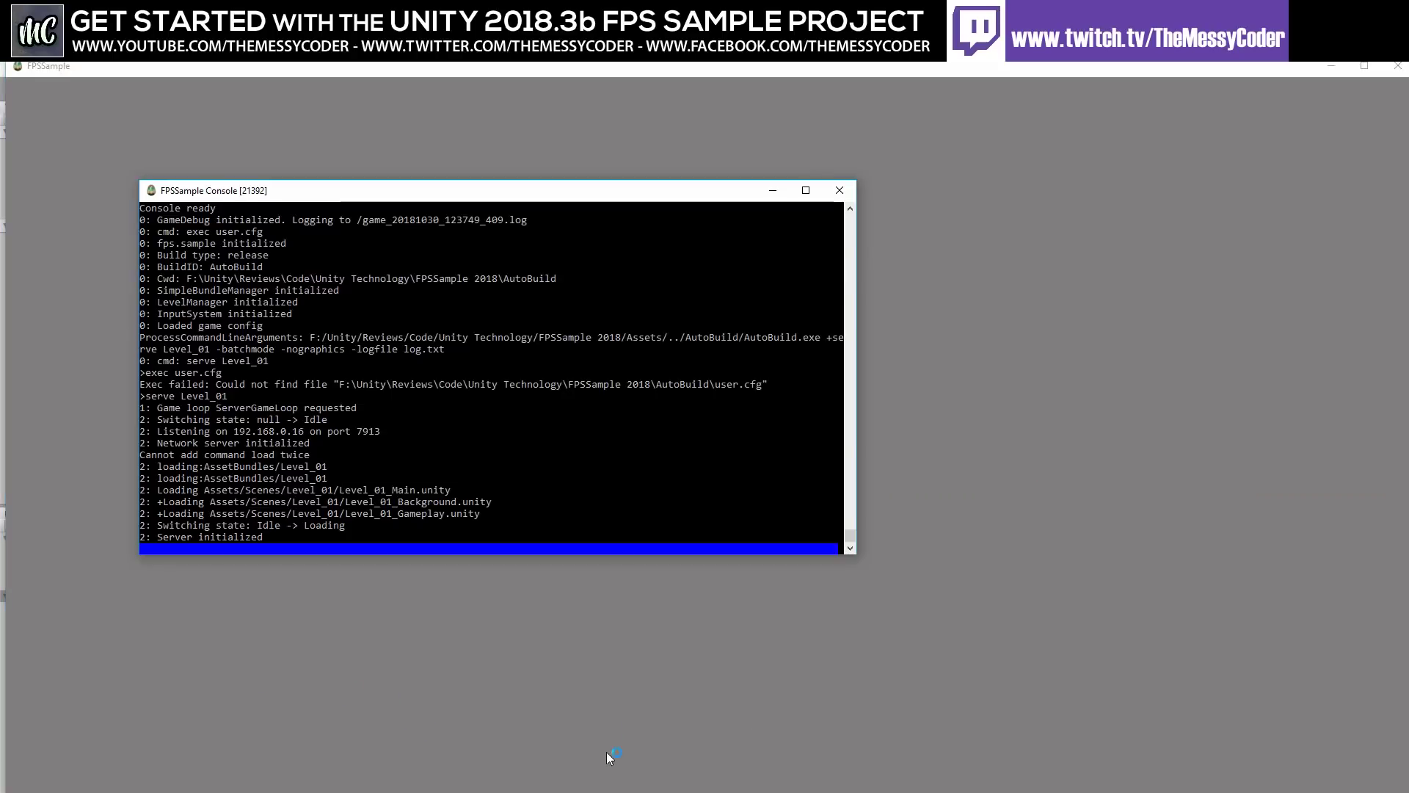
drag(413, 199, 906, 144)
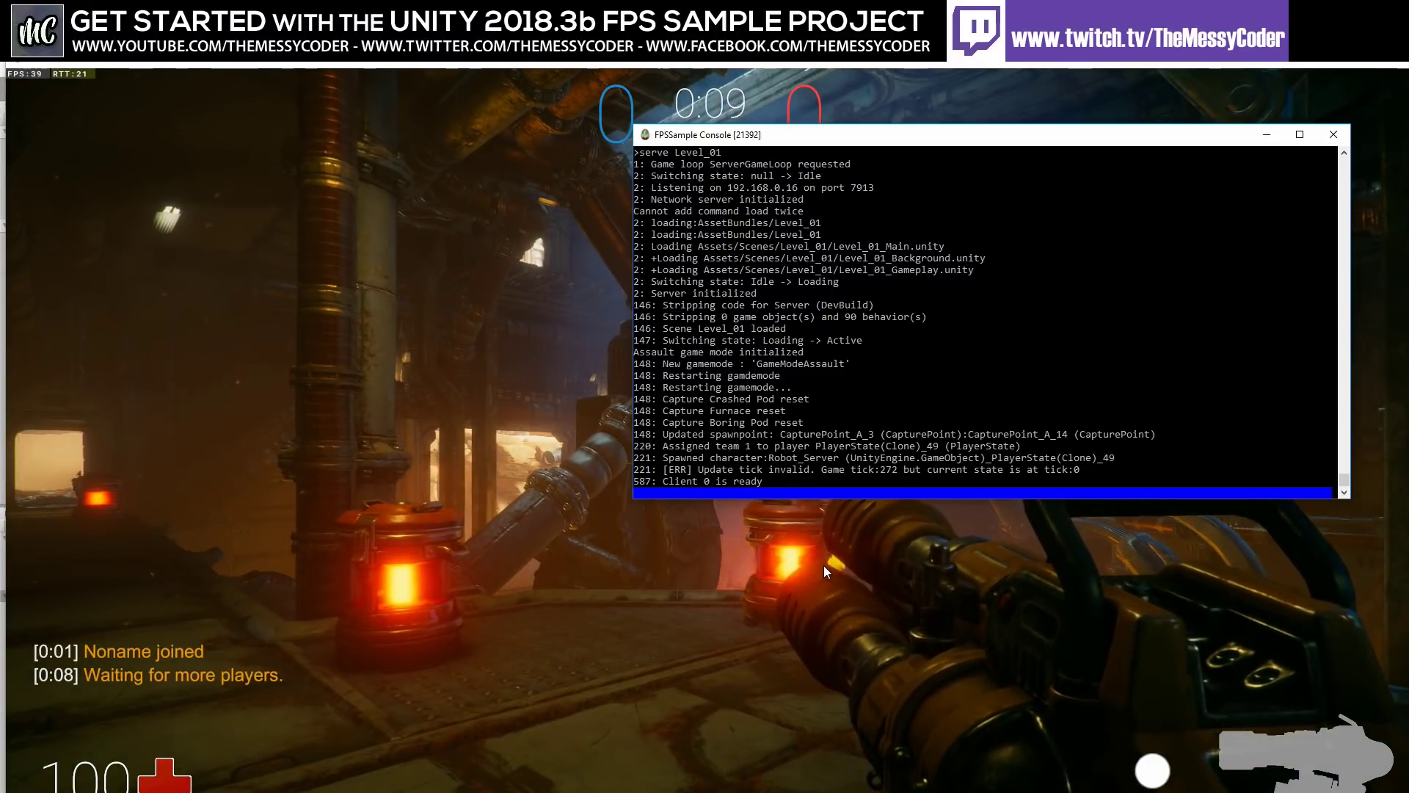
- Play briefly in the client, then quit it via EXIT GAME and Quit Game
click(823, 565)
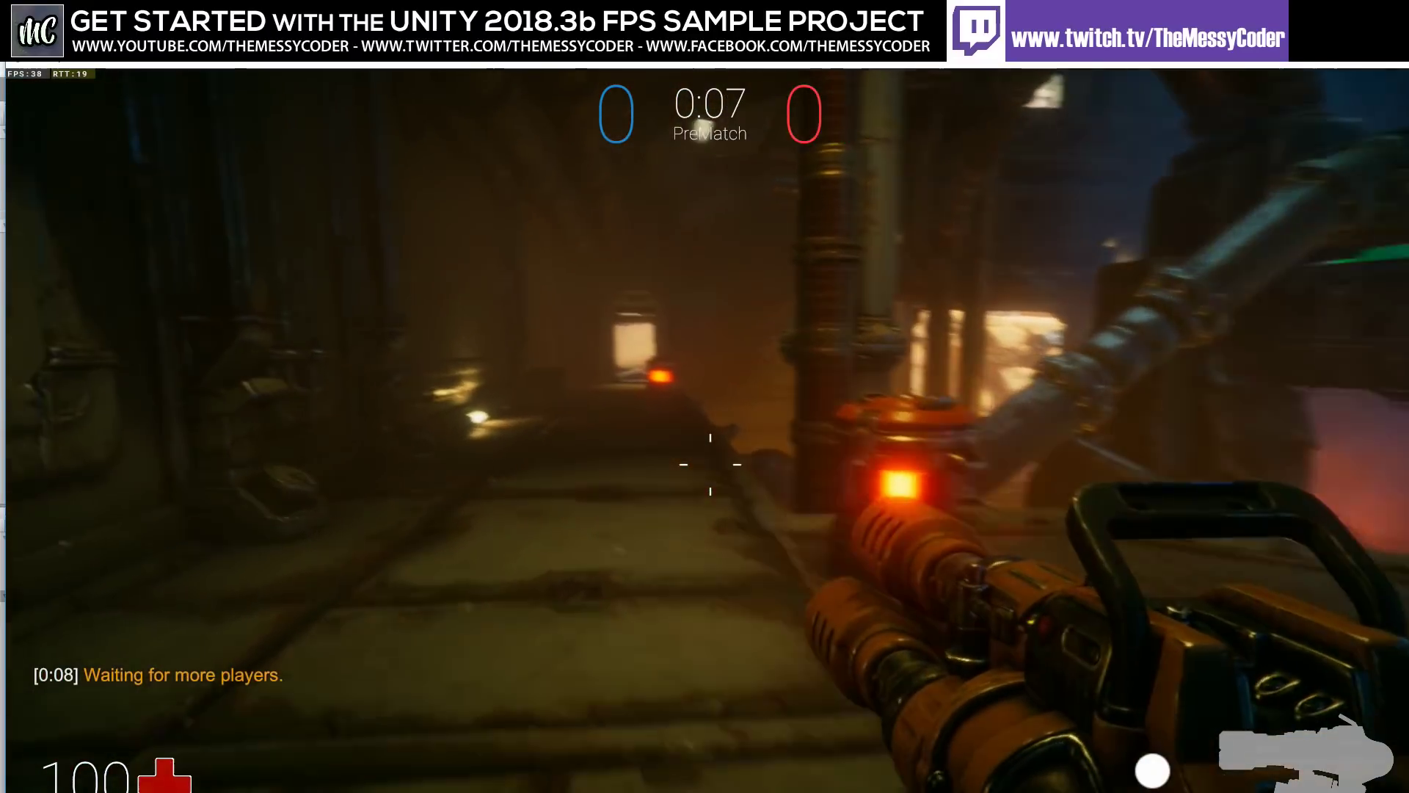
key(Escape)
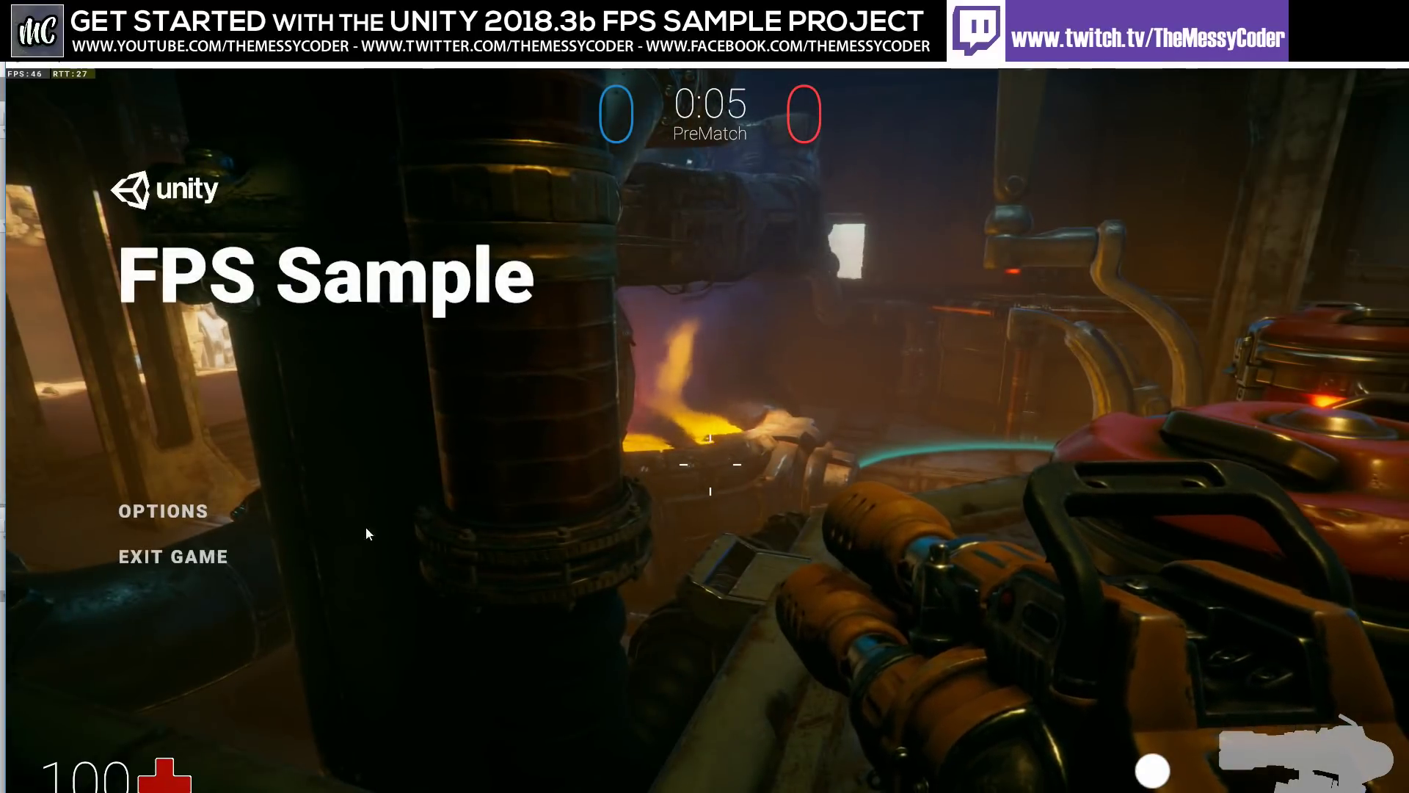
click(169, 558)
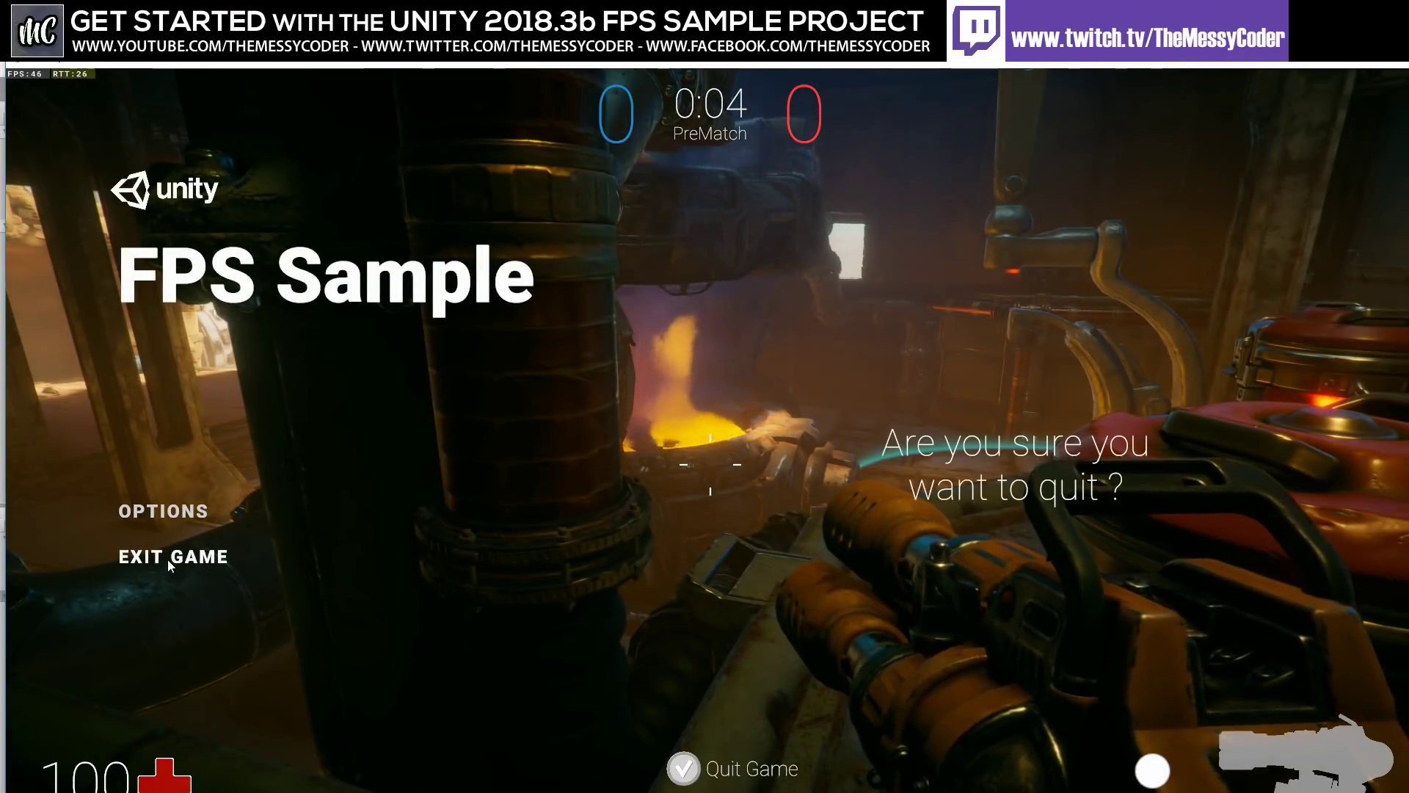
click(705, 768)
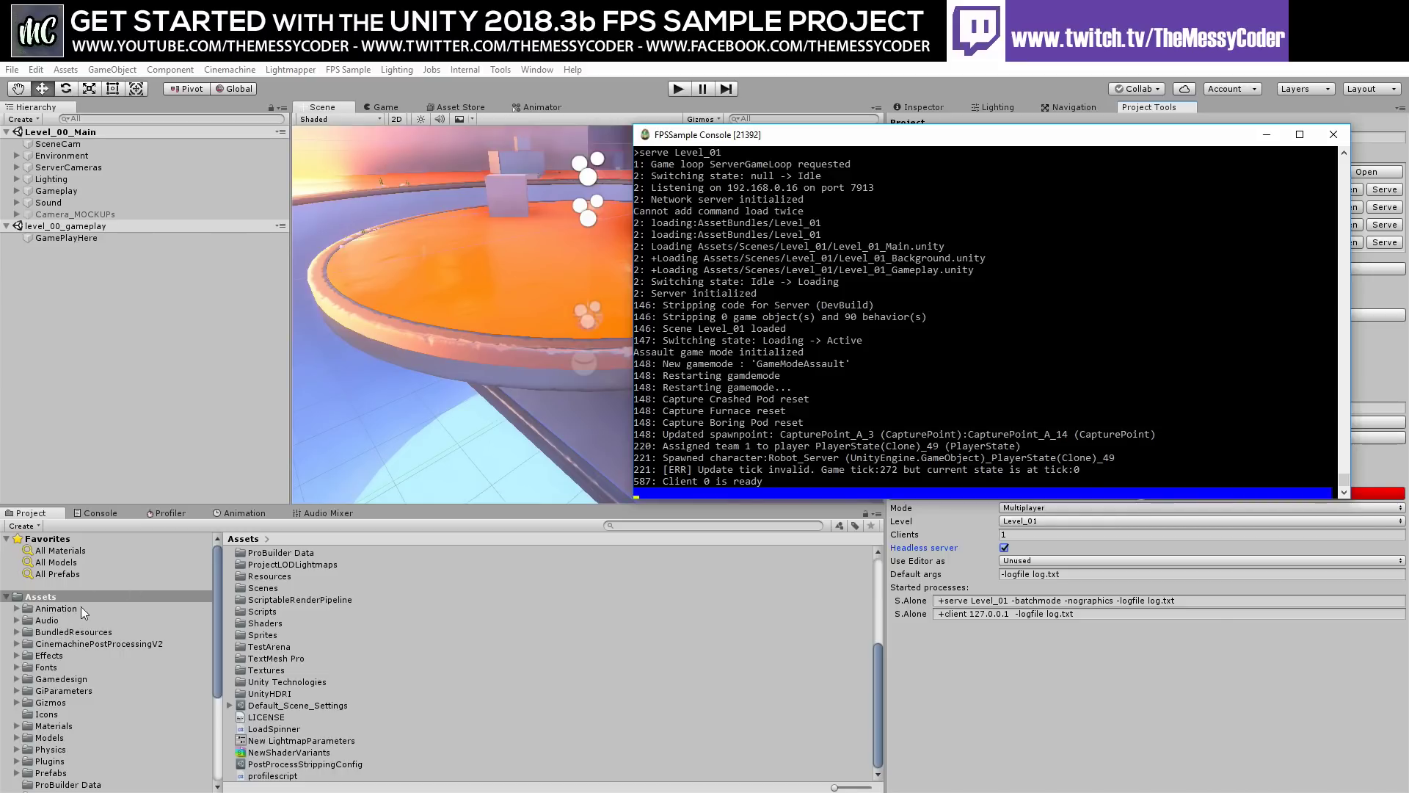
- Browse the Animation and top-level asset folders, then dismiss the relaunched game's console overlay
click(55, 608)
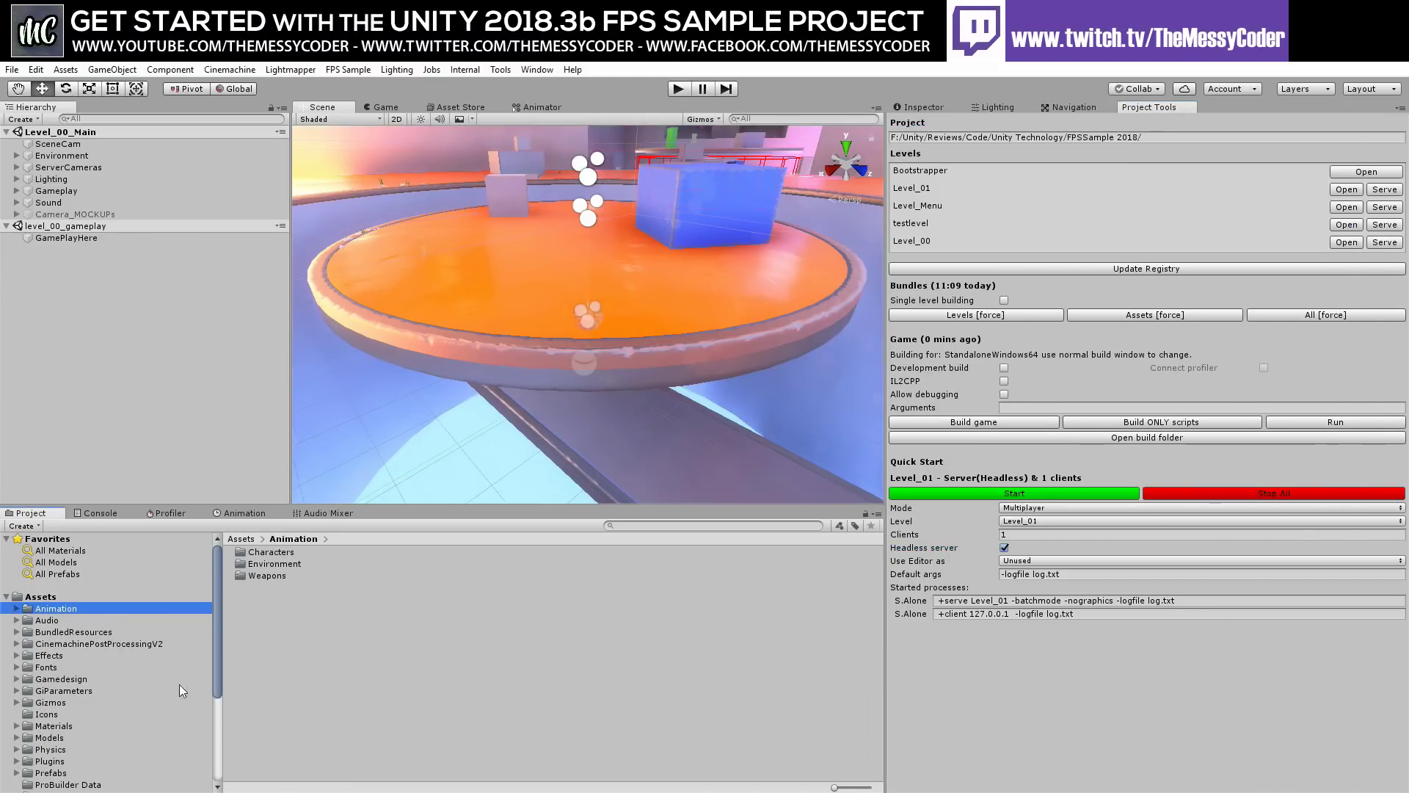
click(54, 596)
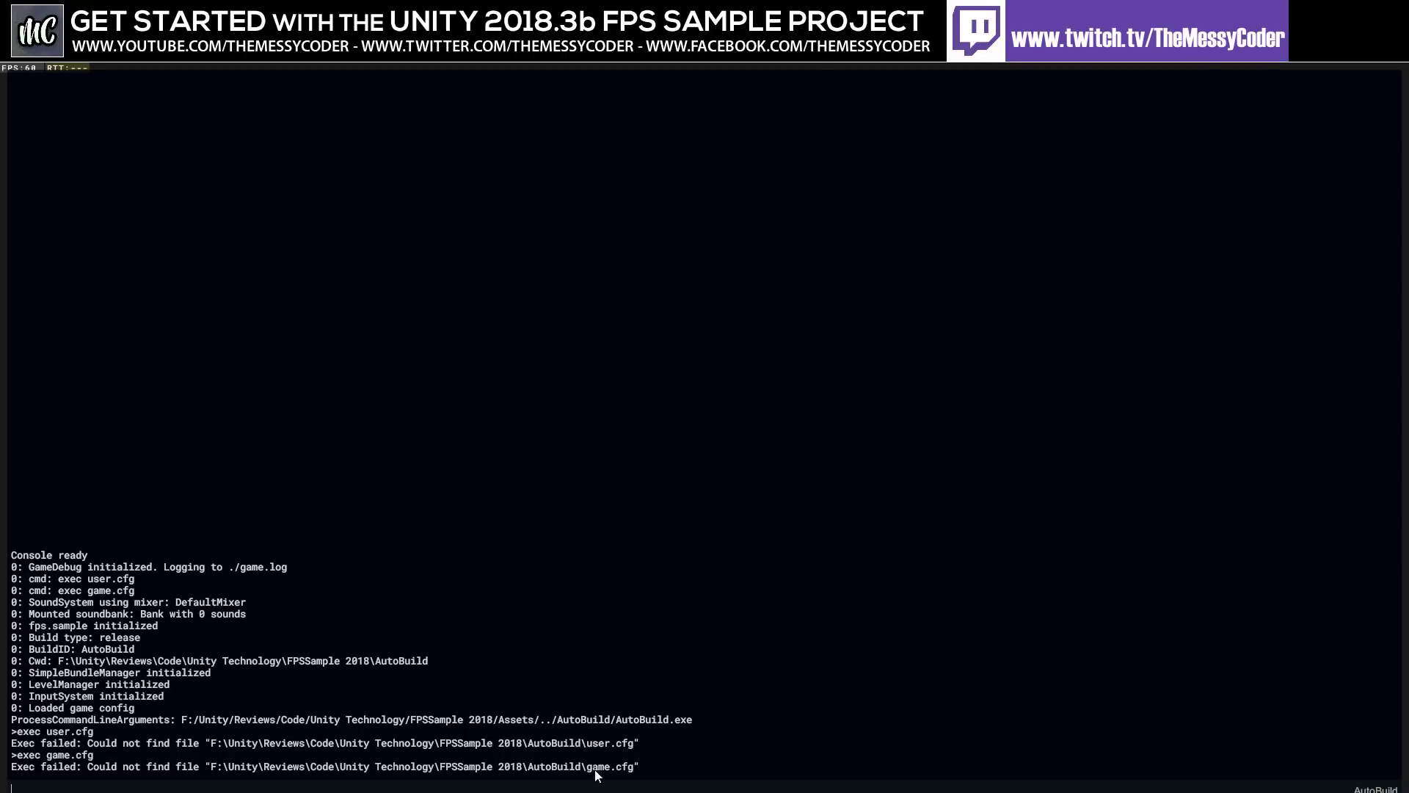
click(1387, 64)
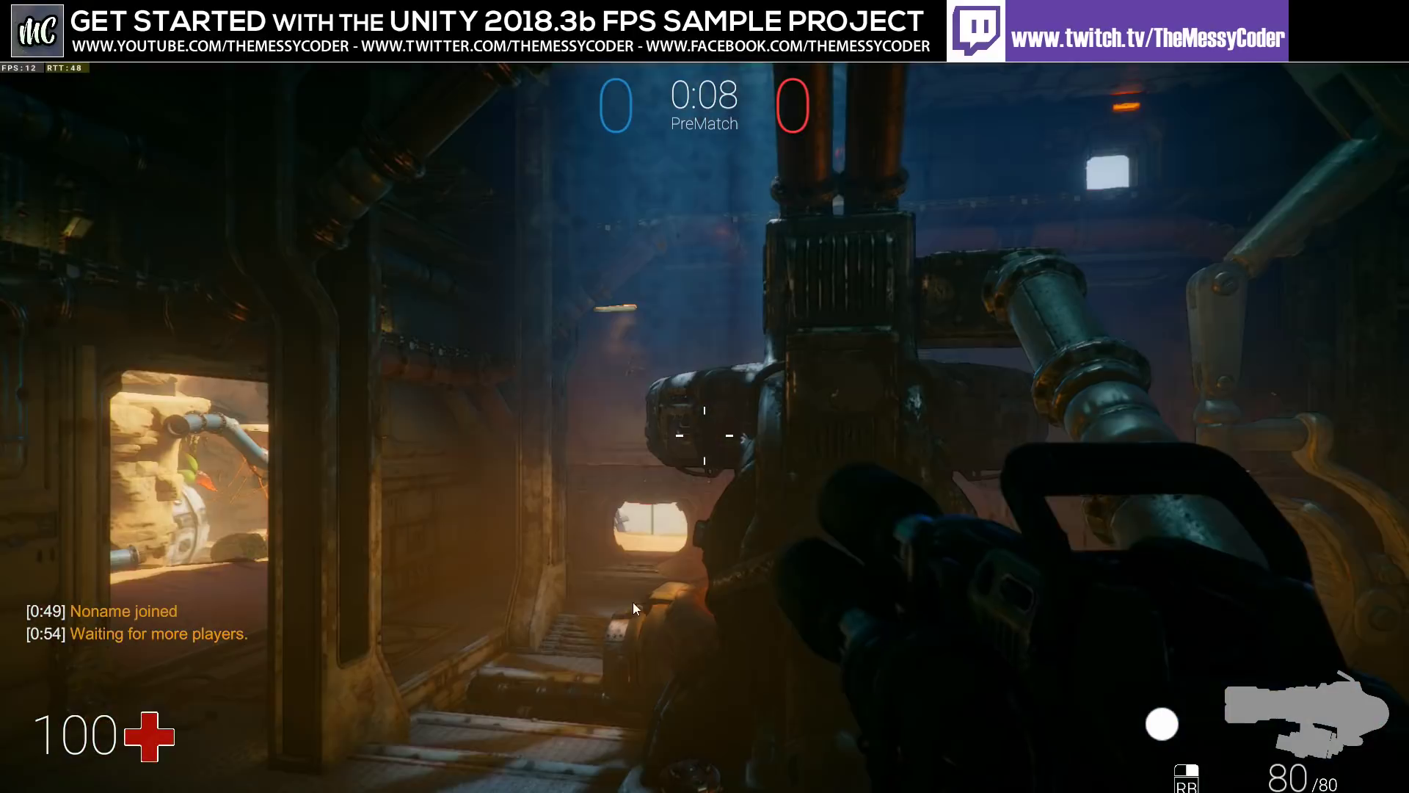
- Open the in-game menu and scroll through the graphics settings
key(Escape)
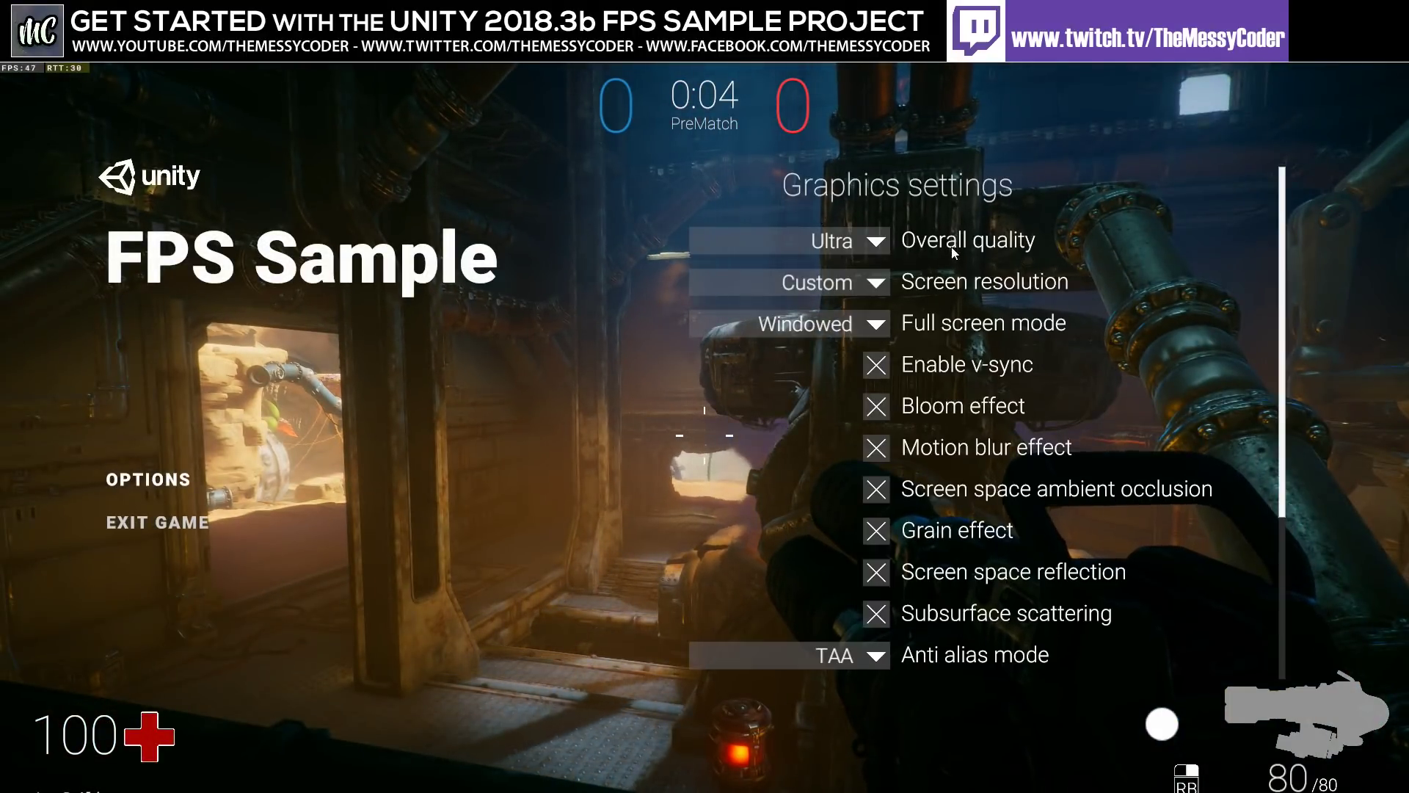
scroll(1280, 227, down, 5)
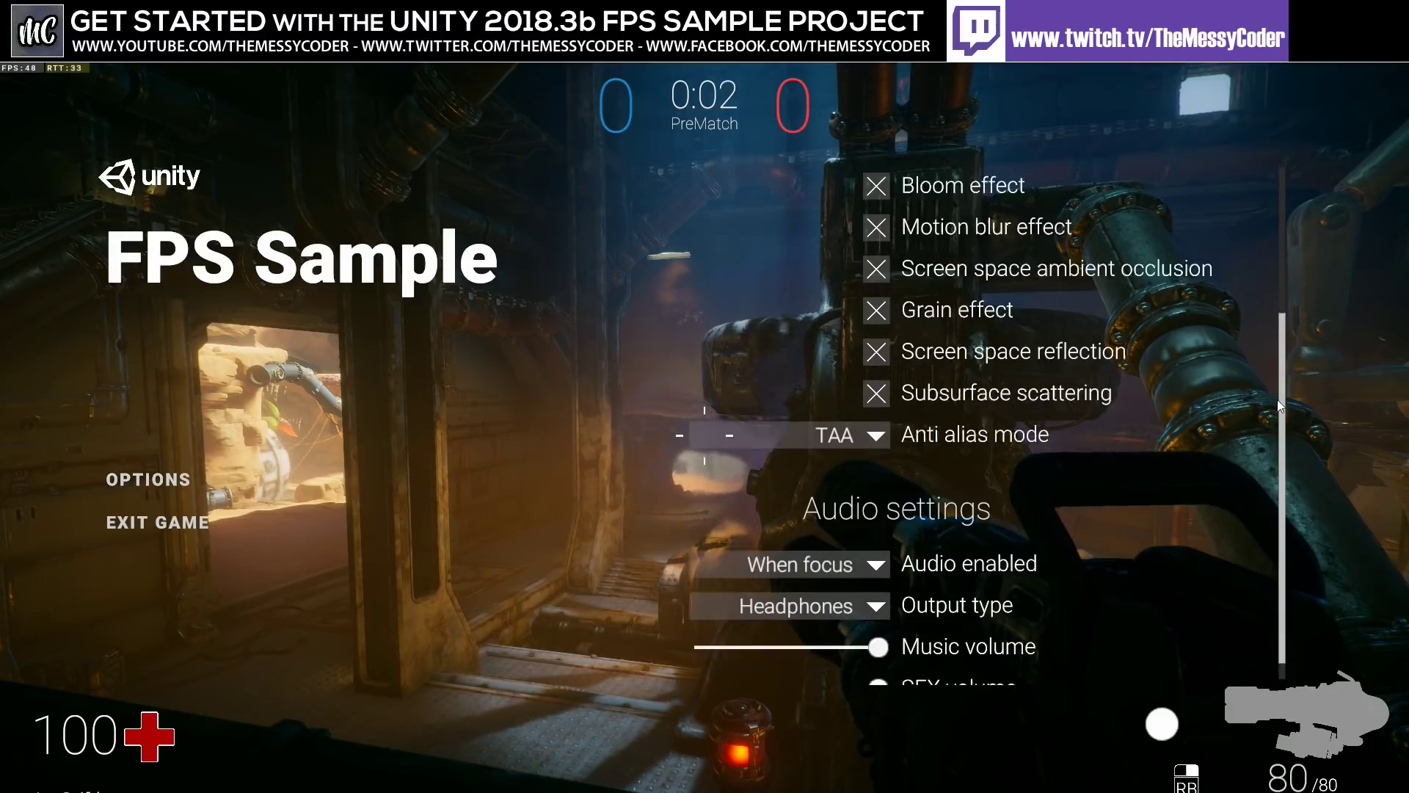
scroll(1259, 534, up, 5)
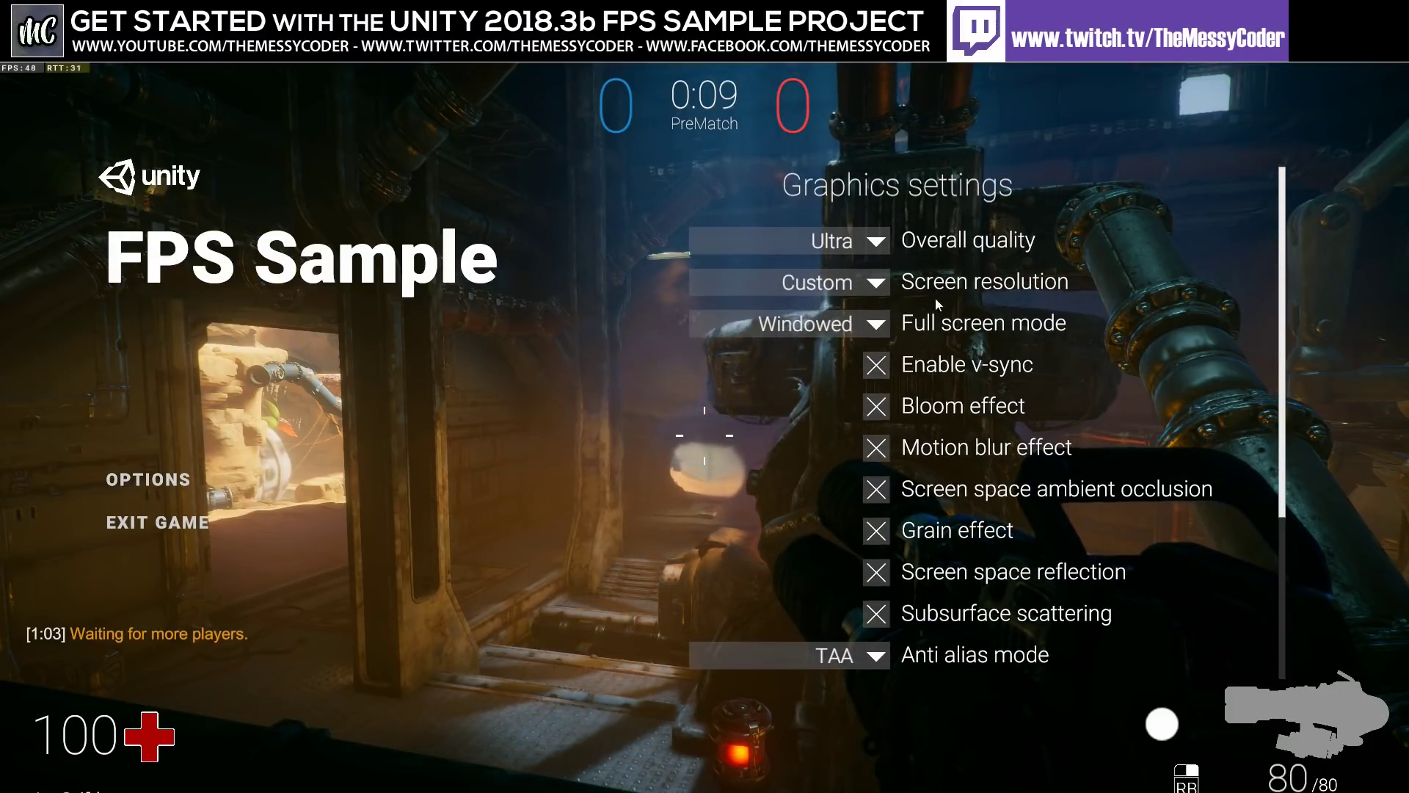
scroll(883, 522, down, 3)
scroll(878, 525, down, 2)
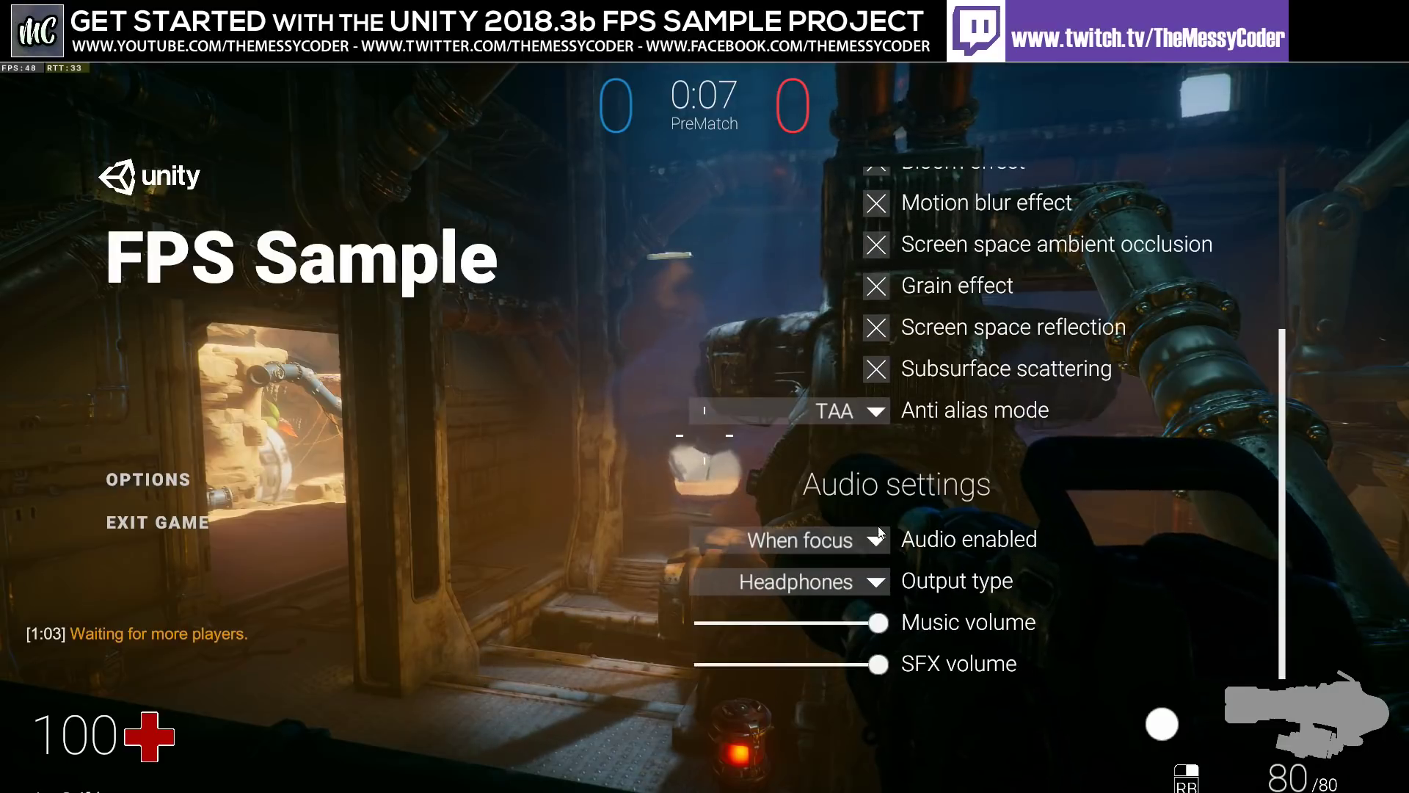
scroll(923, 257, up, 5)
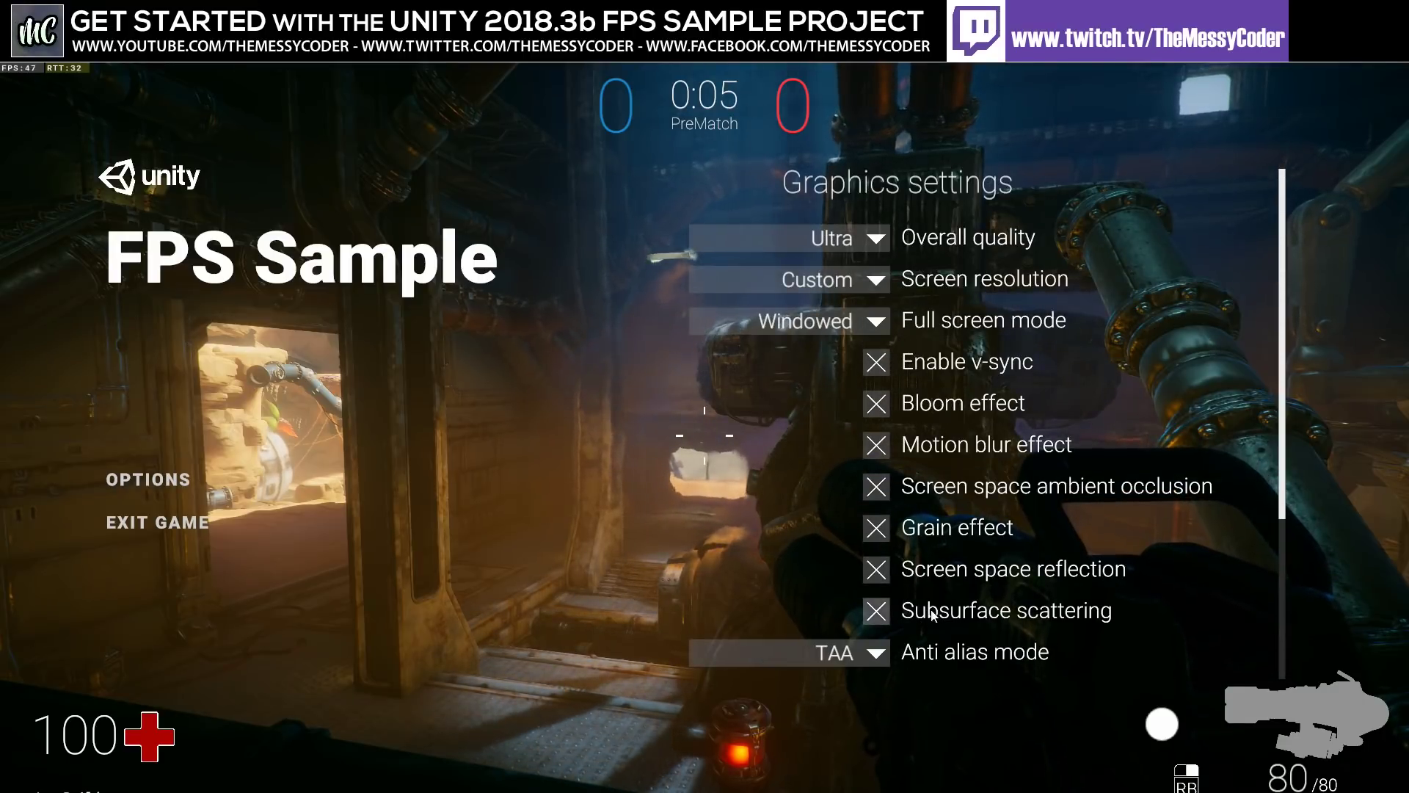
scroll(902, 352, down, 4)
scroll(873, 481, up, 2)
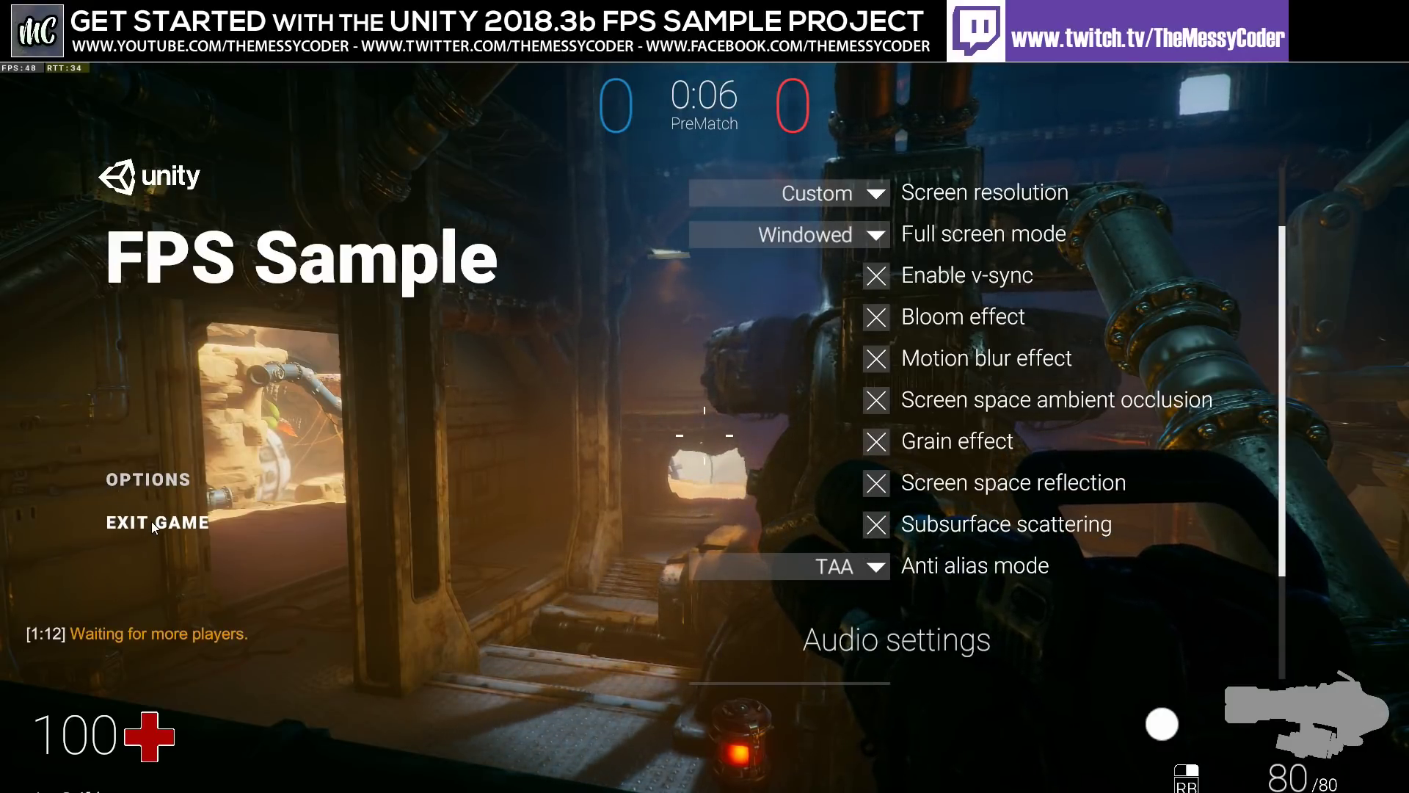
- Close the settings and quit the game via EXIT GAME and Quit Game
key(Escape)
key(Escape)
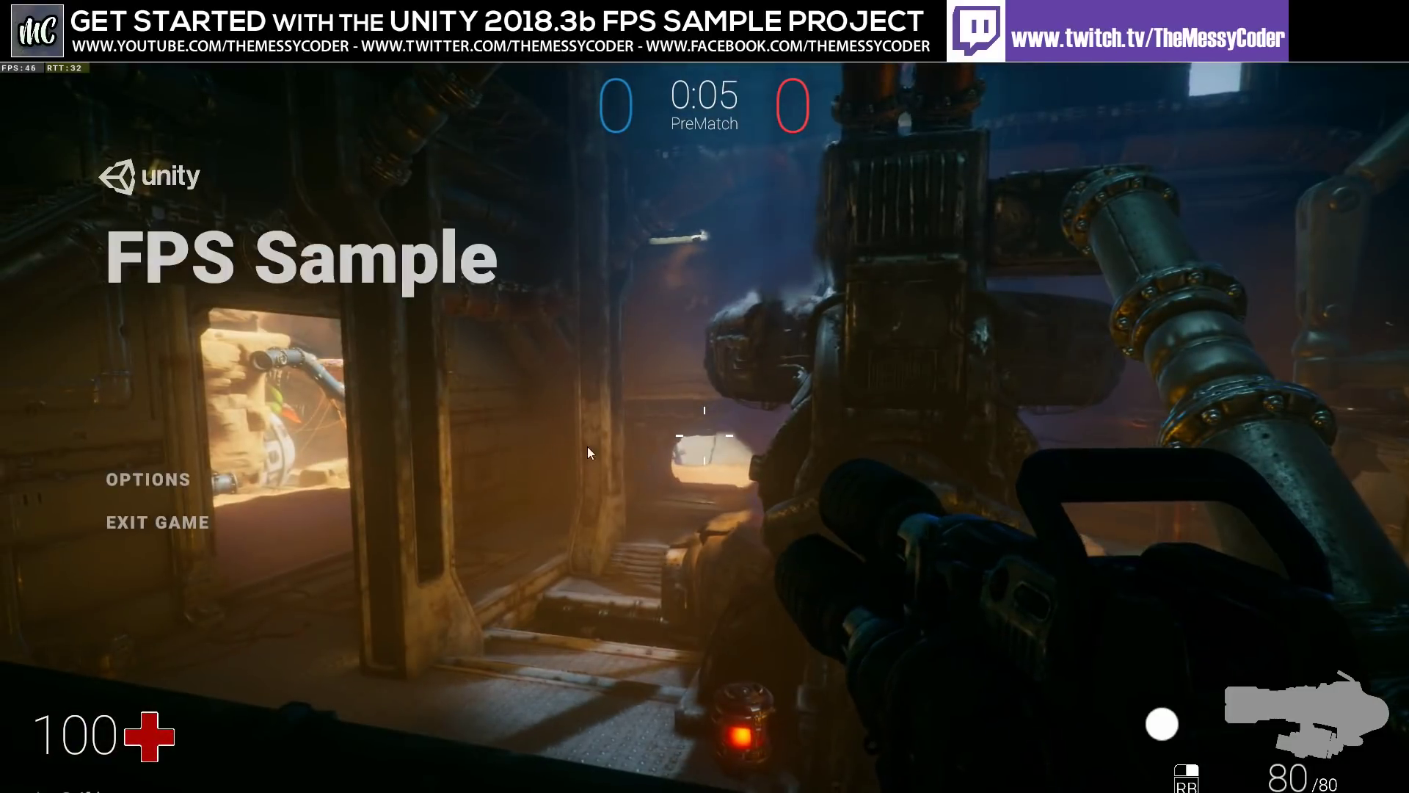
click(168, 518)
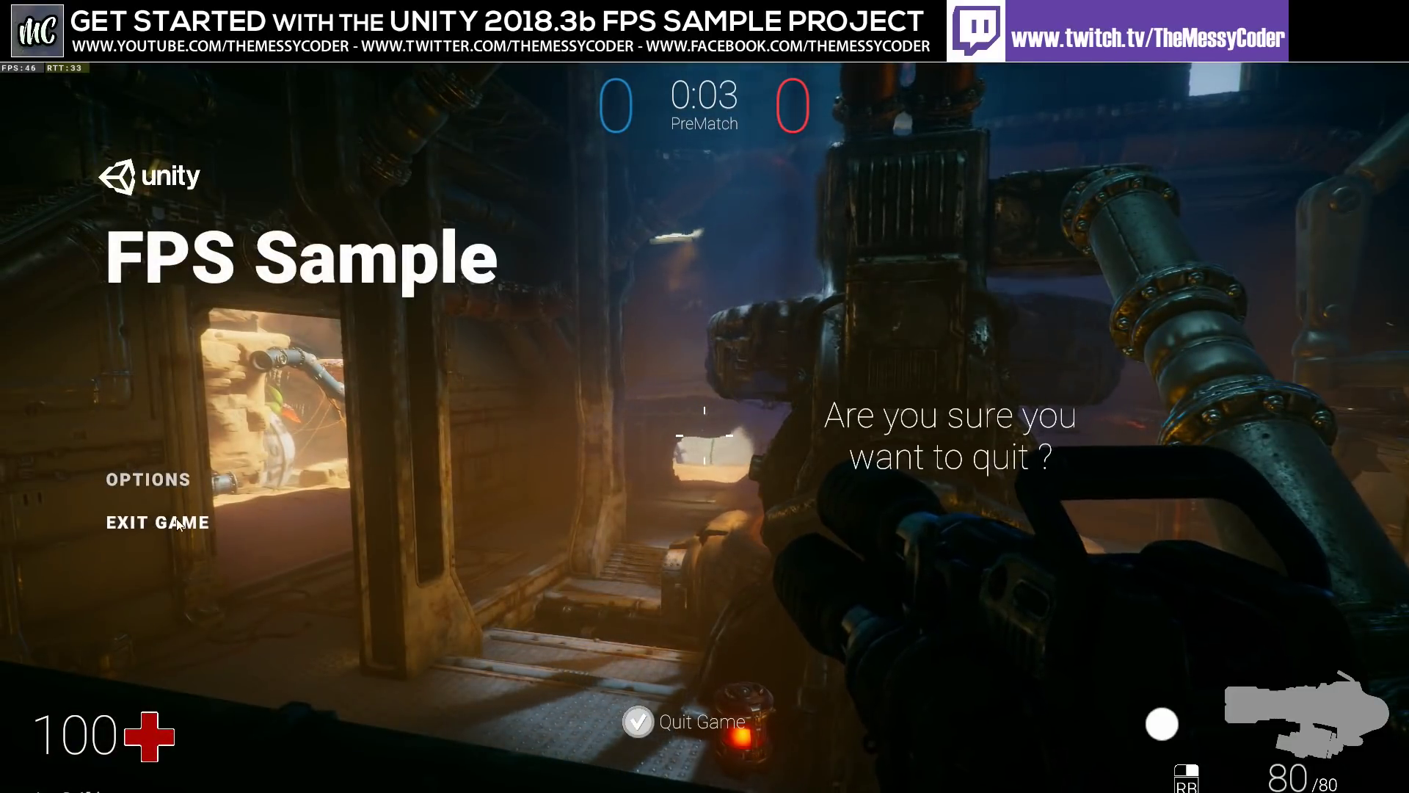
click(638, 722)
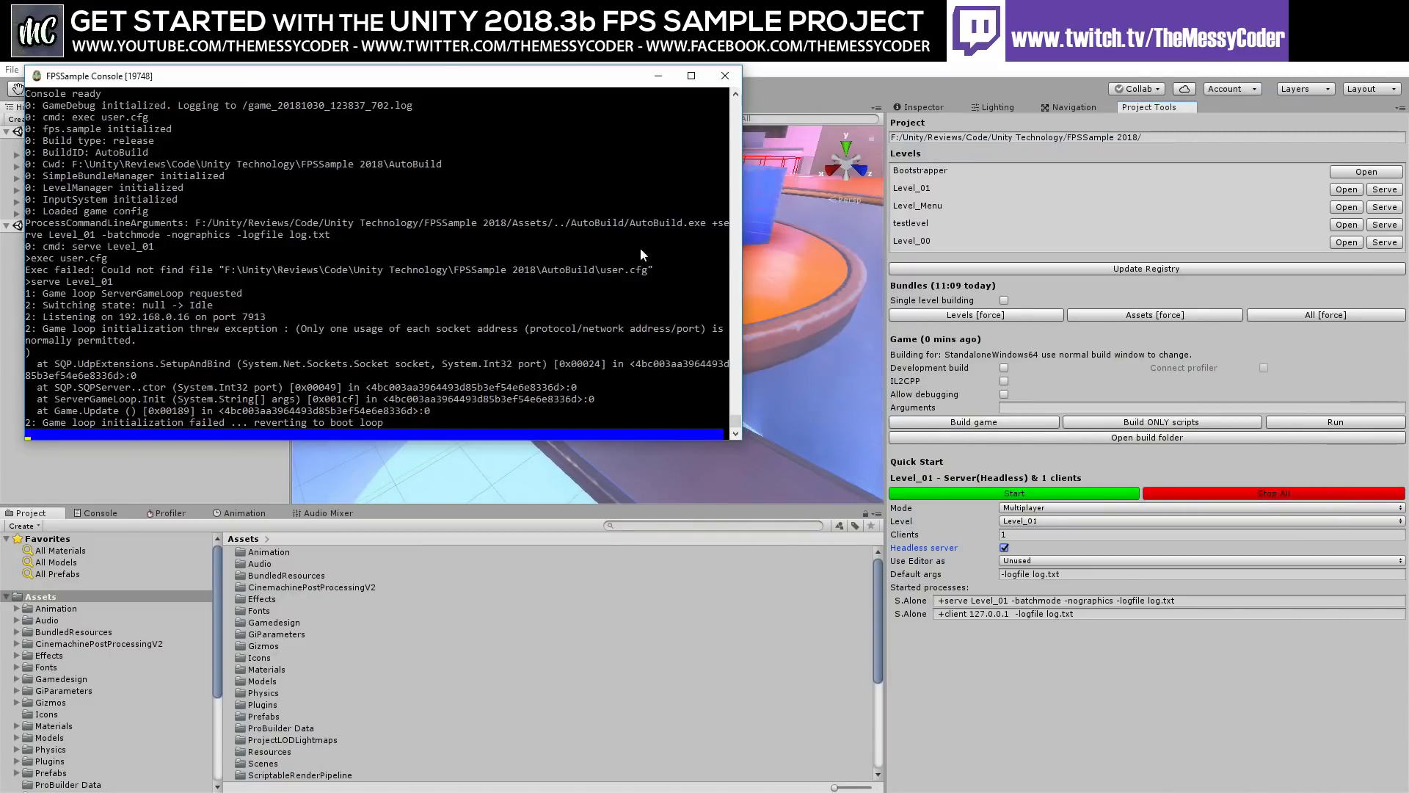
- Close the FPSSample server console, then the remaining client console window
click(725, 77)
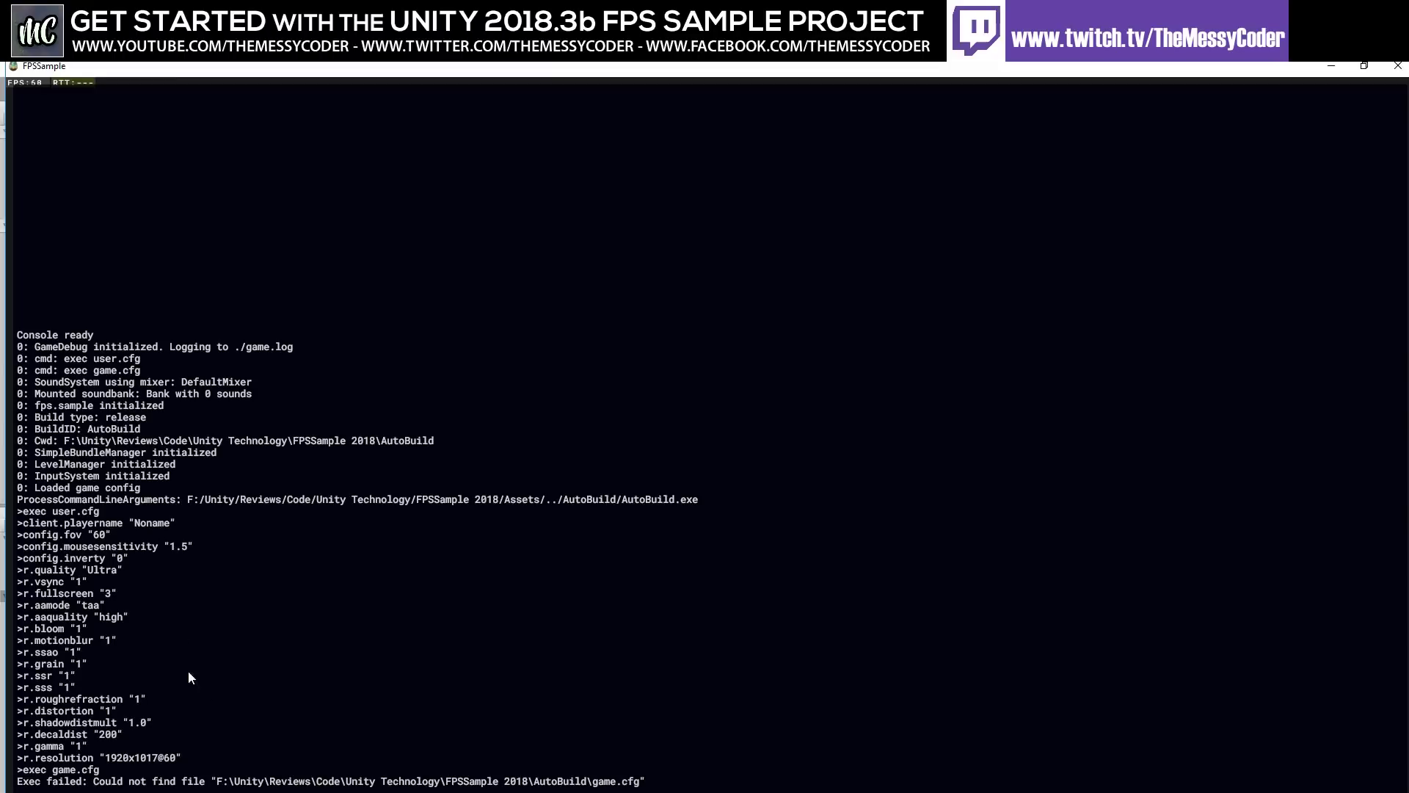
click(1398, 69)
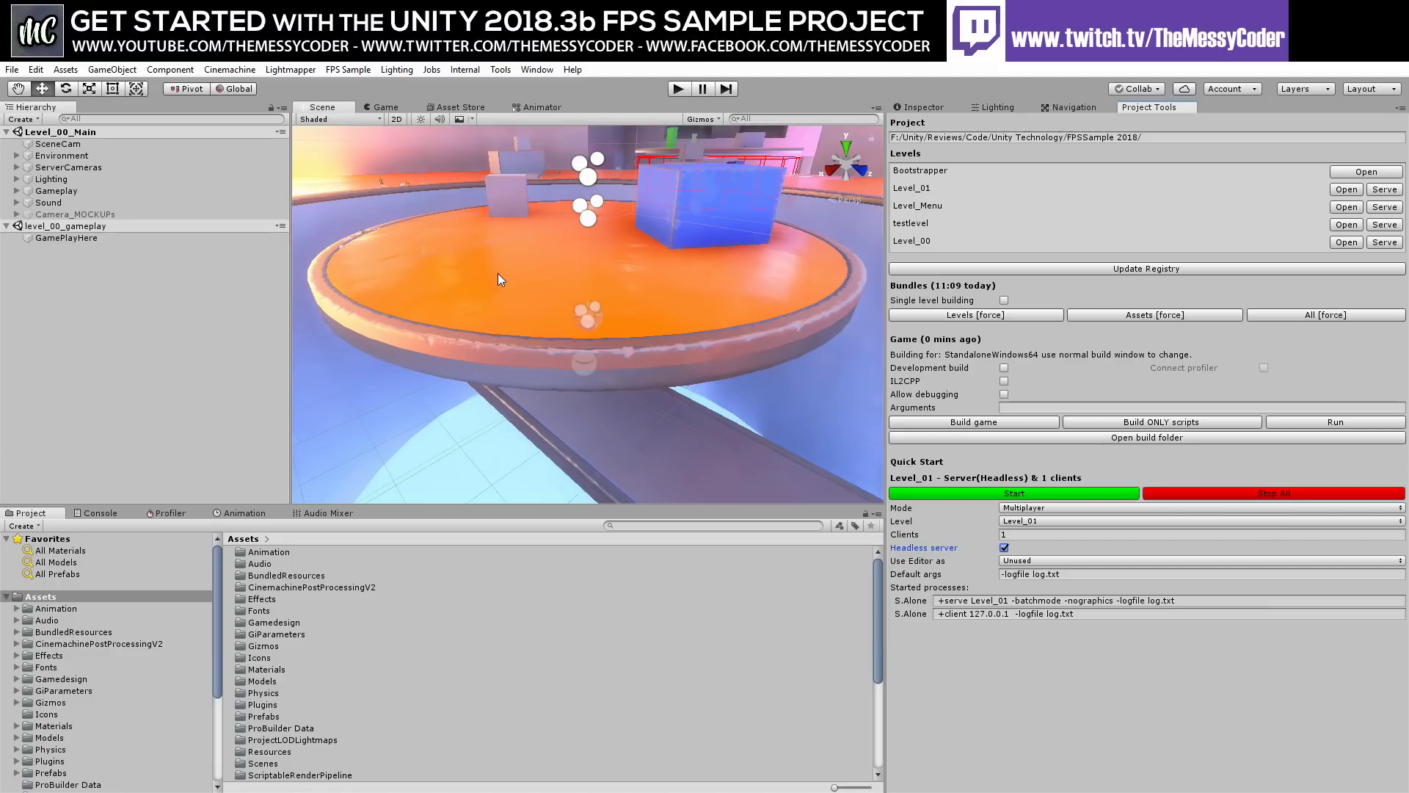
- Run FPS Sample > BuildSystem > Win64 > CreateBuildWindows64
click(344, 71)
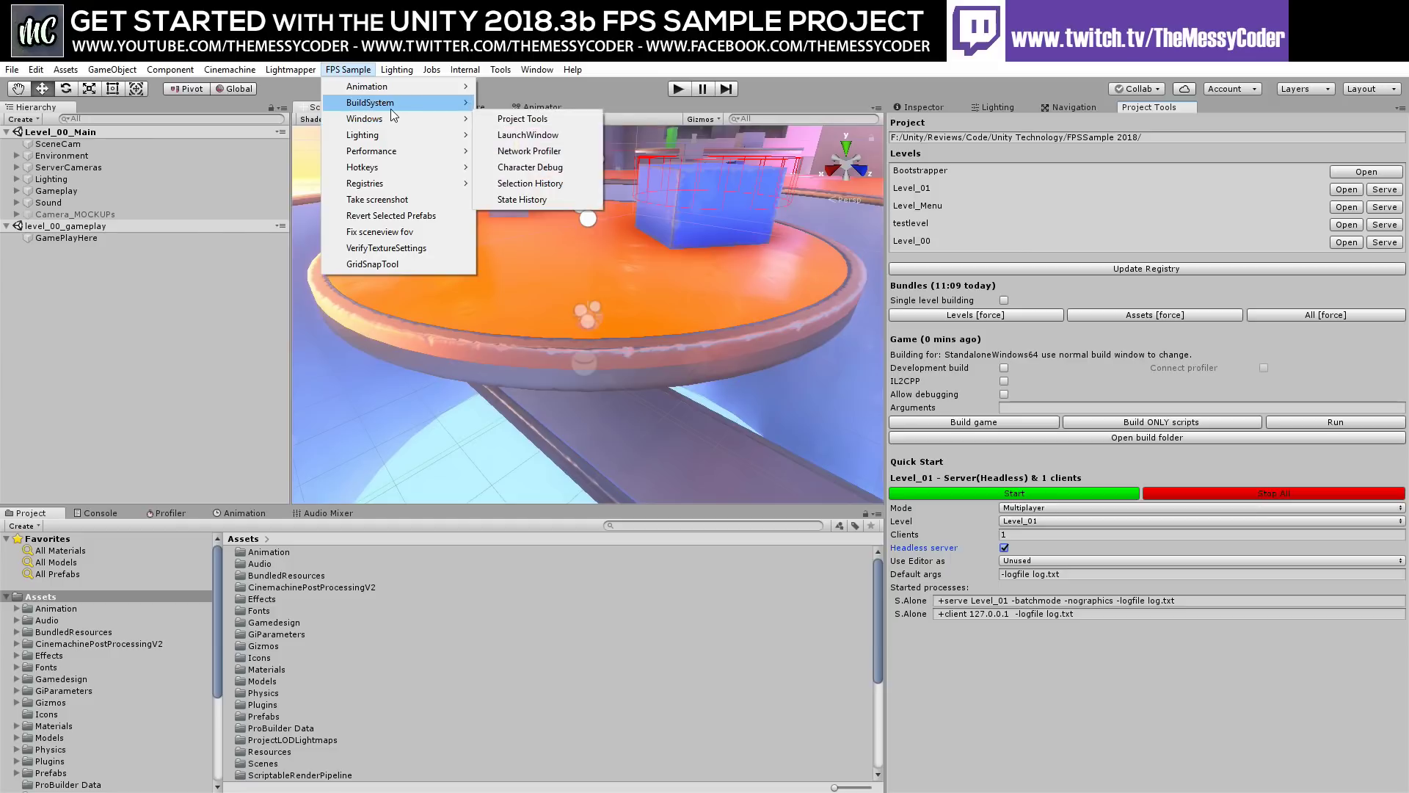
mouse_move(390, 106)
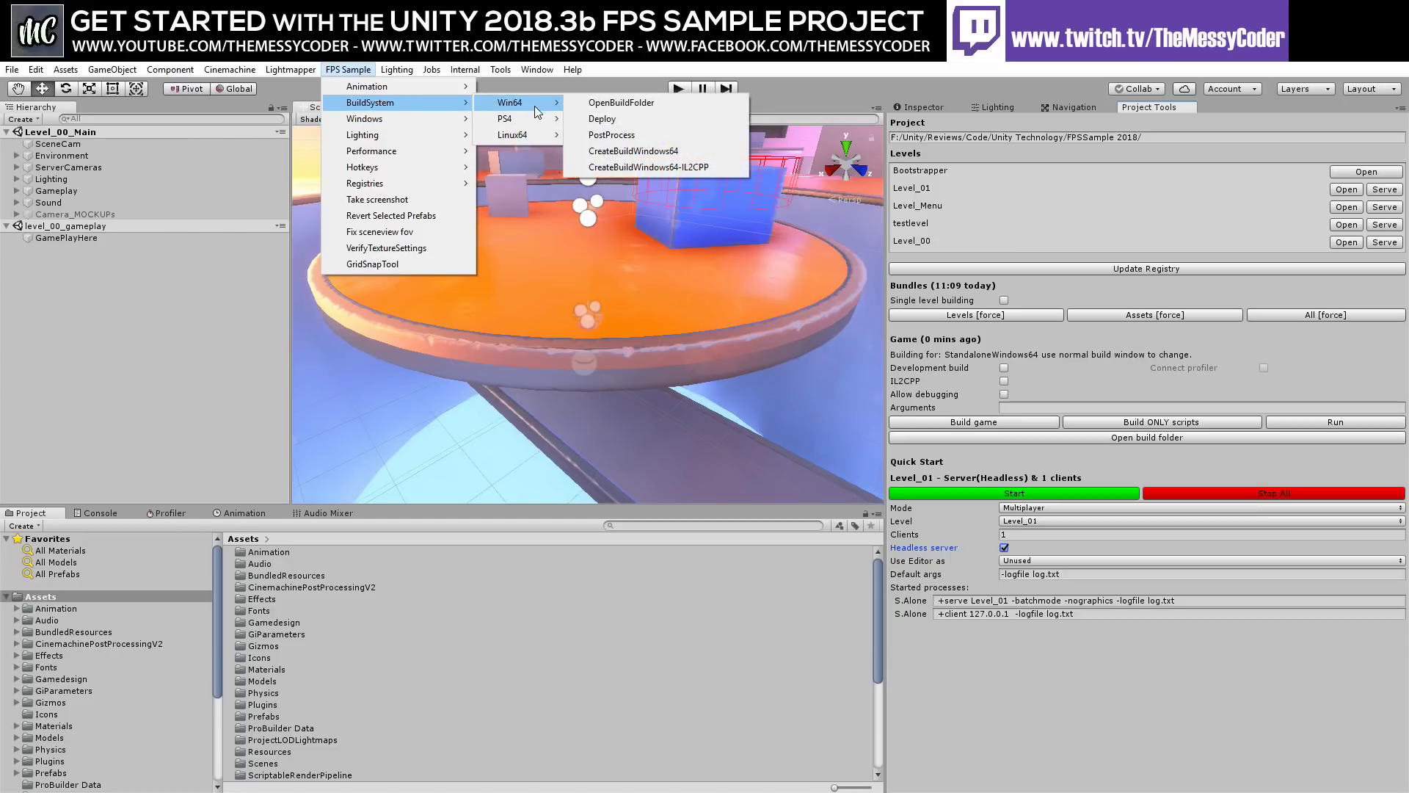
mouse_move(535, 125)
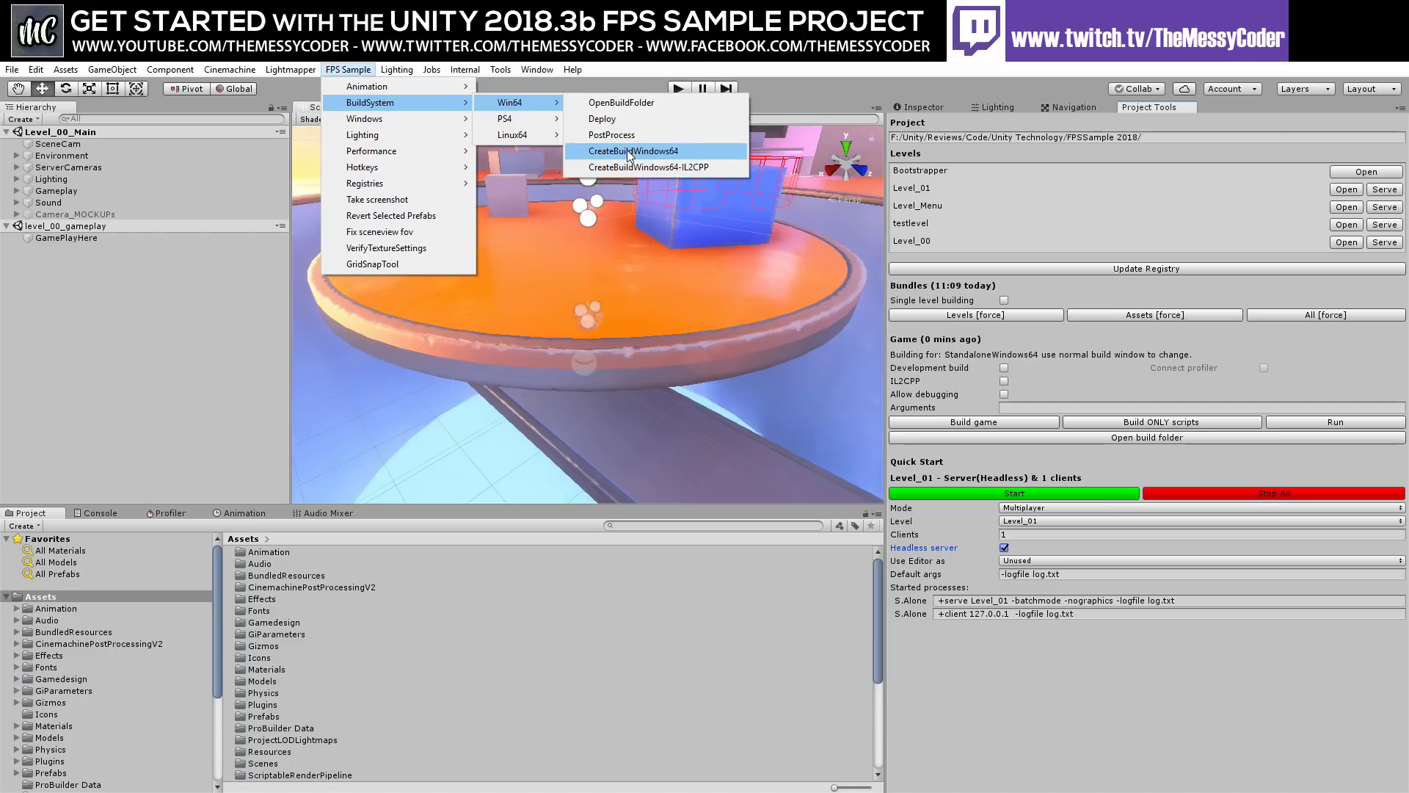
click(700, 151)
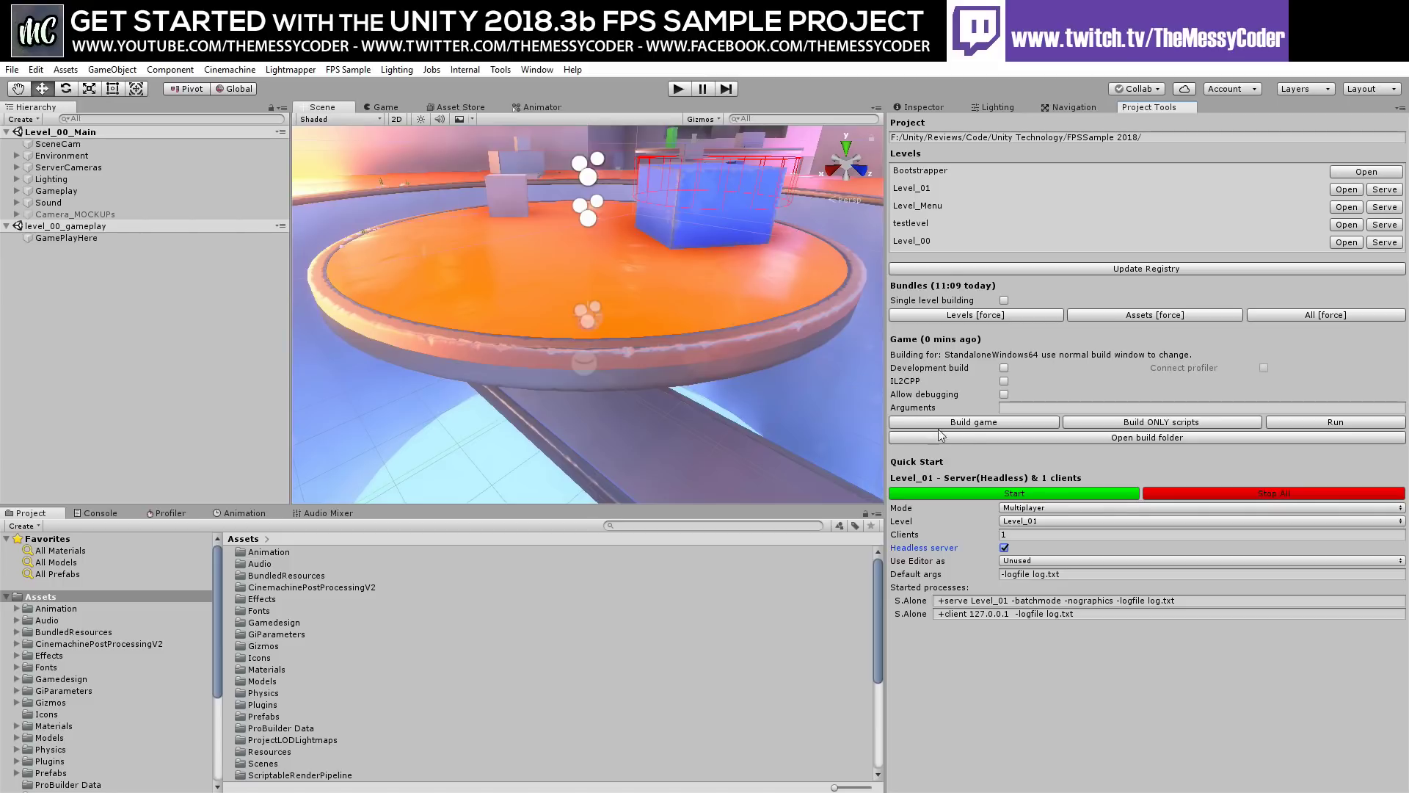
- Start the standalone player build and let Building Player finish all scenes
click(969, 422)
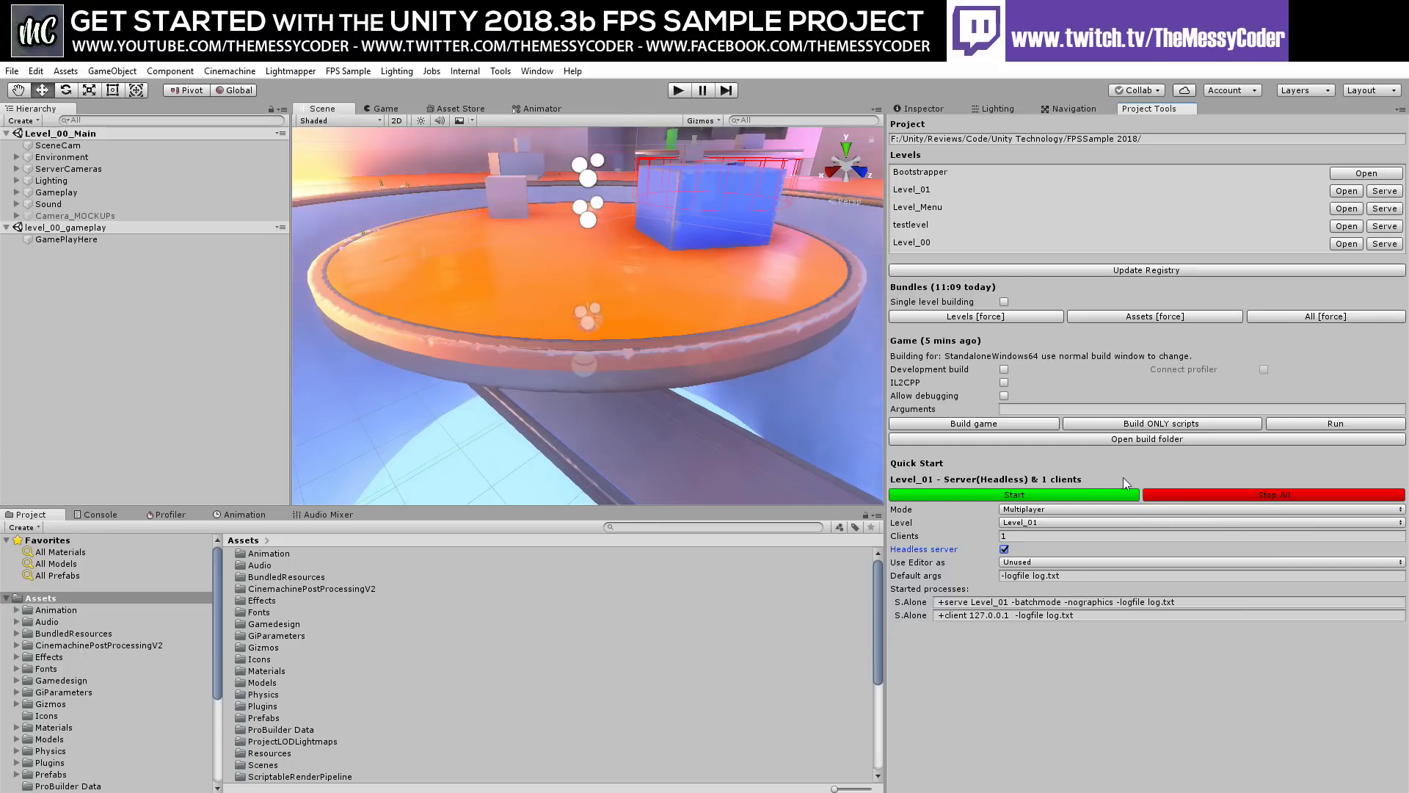
- From Project Tools, browse to Builds > StandaloneWindows64 > FPSSample_StandaloneWindows64_20181030.Dev.0 in Explorer
click(1114, 440)
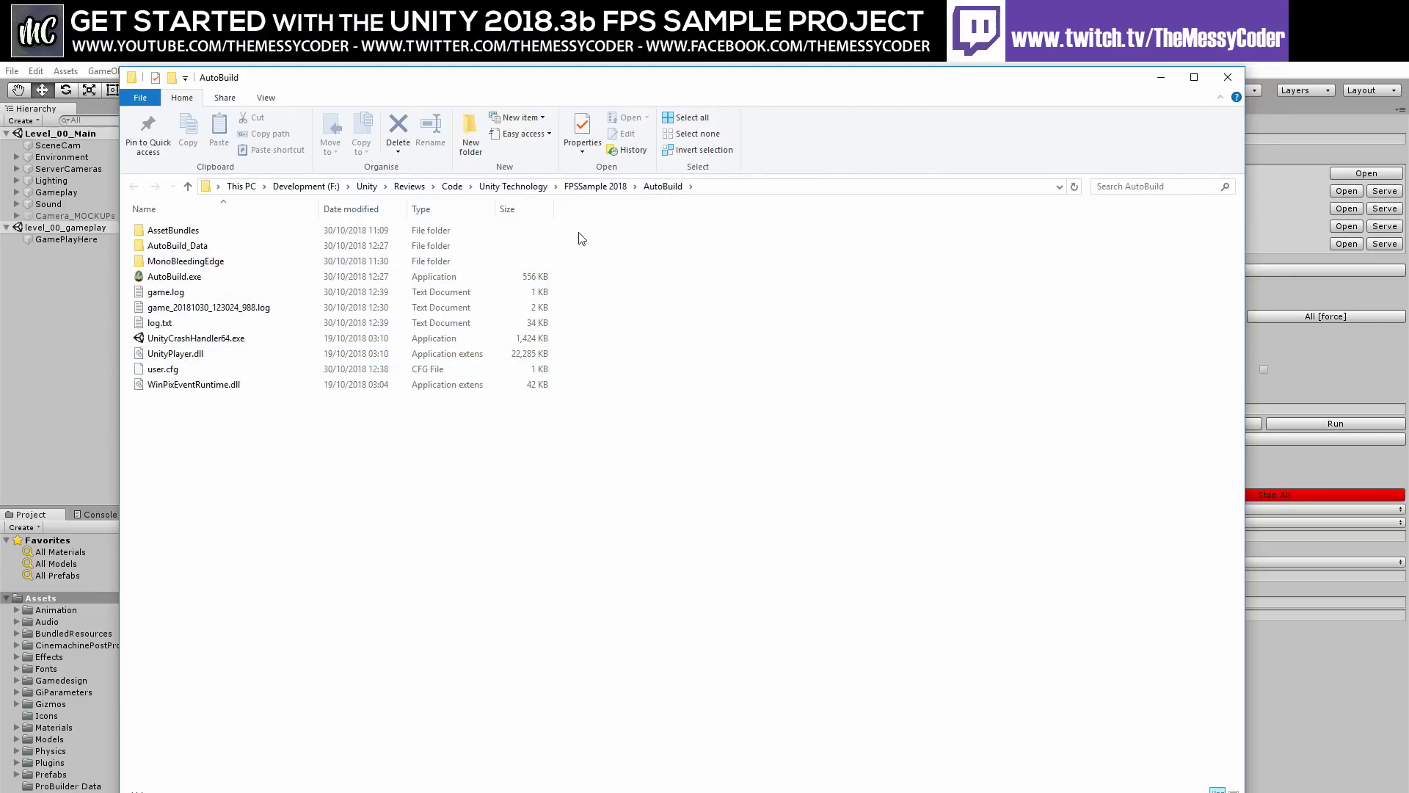
click(595, 186)
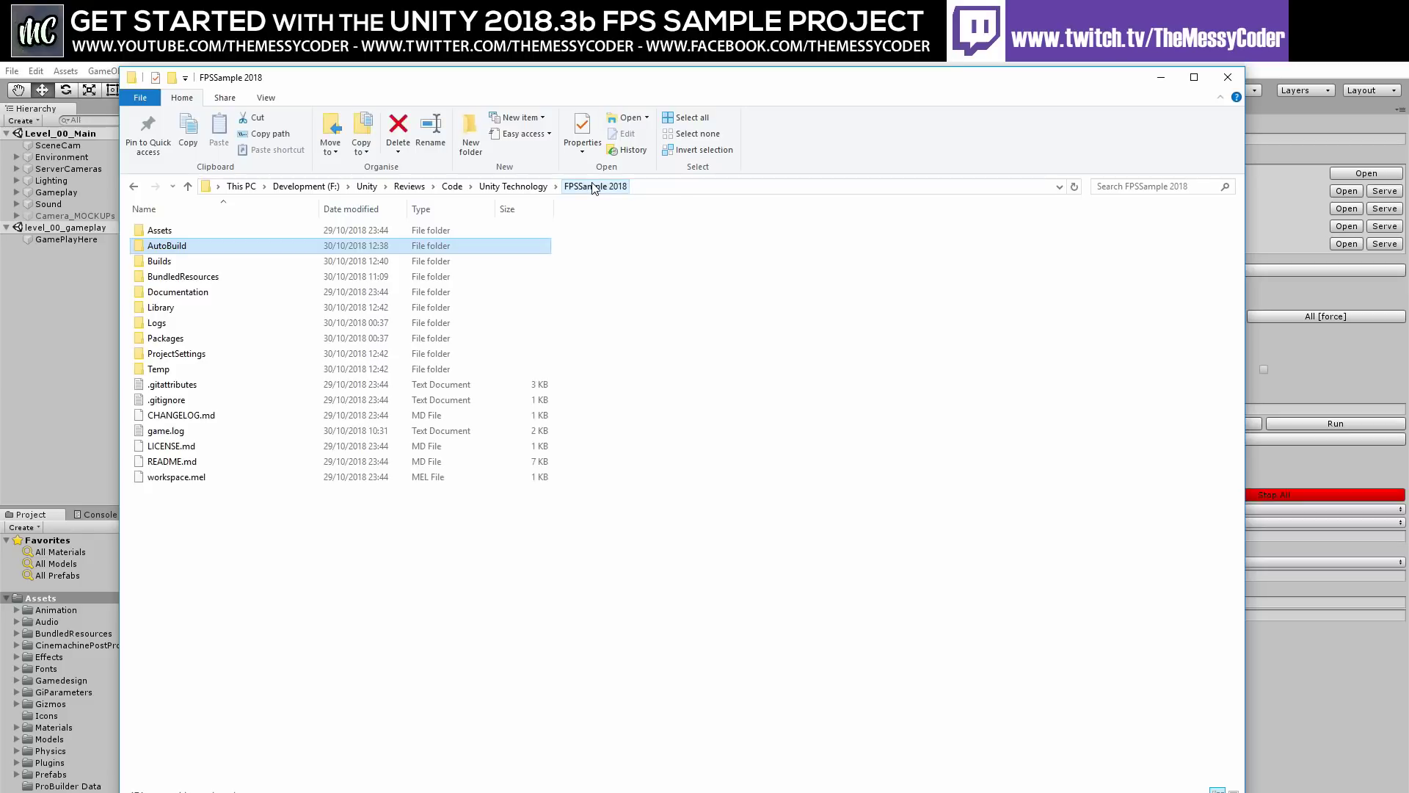
double_click(187, 262)
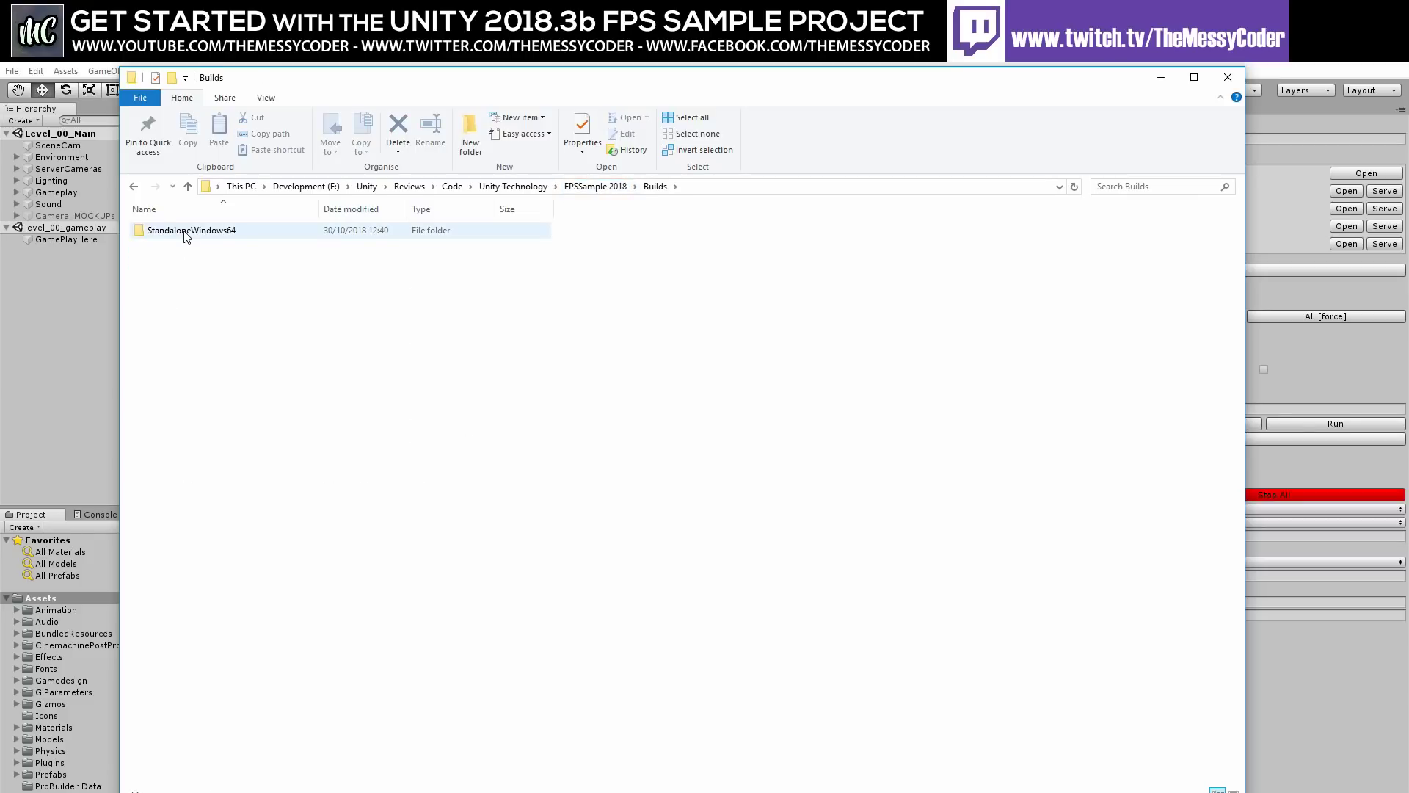
double_click(189, 232)
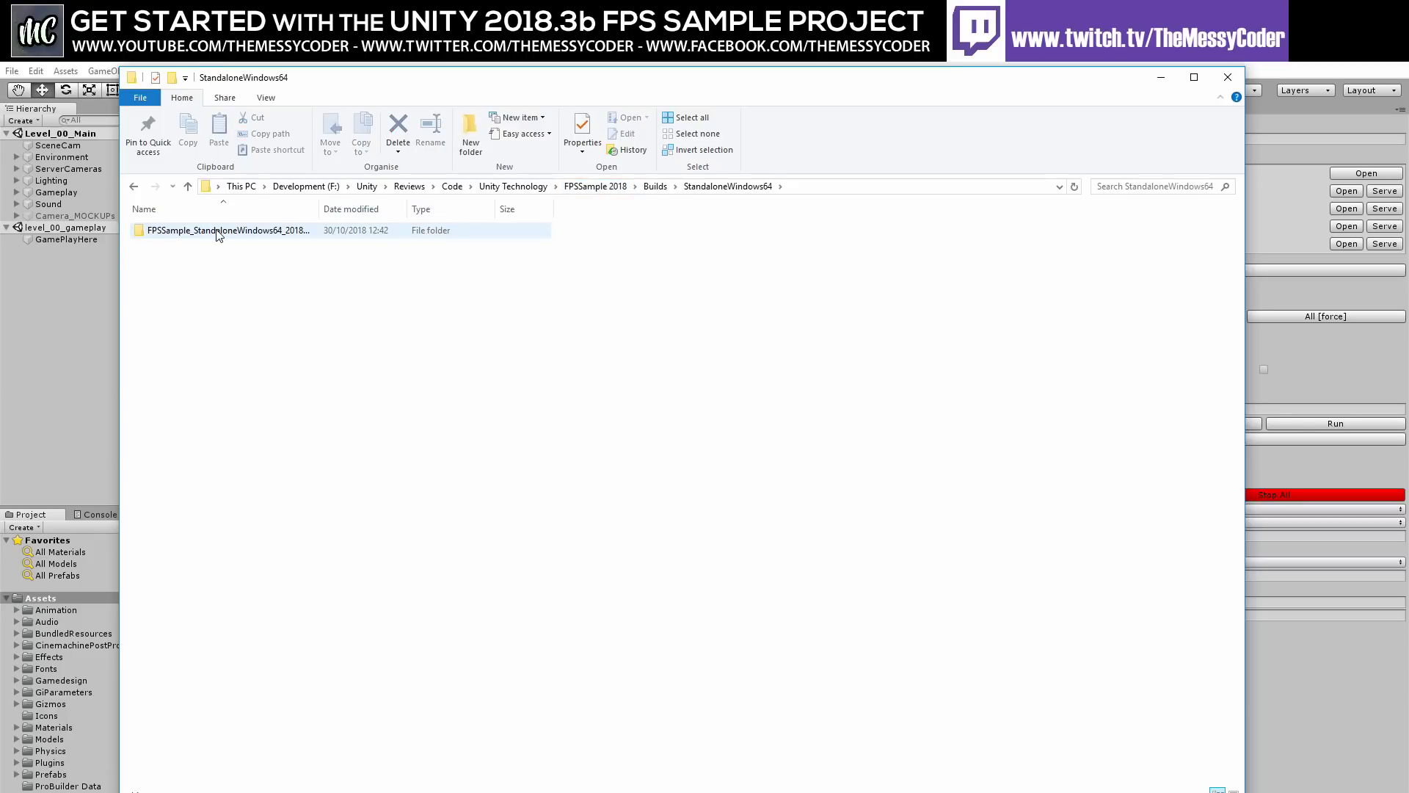
click(217, 232)
double_click(218, 232)
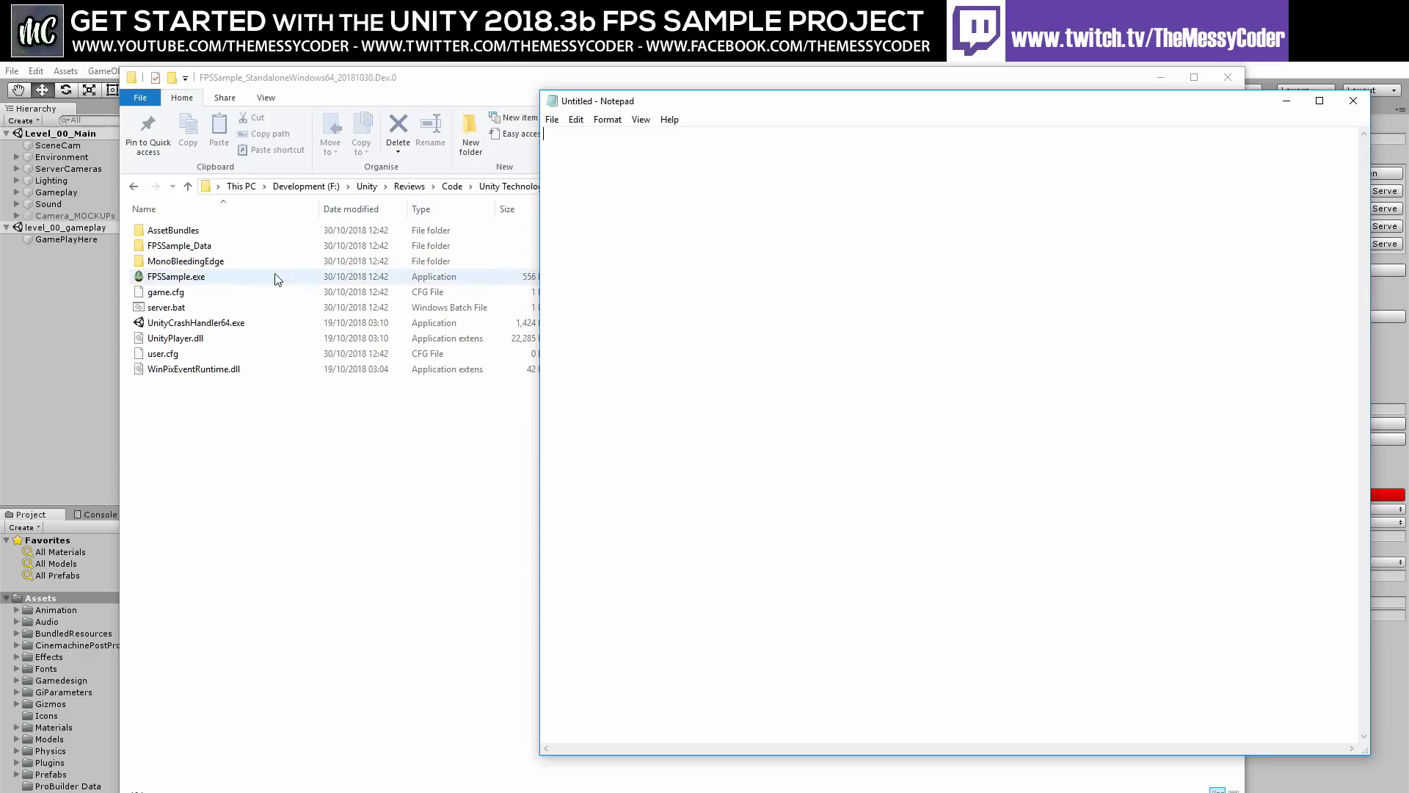
- Drag the build's game.cfg and user.cfg into Notepad to view them
drag(167, 292, 859, 274)
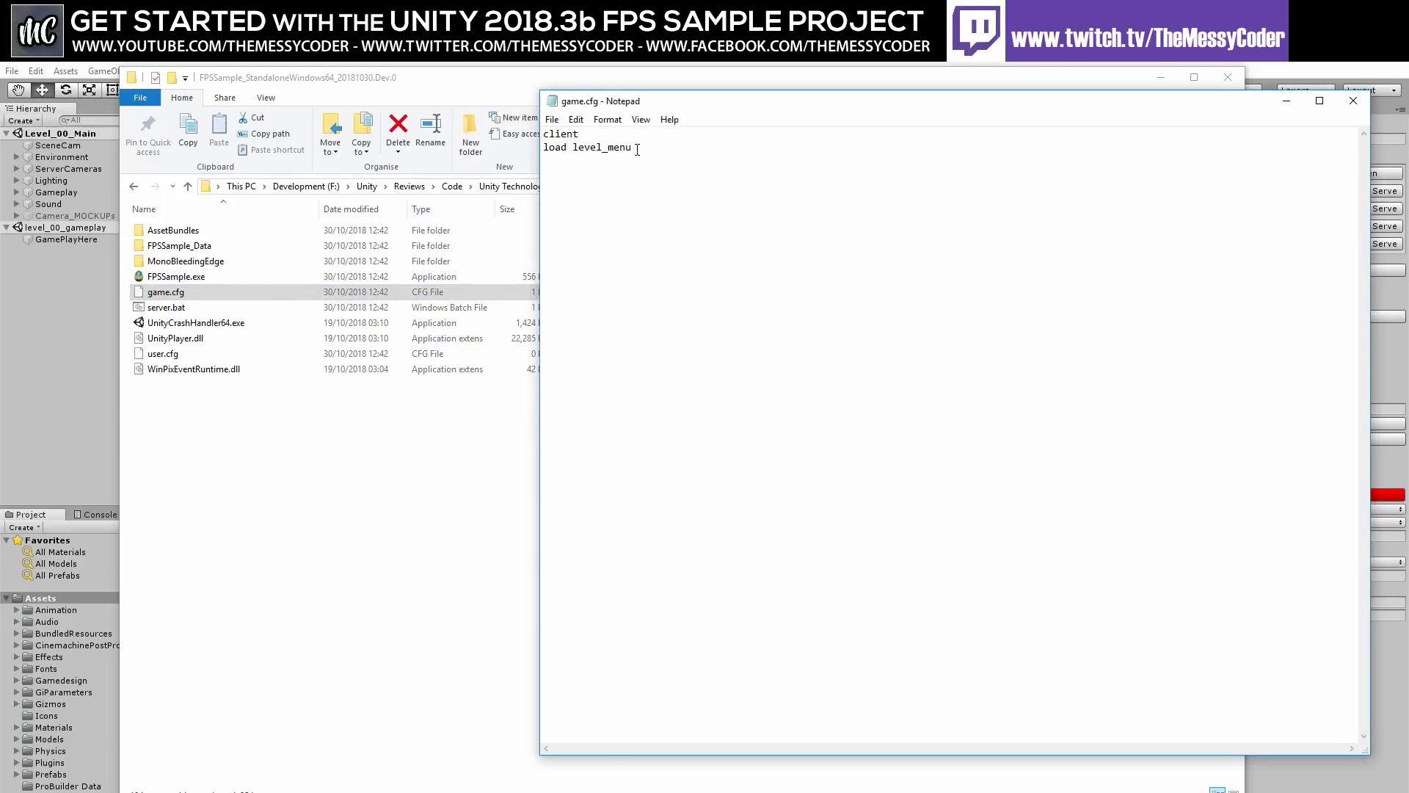
drag(163, 353, 776, 321)
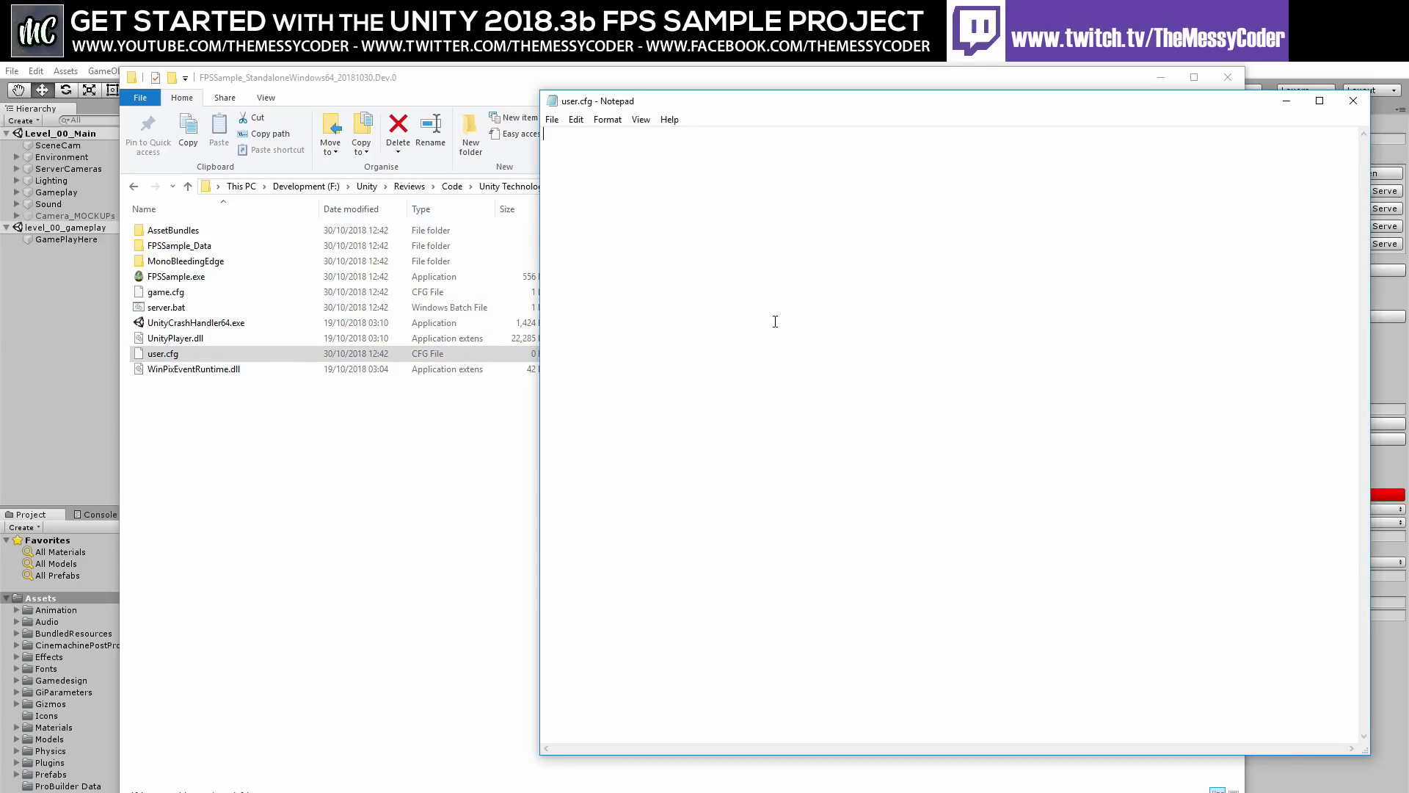
click(476, 508)
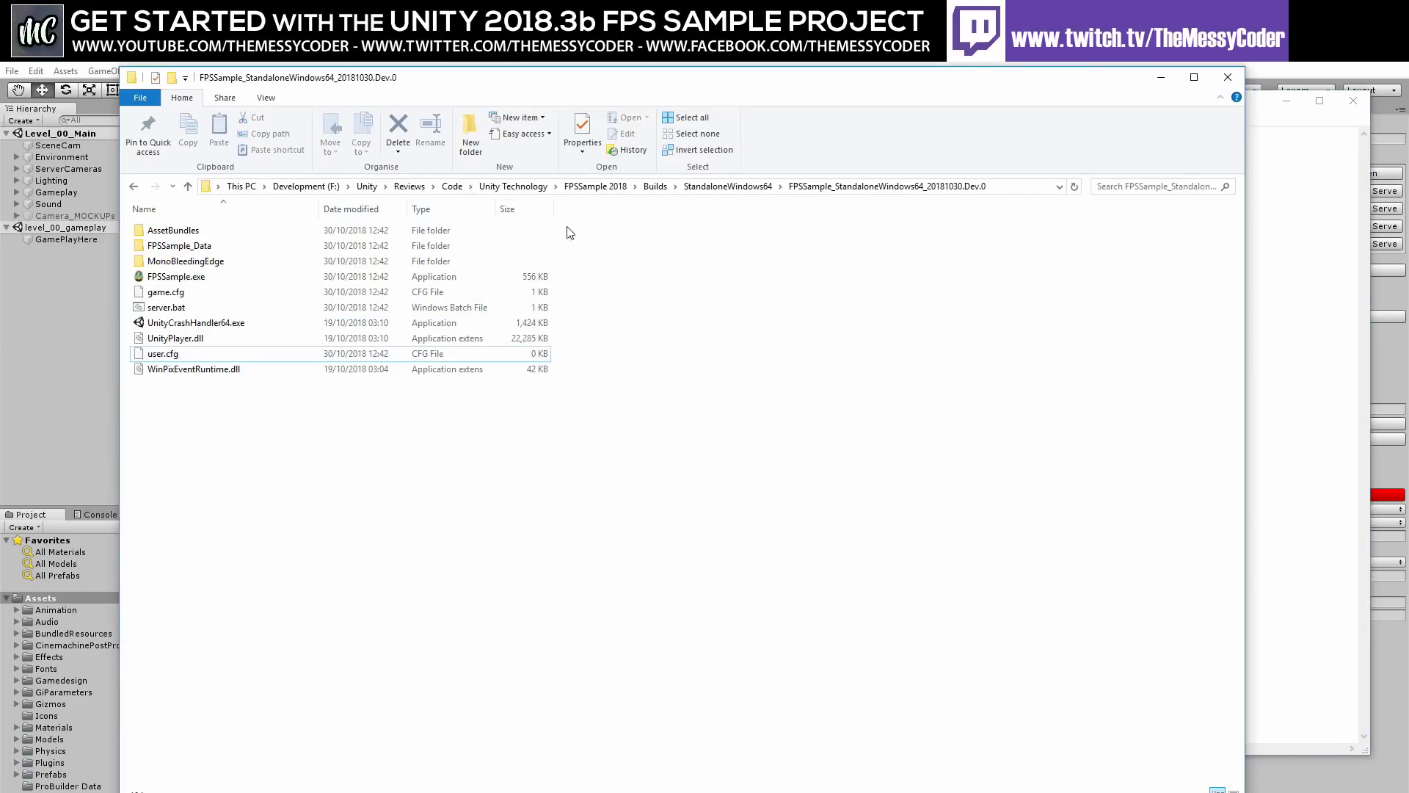
- Open the AutoBuild folder's user.cfg in Notepad for comparison
click(723, 187)
click(655, 187)
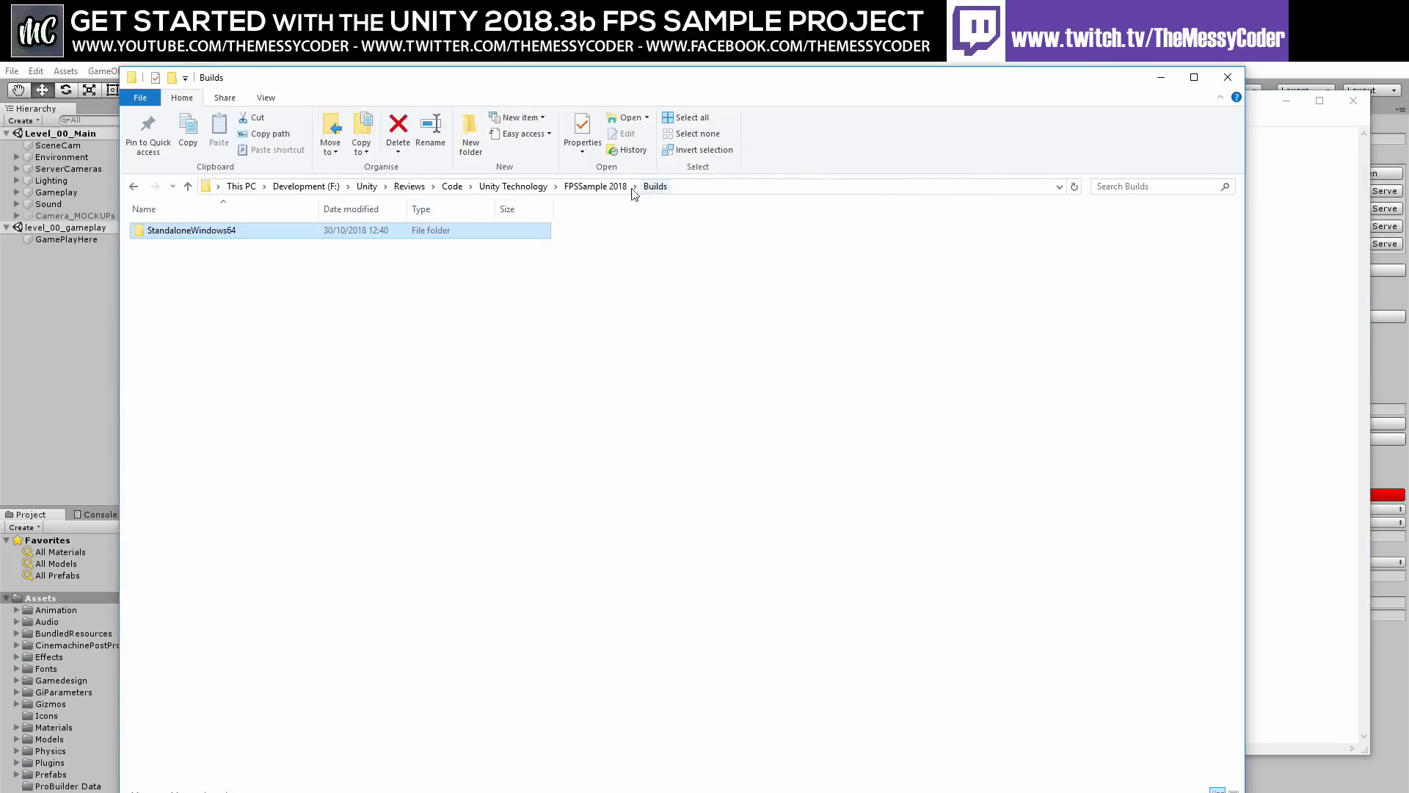
click(595, 186)
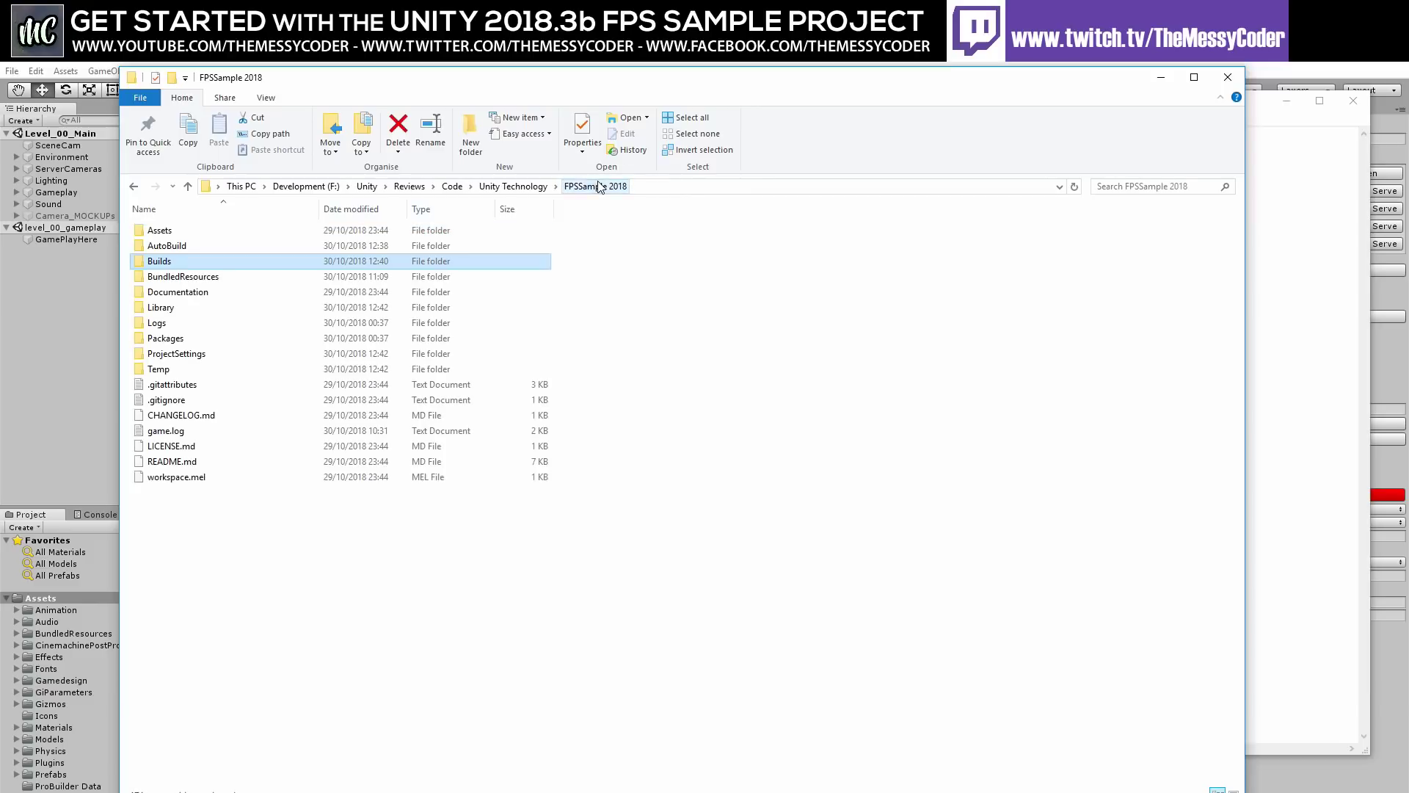
double_click(147, 247)
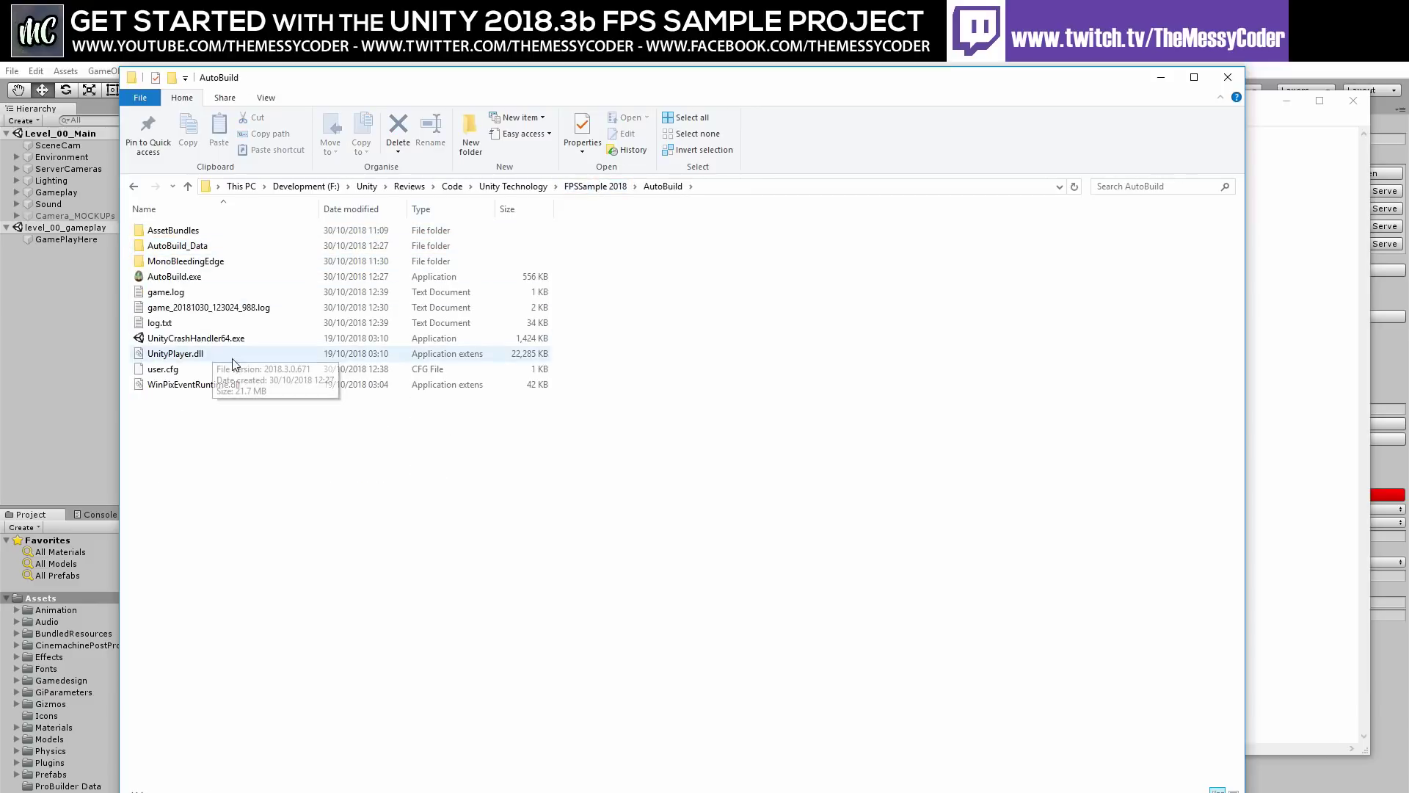
double_click(163, 370)
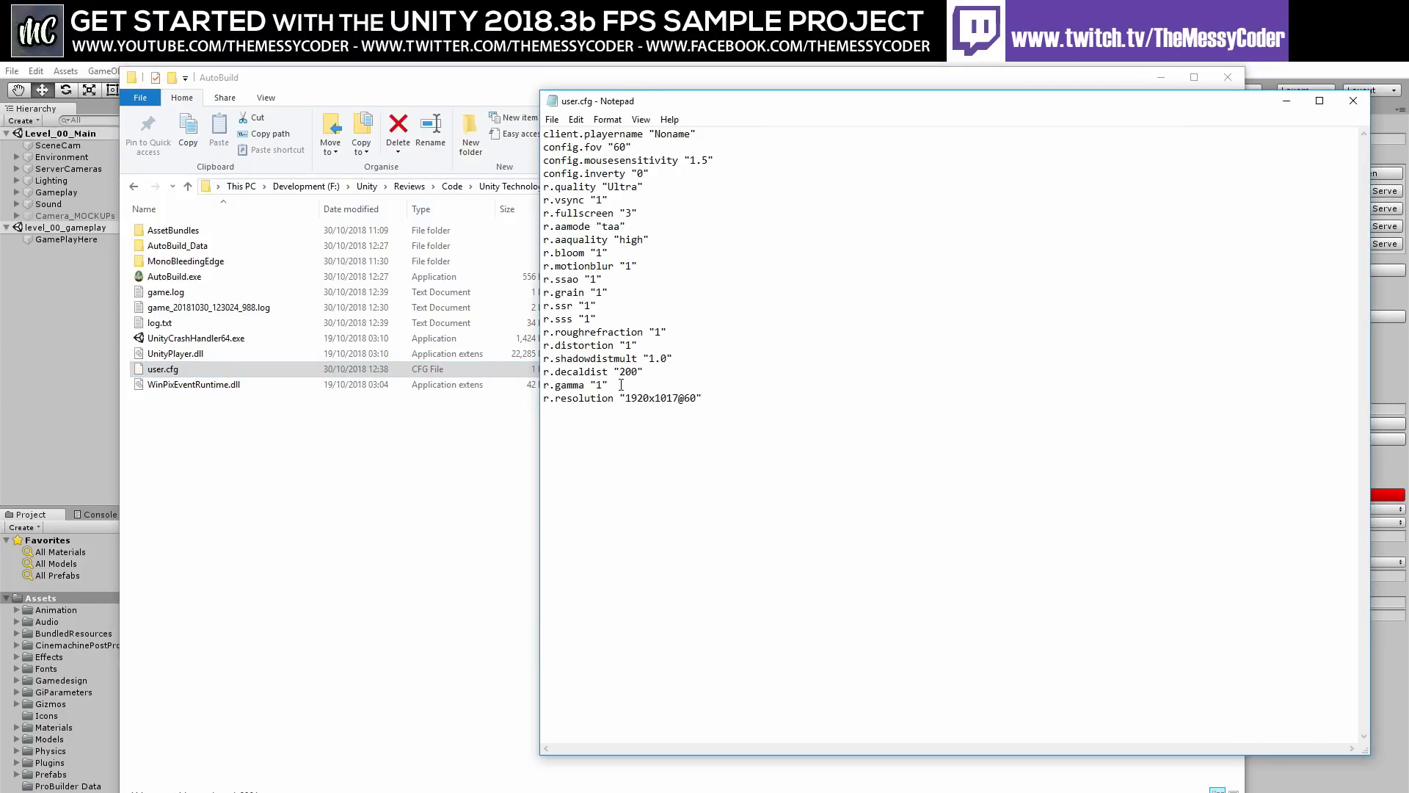
- Return to the dated build folder and open its user.cfg (r.quality "Ultra", r.resolution "1920x1017@60")
click(475, 444)
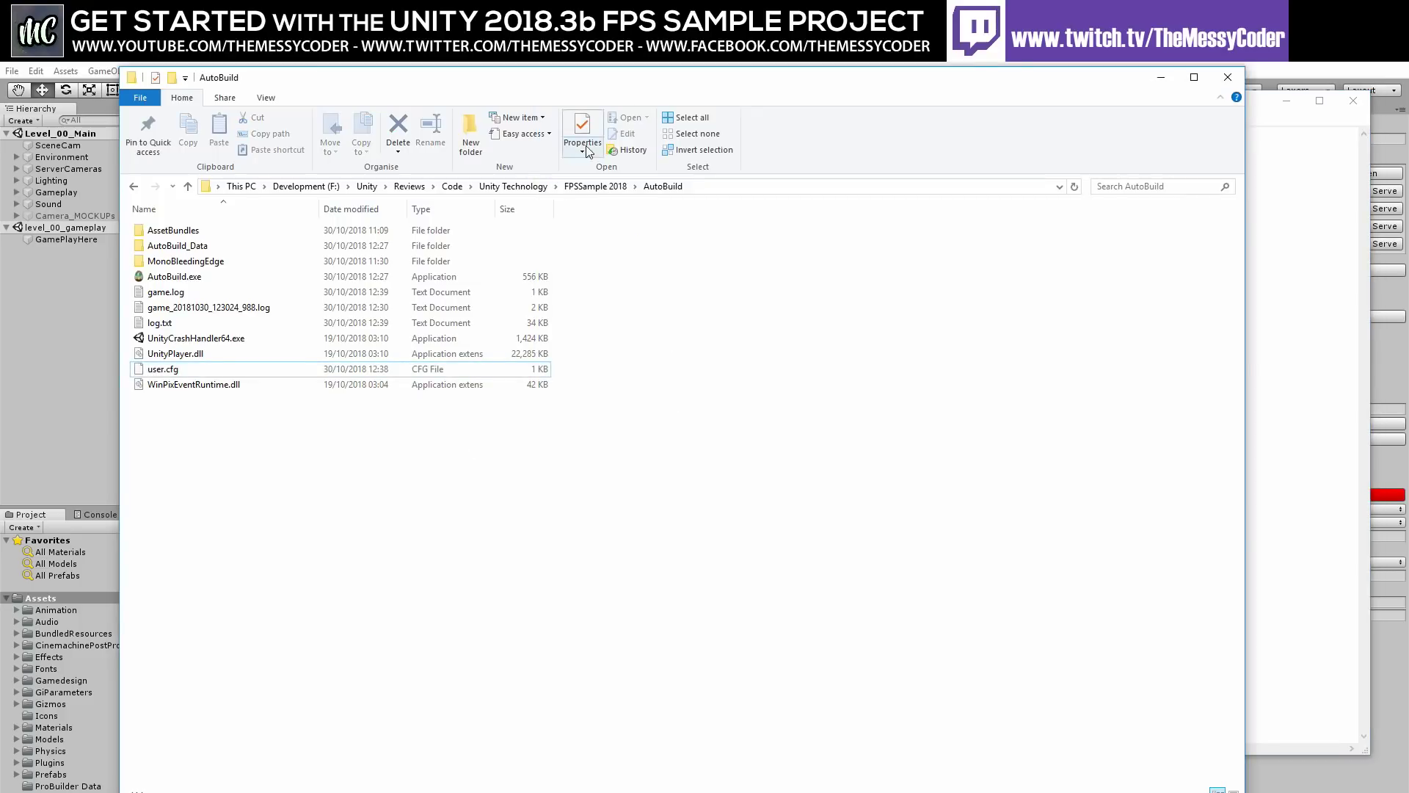
click(598, 186)
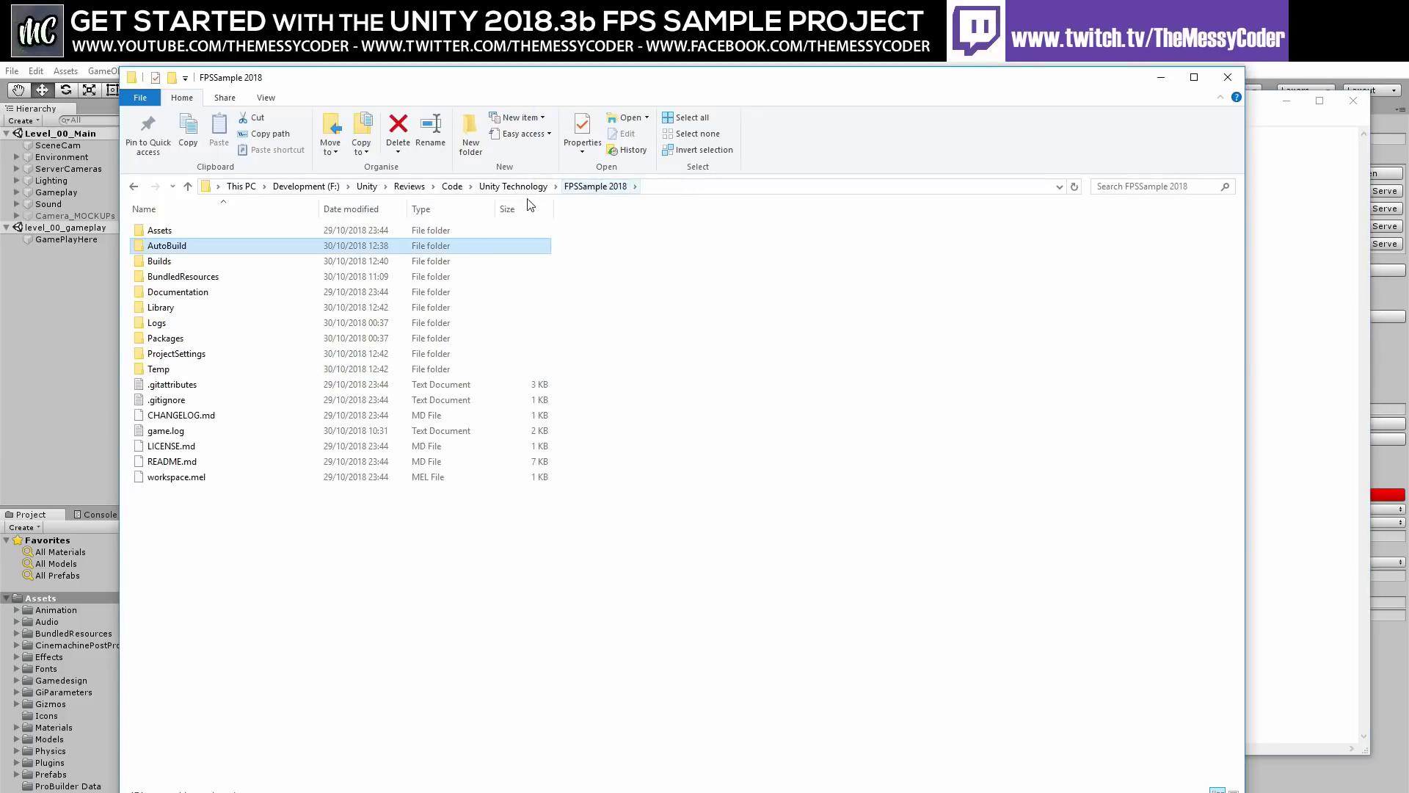
double_click(244, 257)
double_click(243, 236)
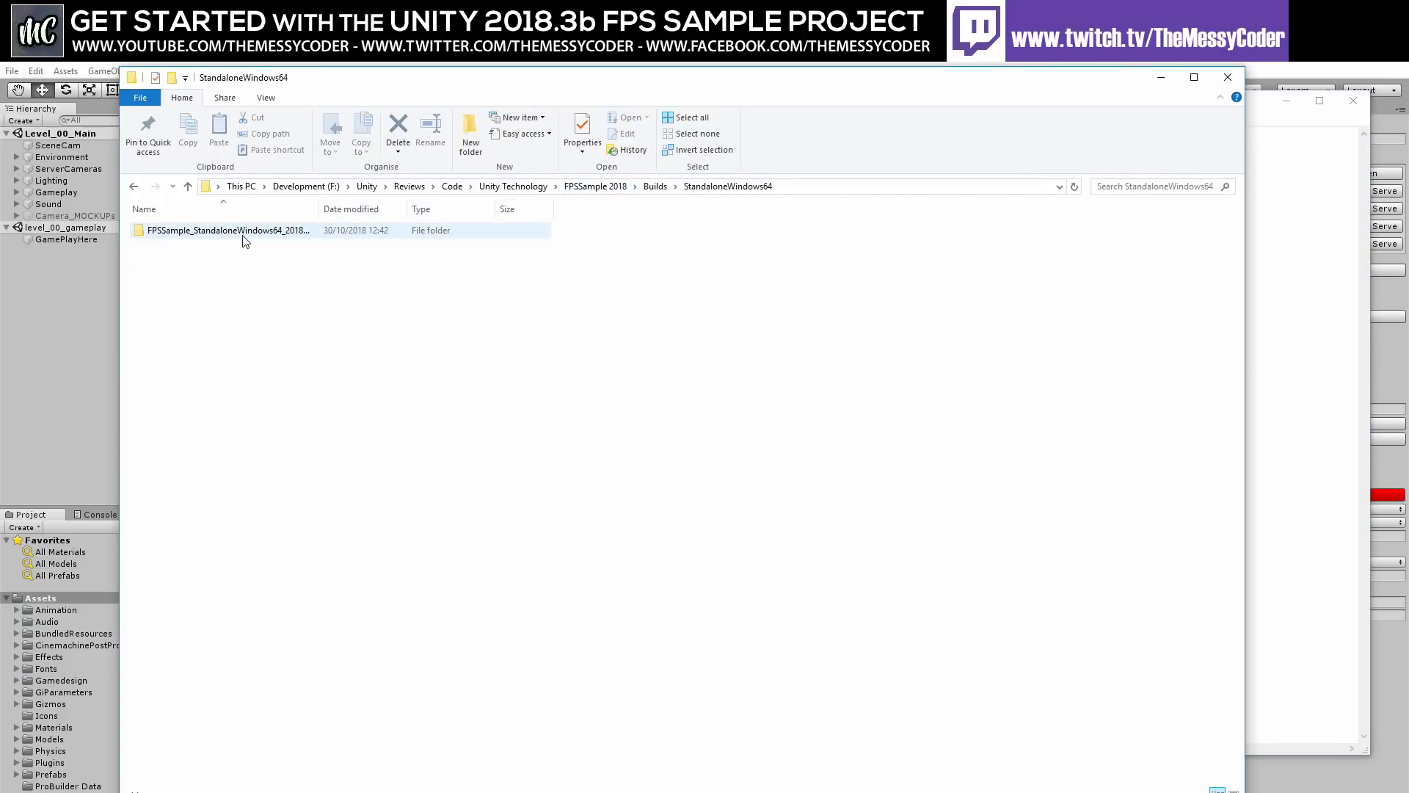
double_click(245, 236)
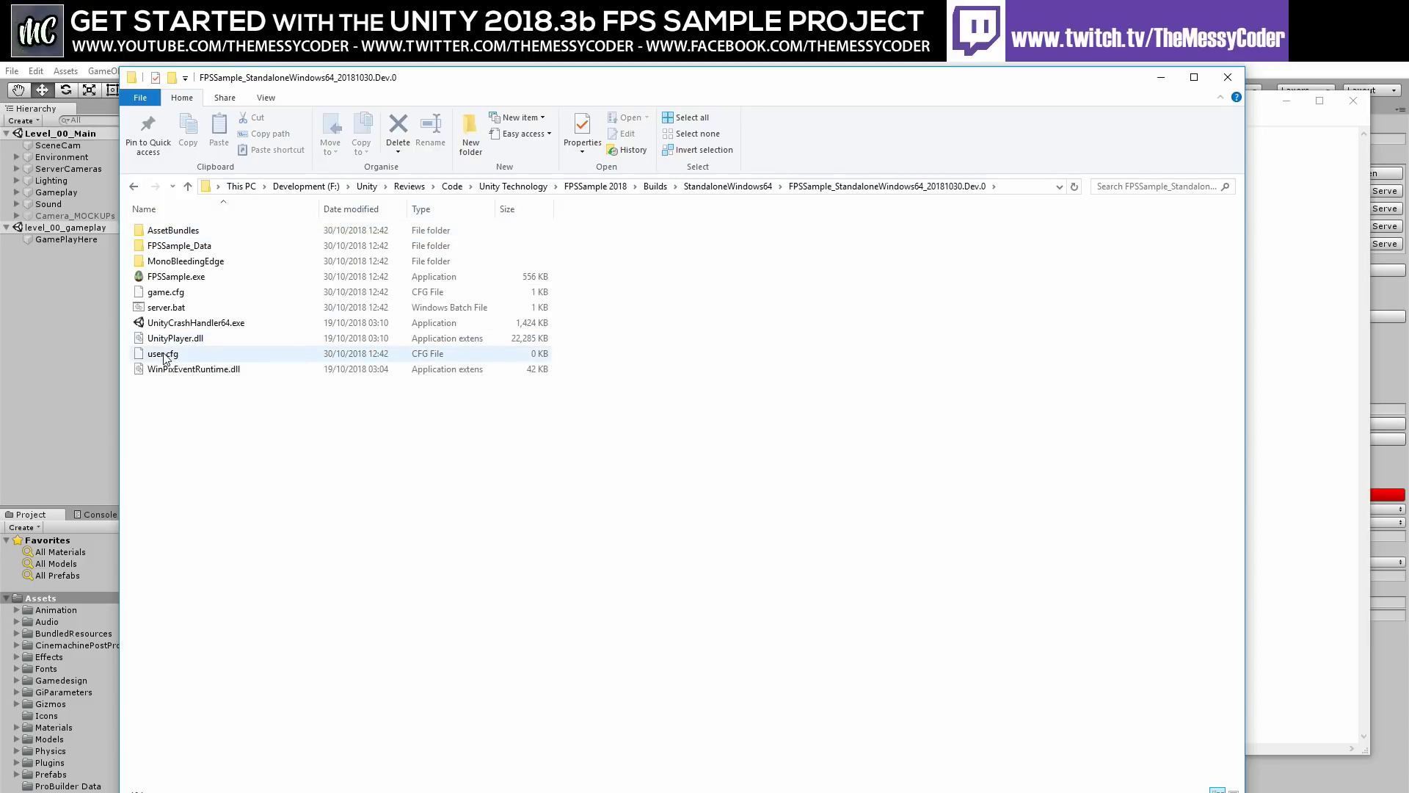
double_click(163, 354)
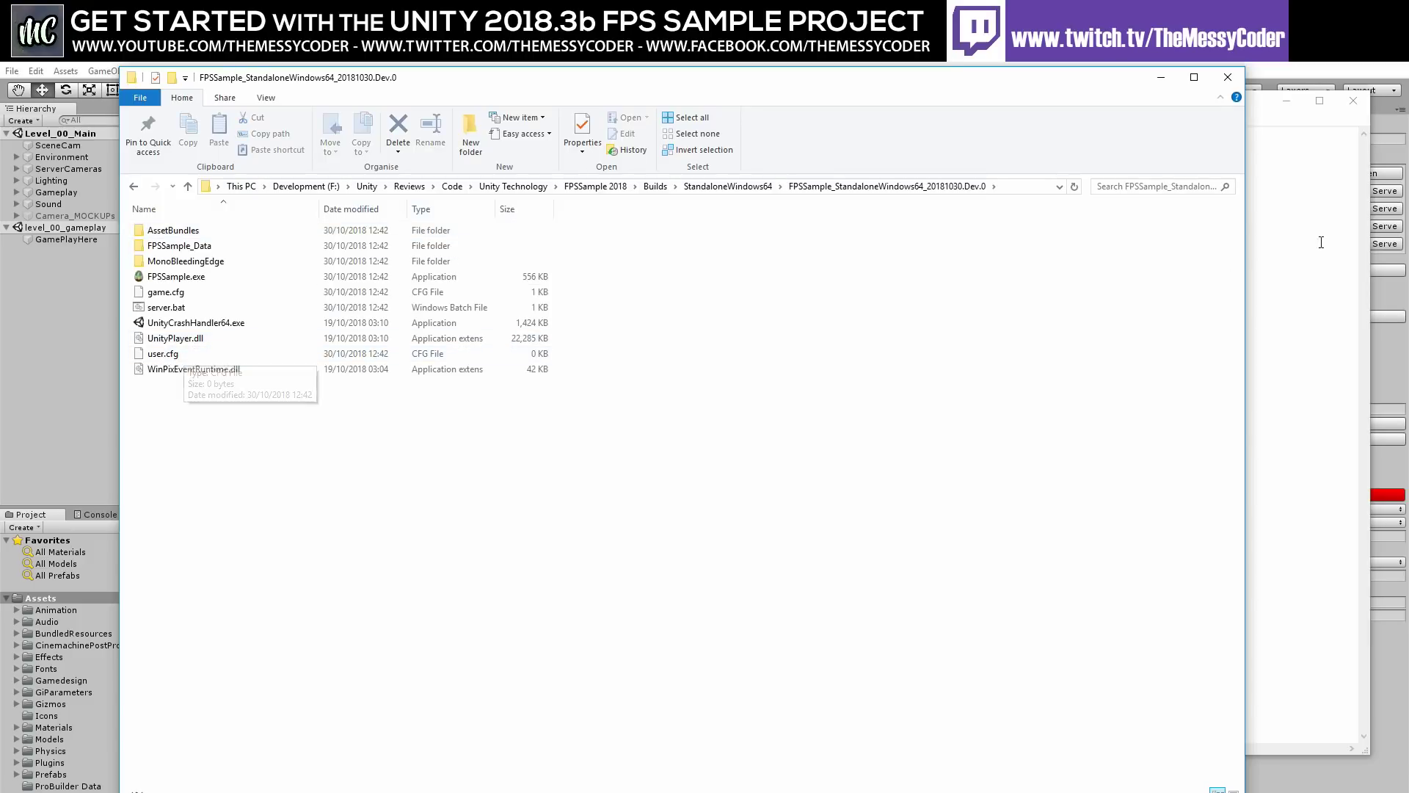
- Close Notepad, open CREATE GAME in FPSSample, and toggle windowed/fullscreen with Alt+Enter
click(1358, 102)
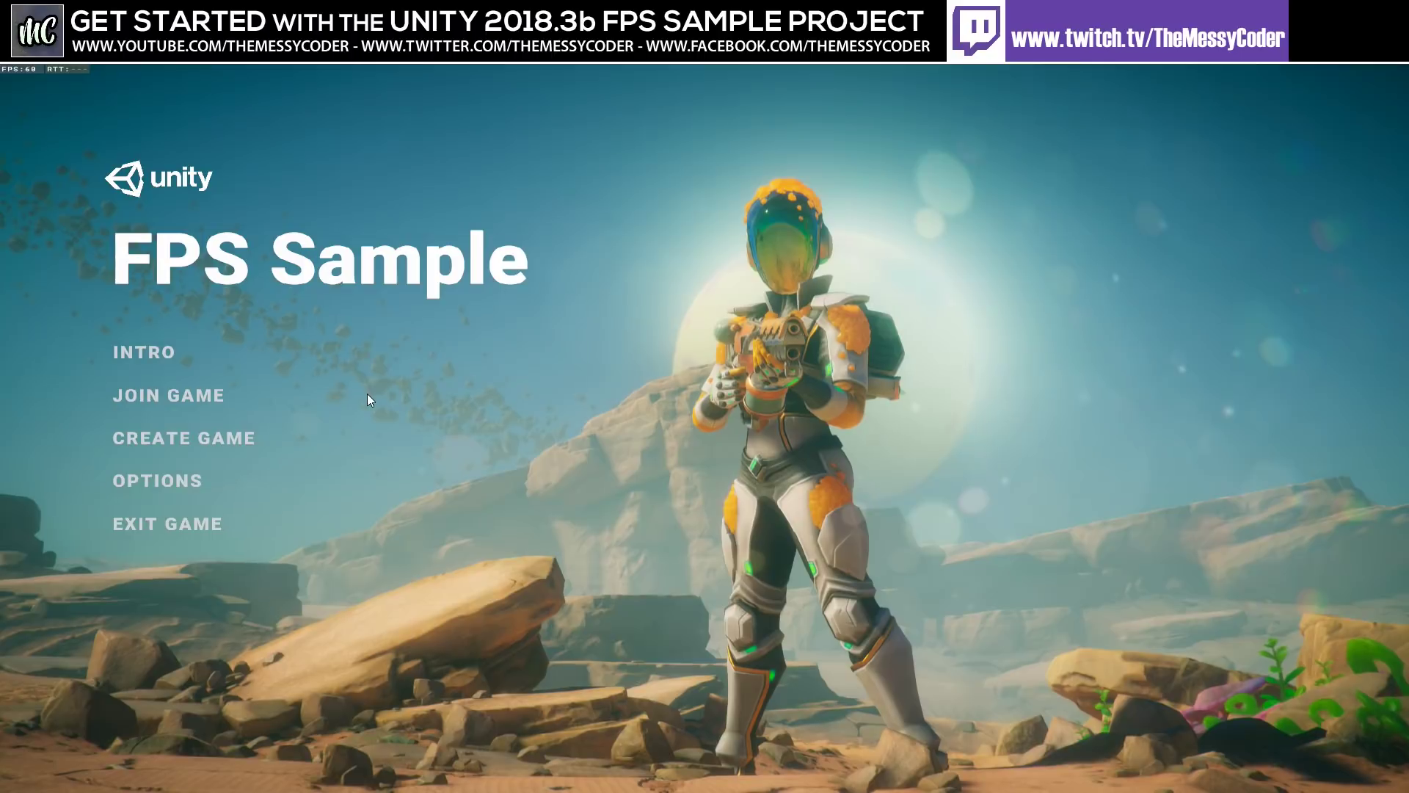
click(156, 441)
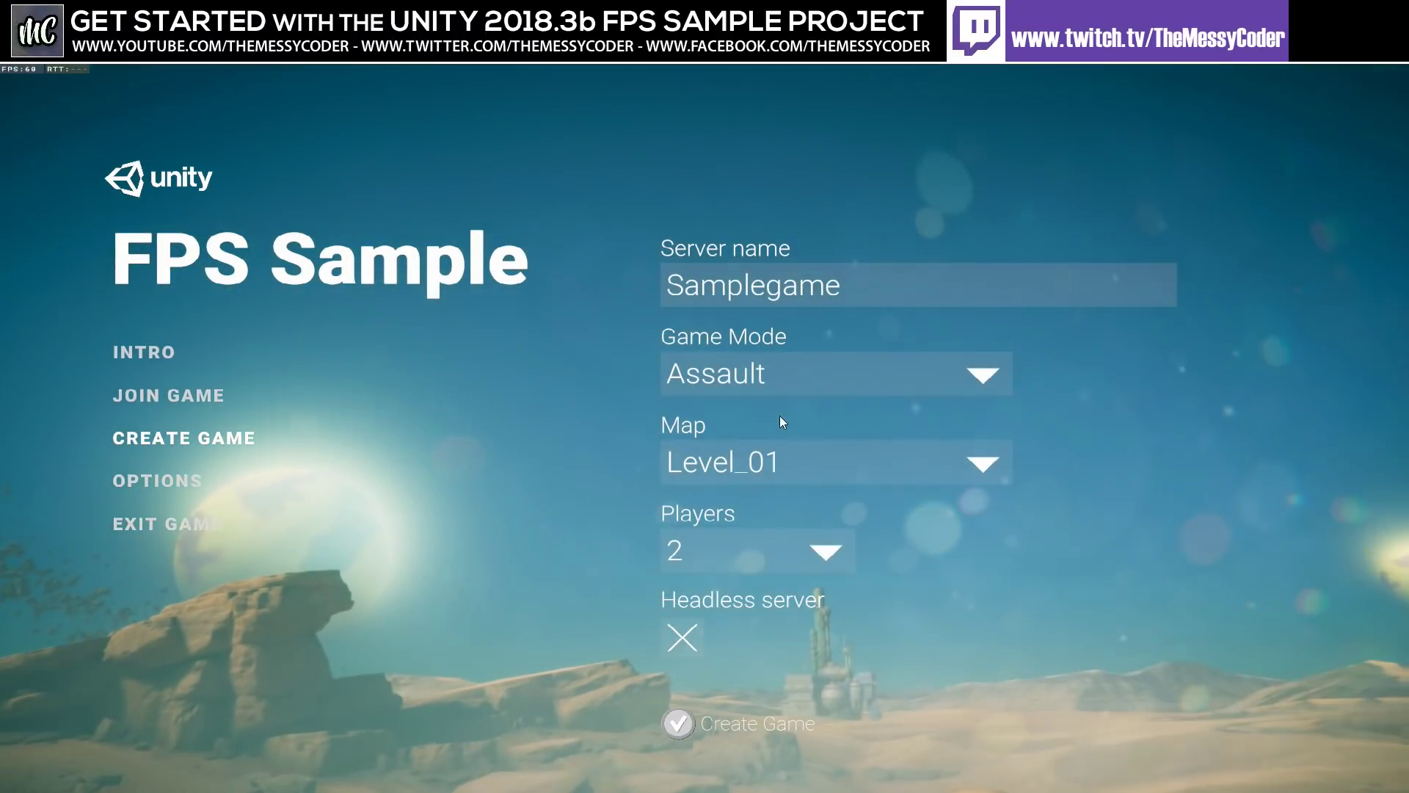
key(alt+Return)
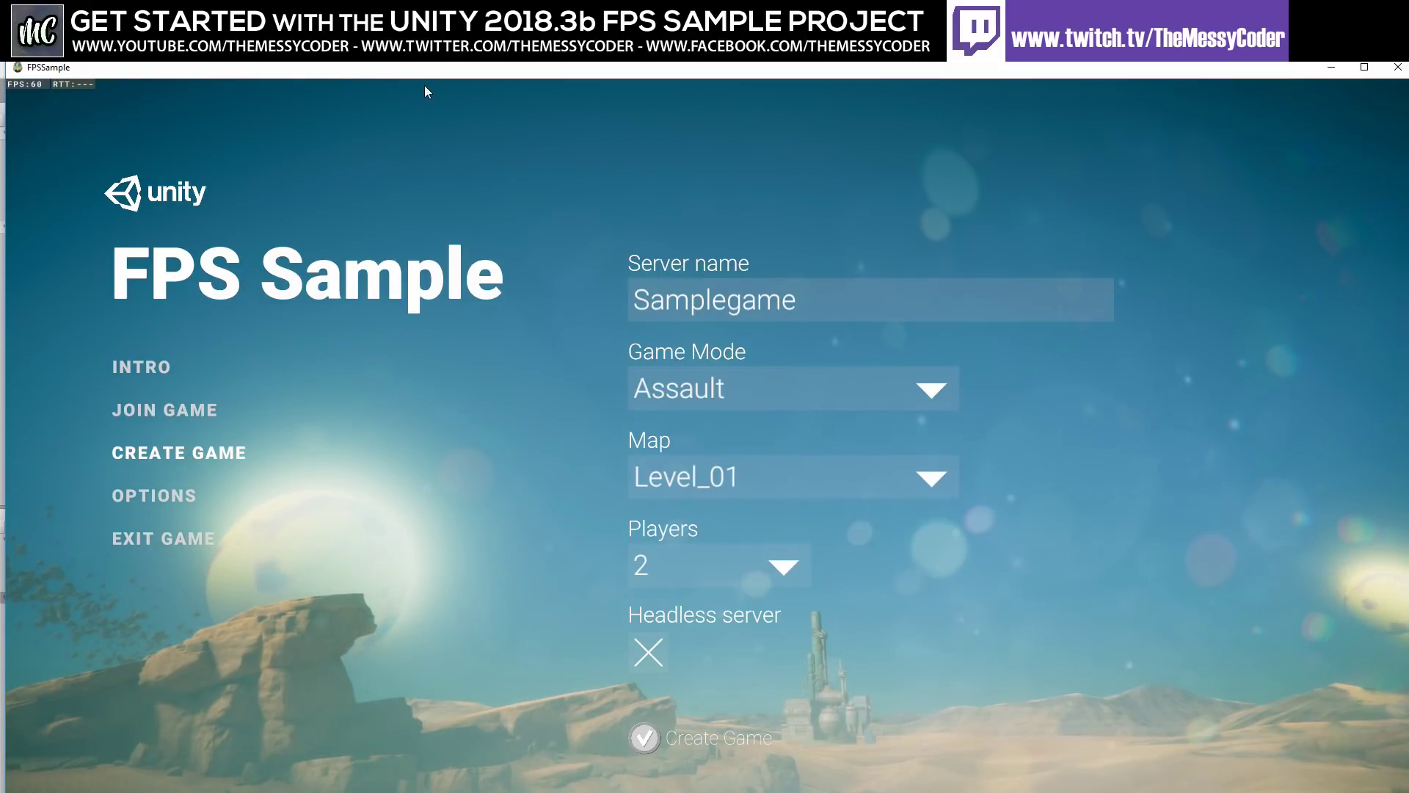
key(alt+Return)
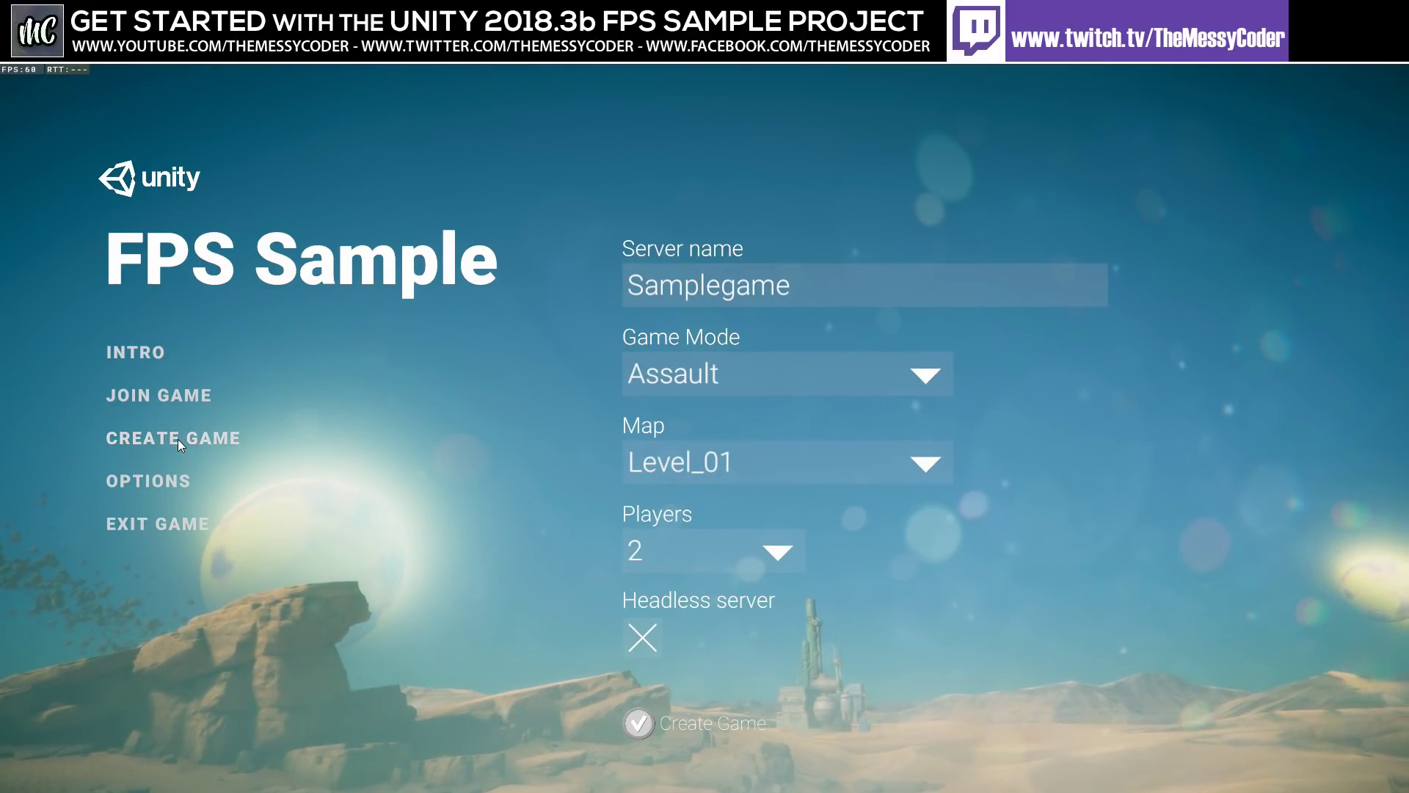
- Host game Samplegame in Assault mode on Level_01 for 2 players
click(169, 393)
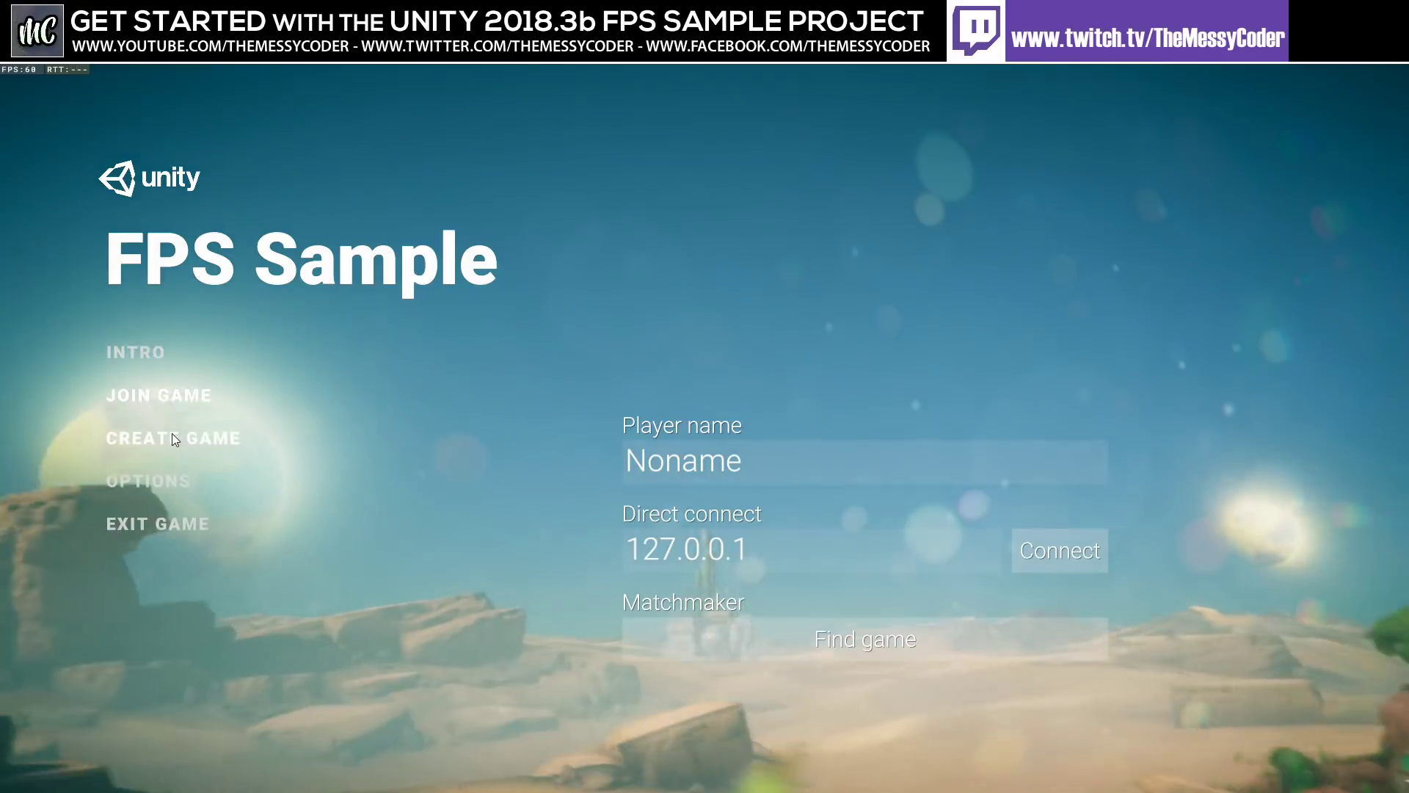
click(172, 435)
click(197, 396)
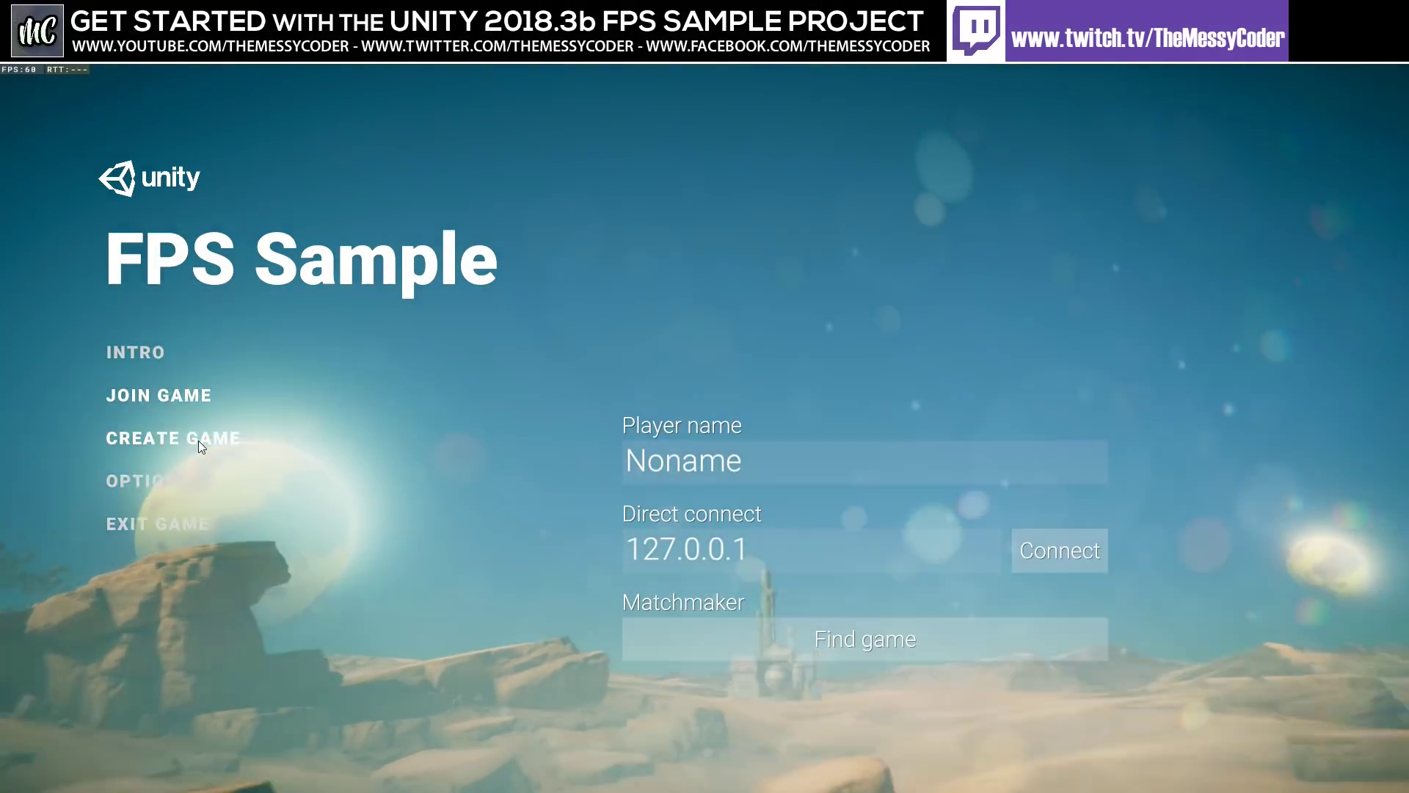
click(198, 441)
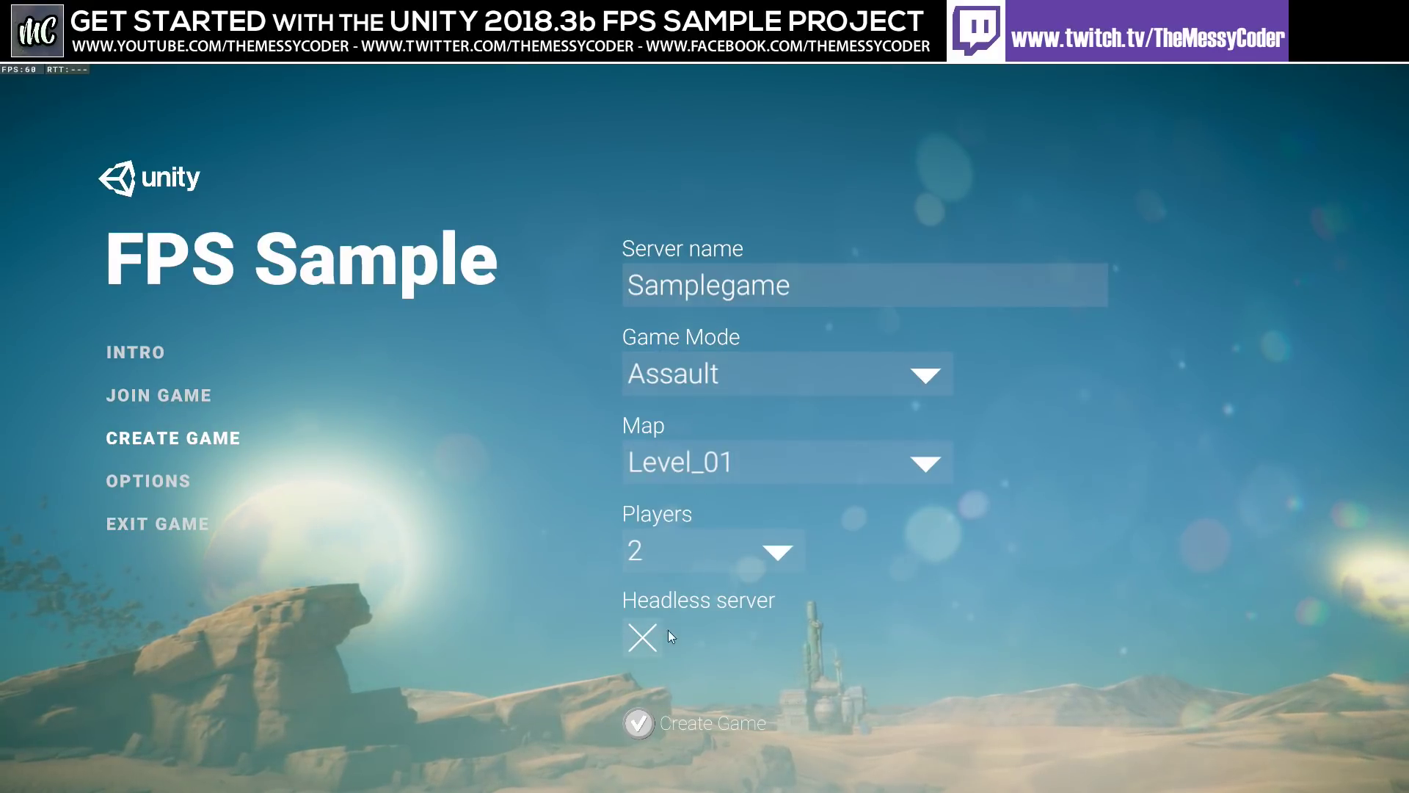
click(641, 728)
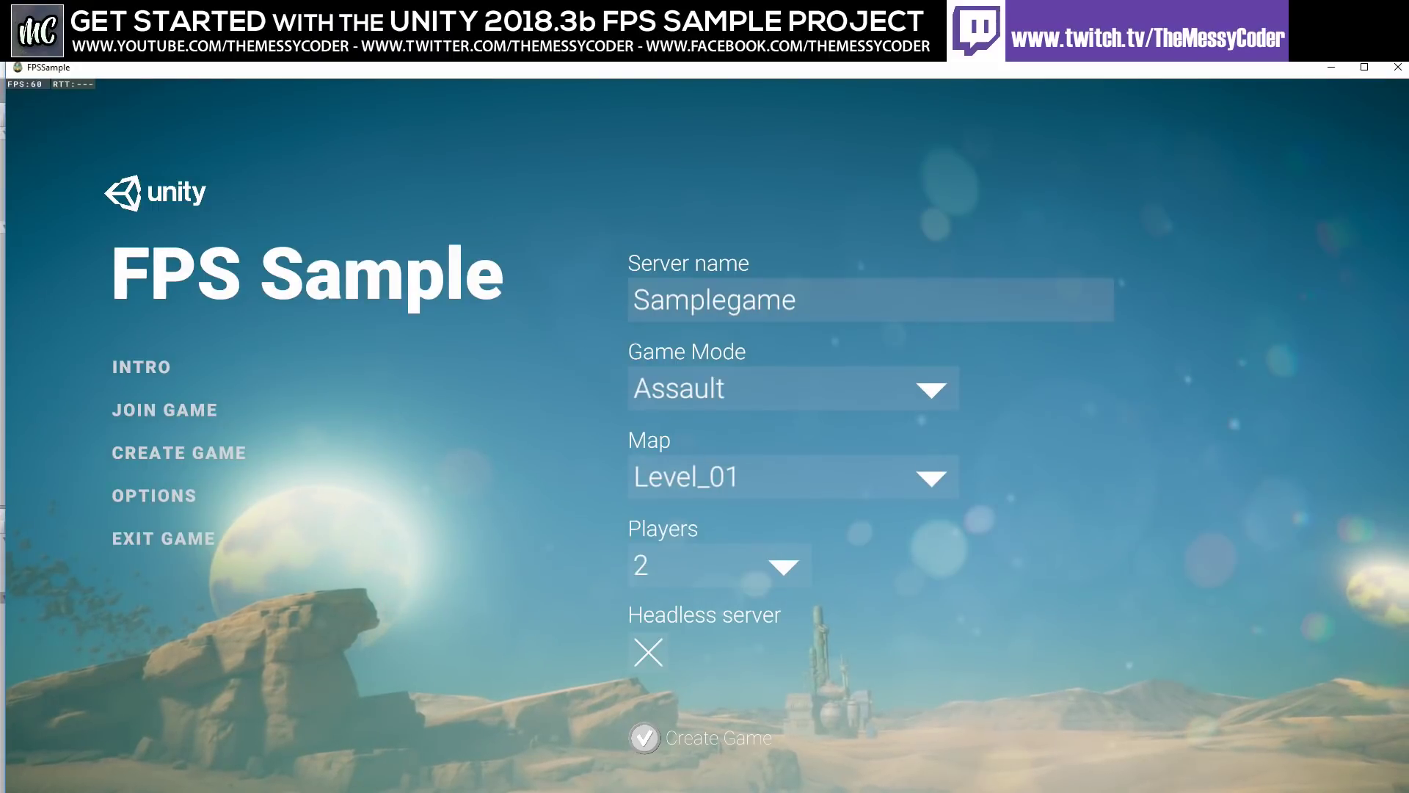
- Dismiss the firewall alert and walk through Level_01's corridors, pipes and machinery rooms
click(782, 570)
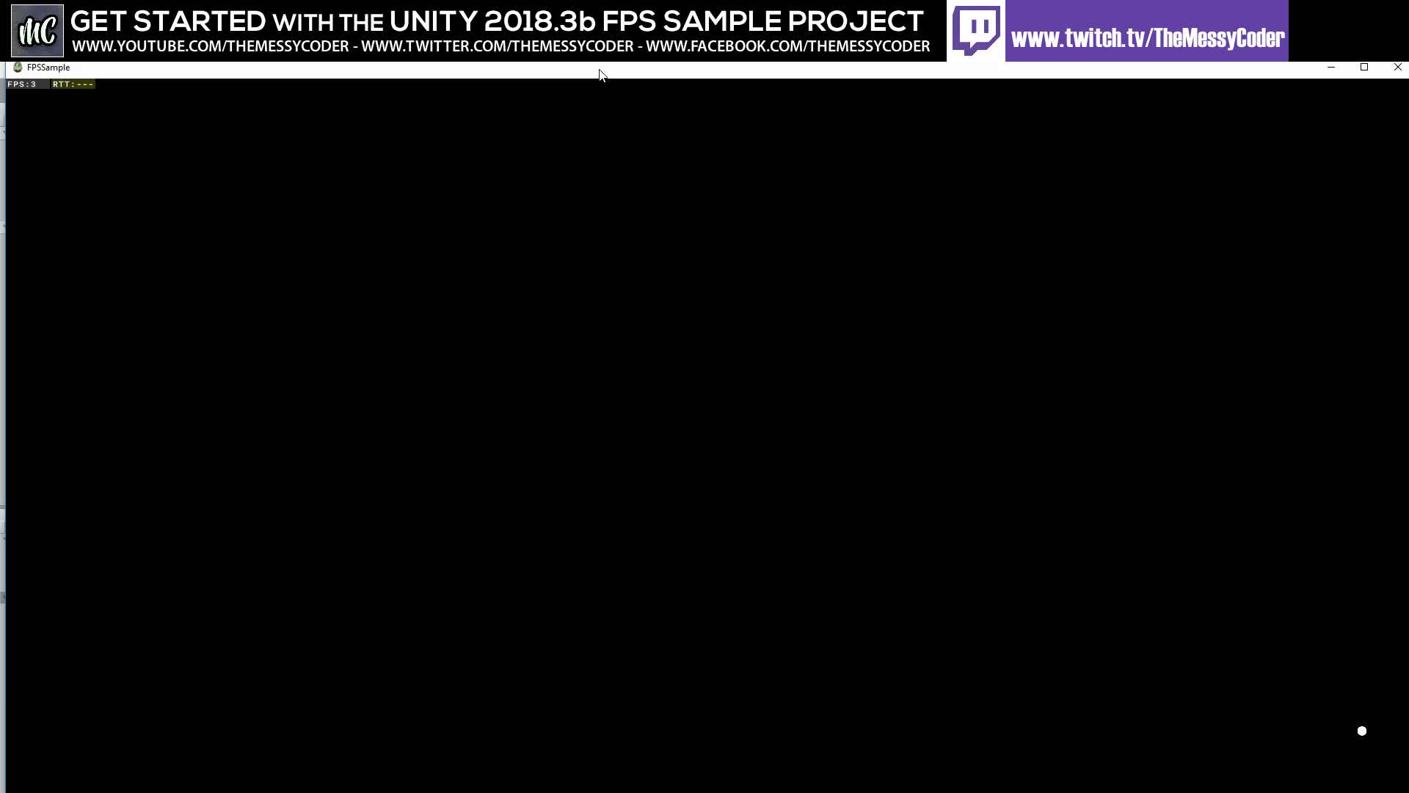
key(w)
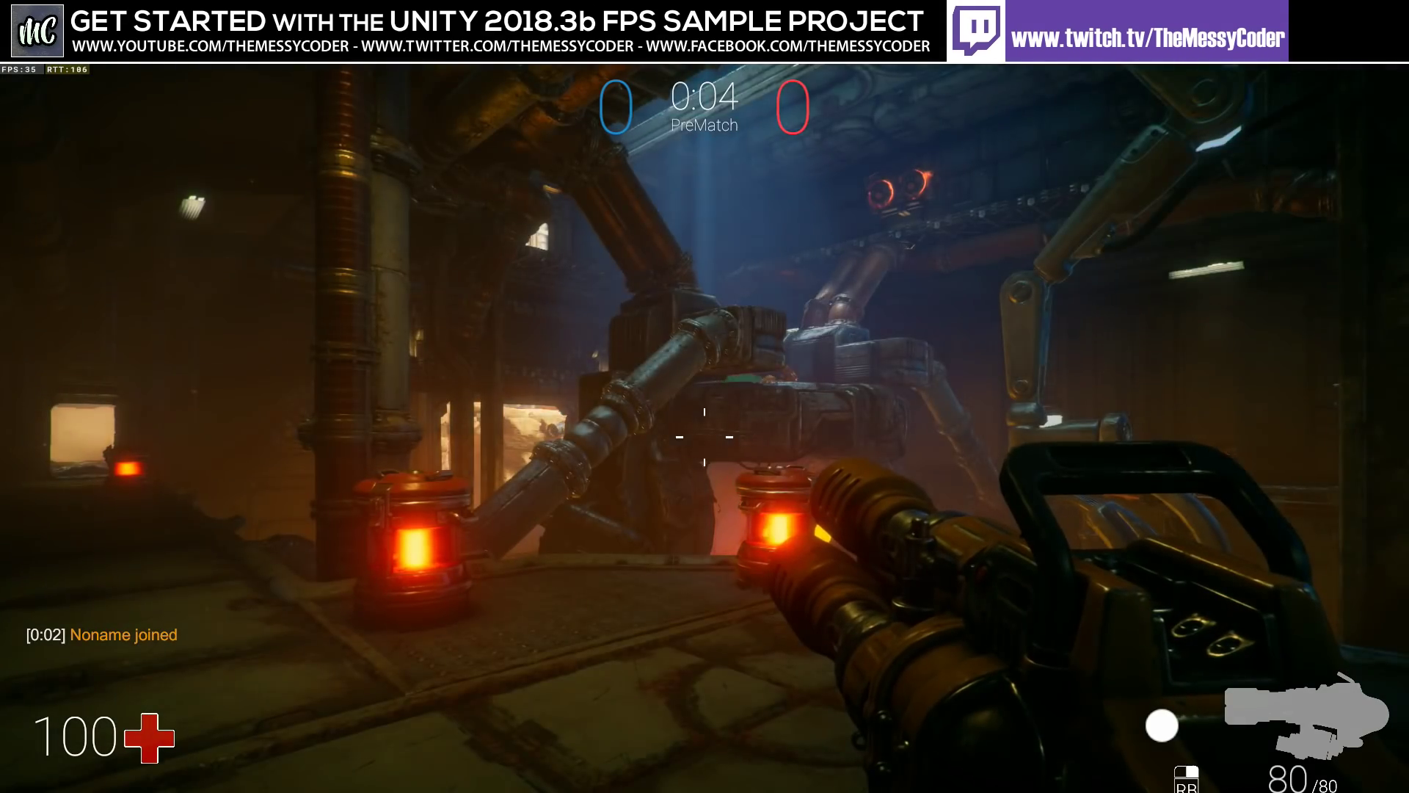
key(w)
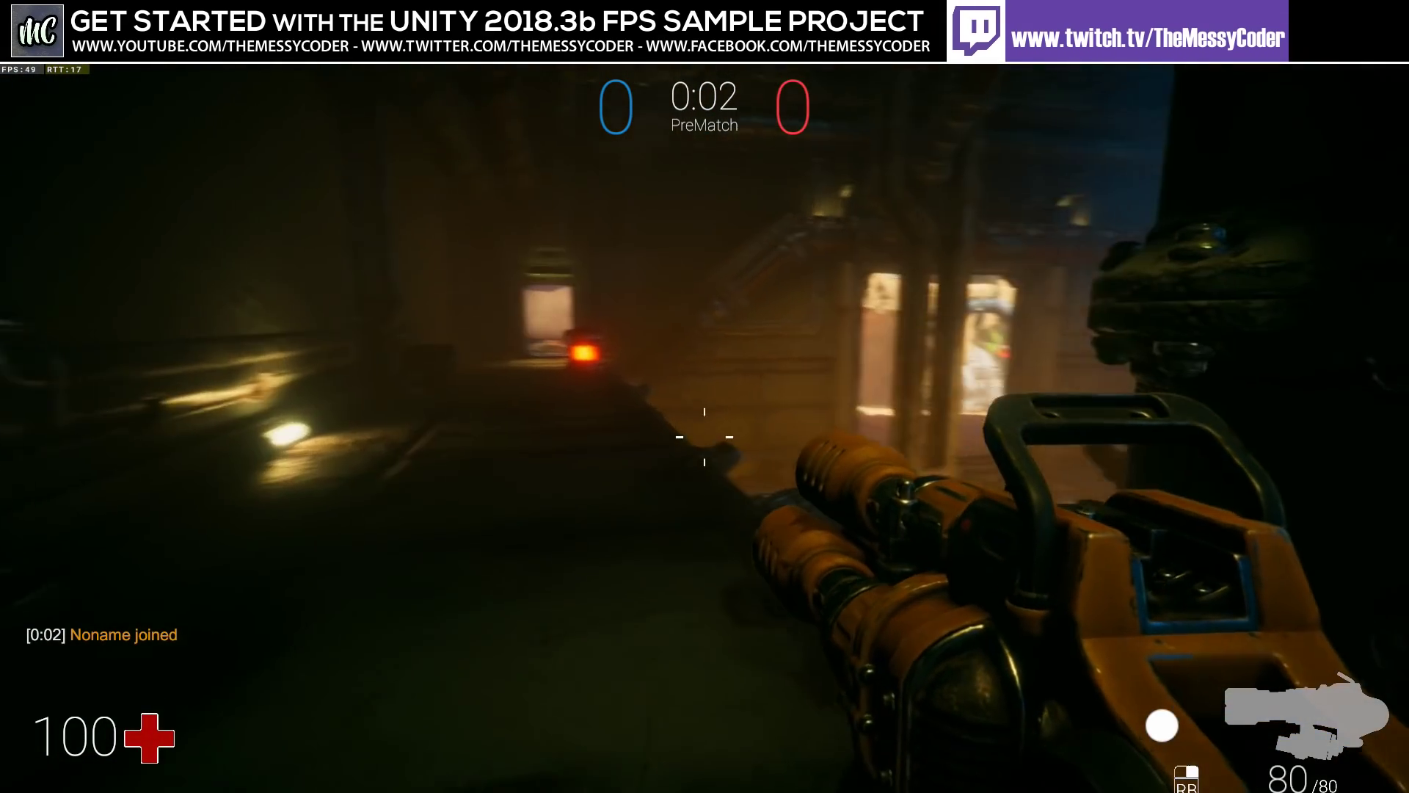
key(w)
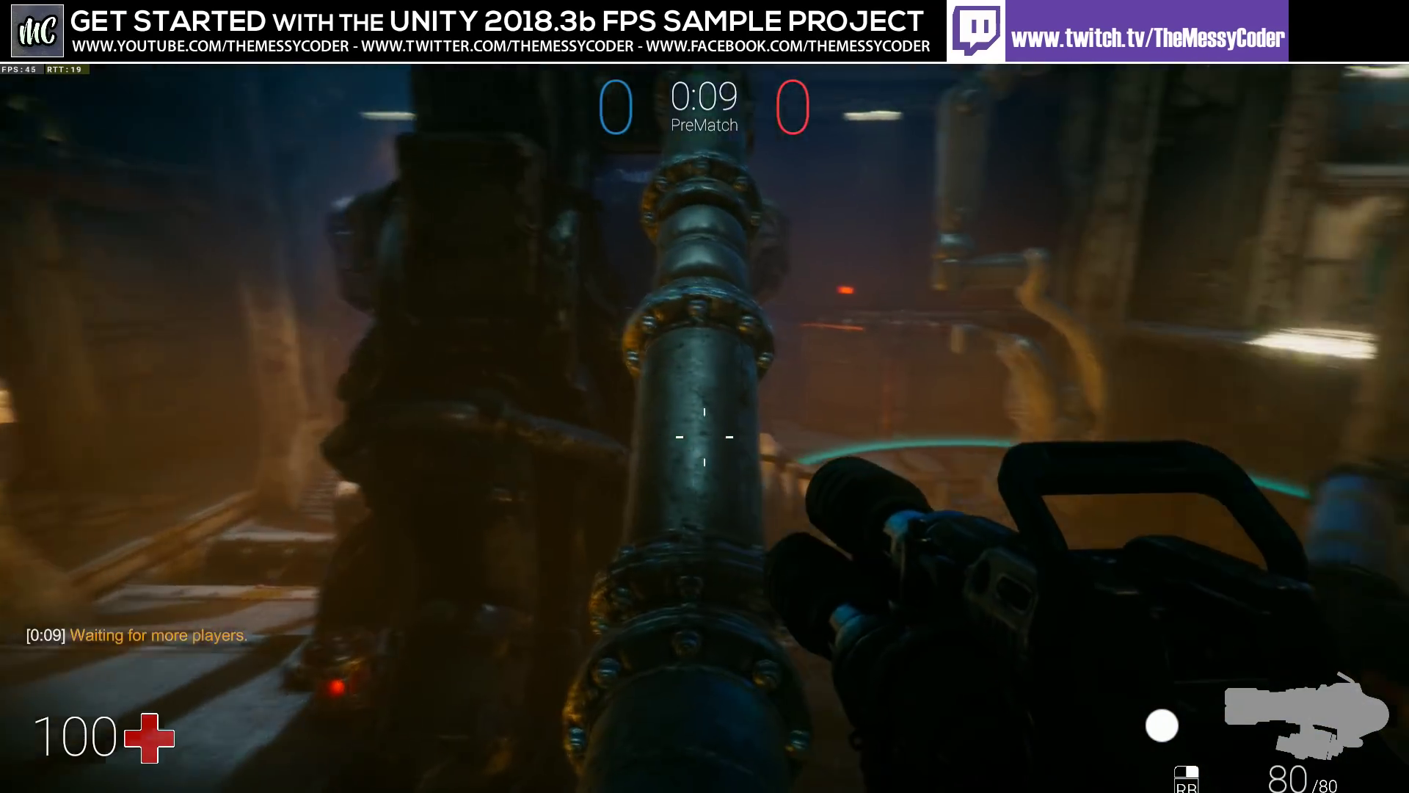
key(w)
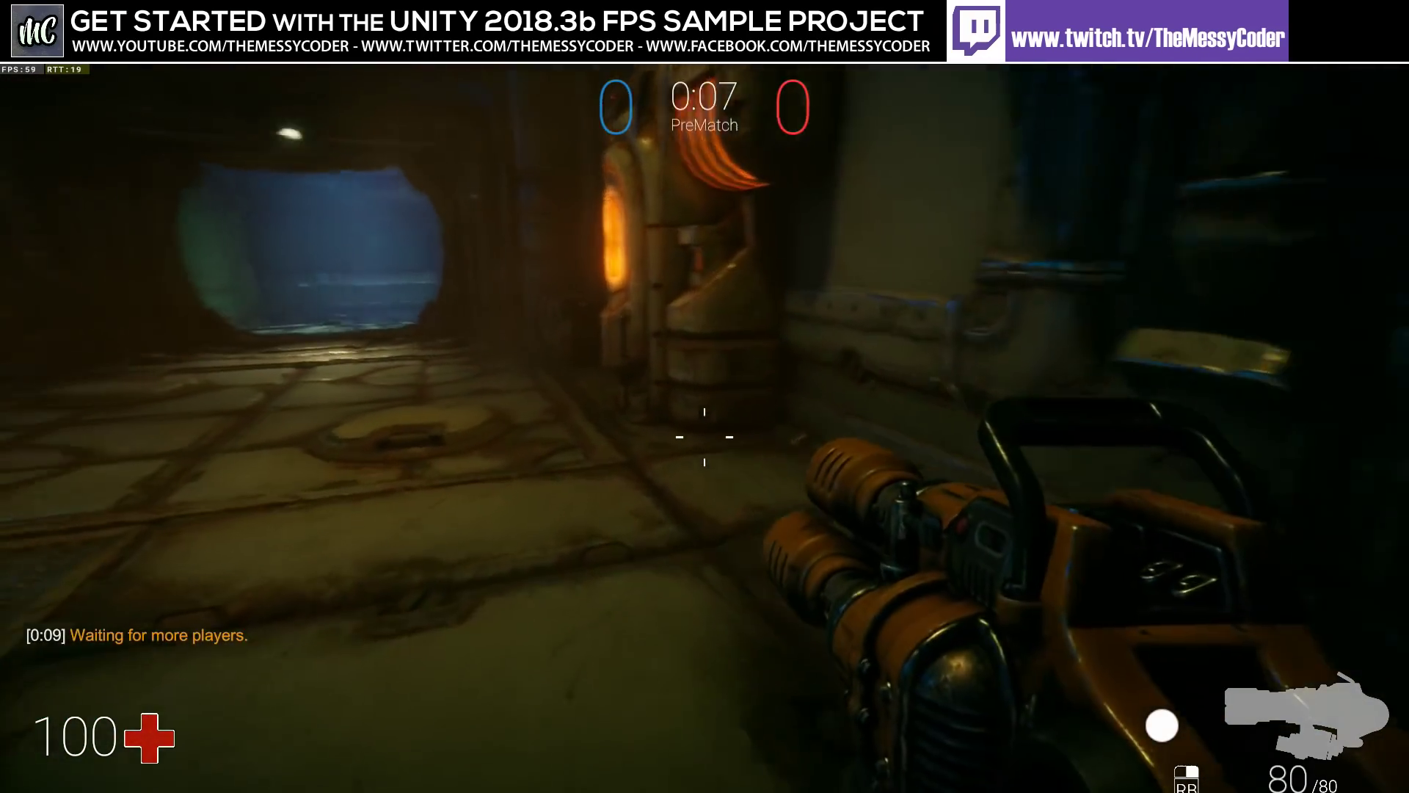
key(w)
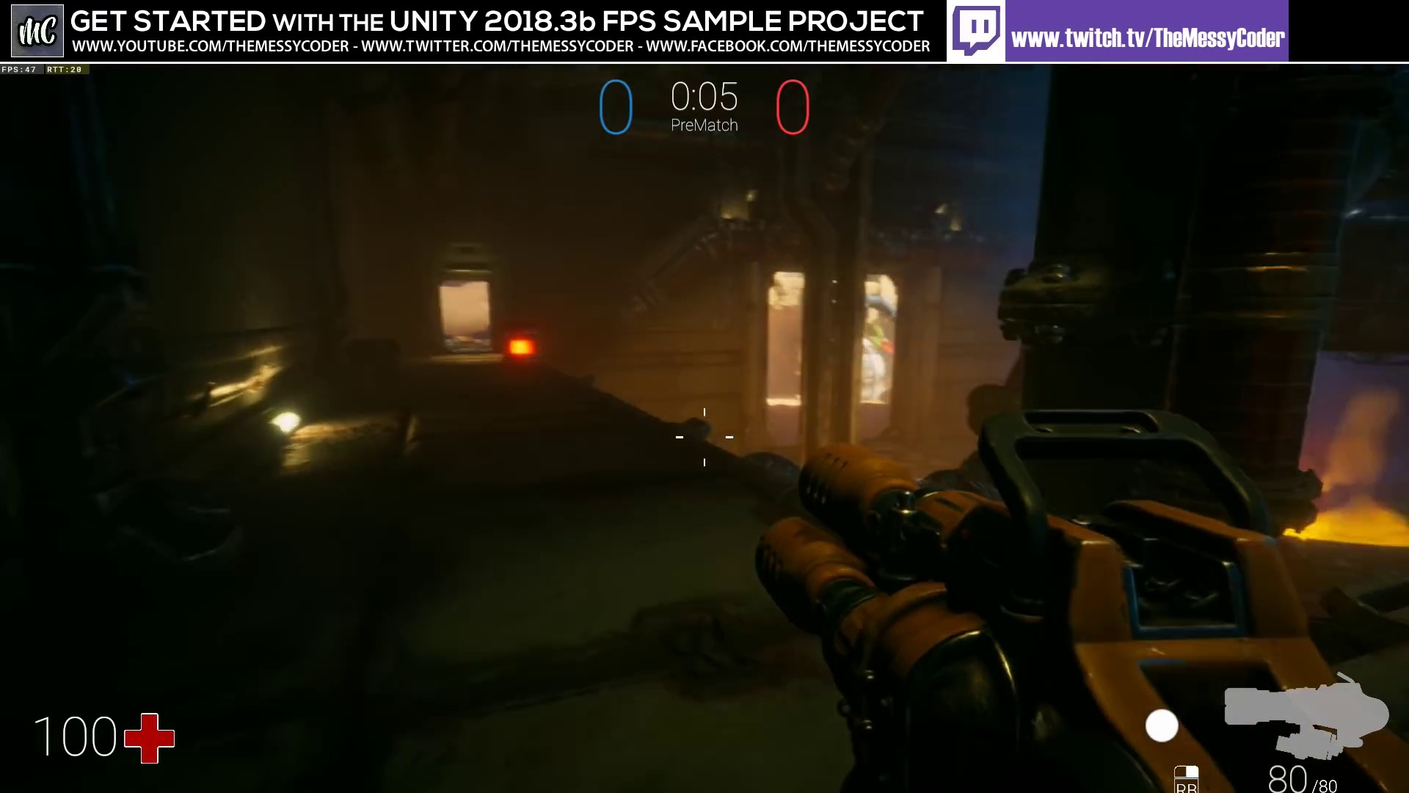
key(w)
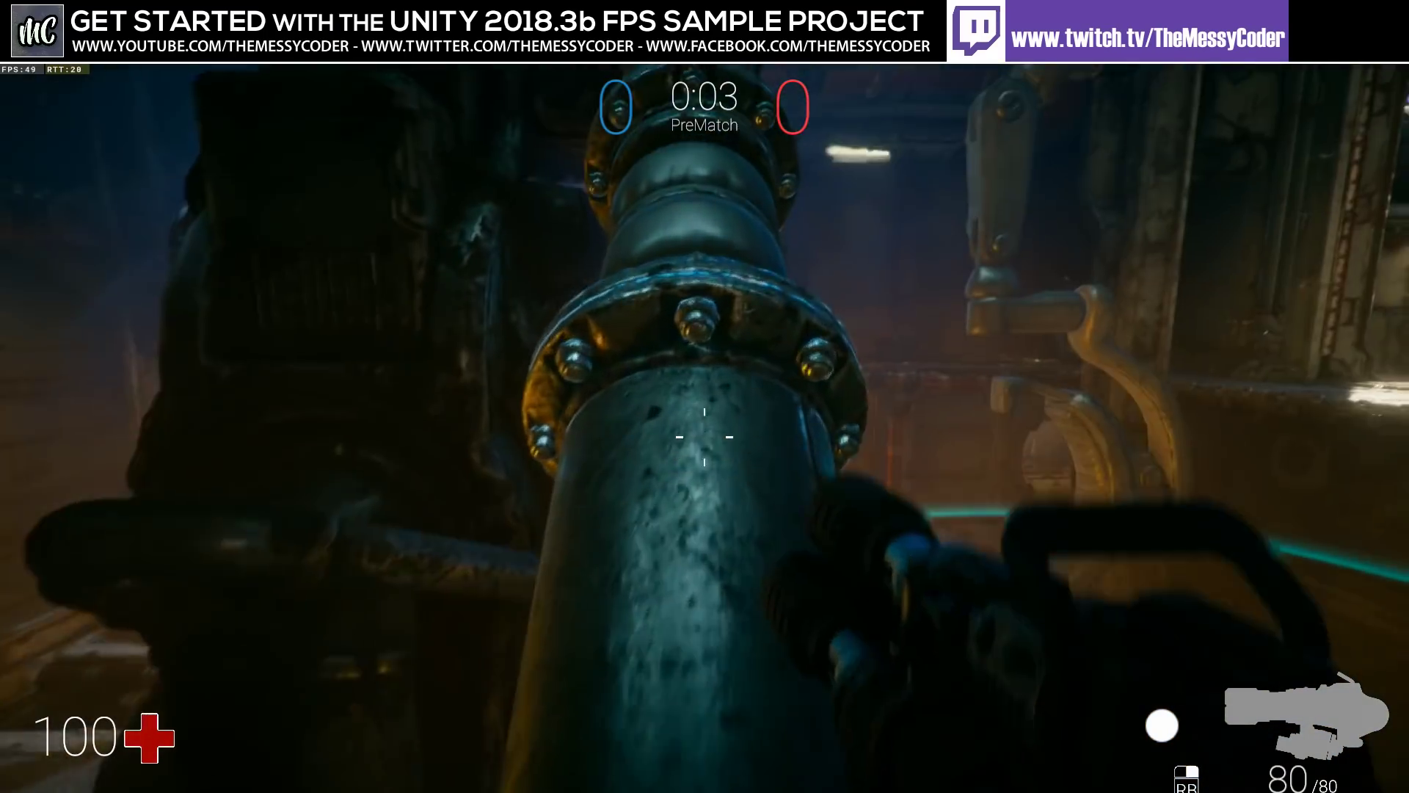
key(w)
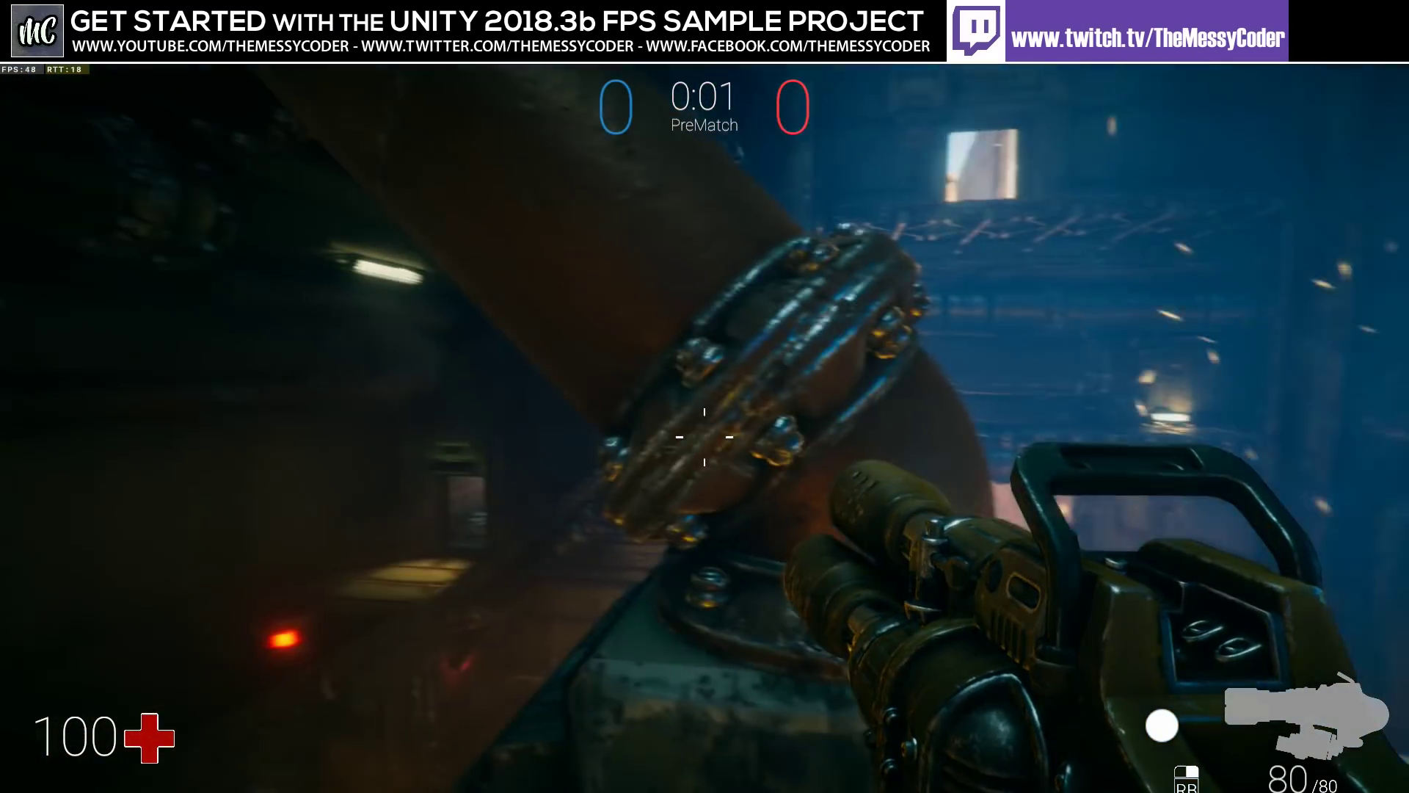
key(w)
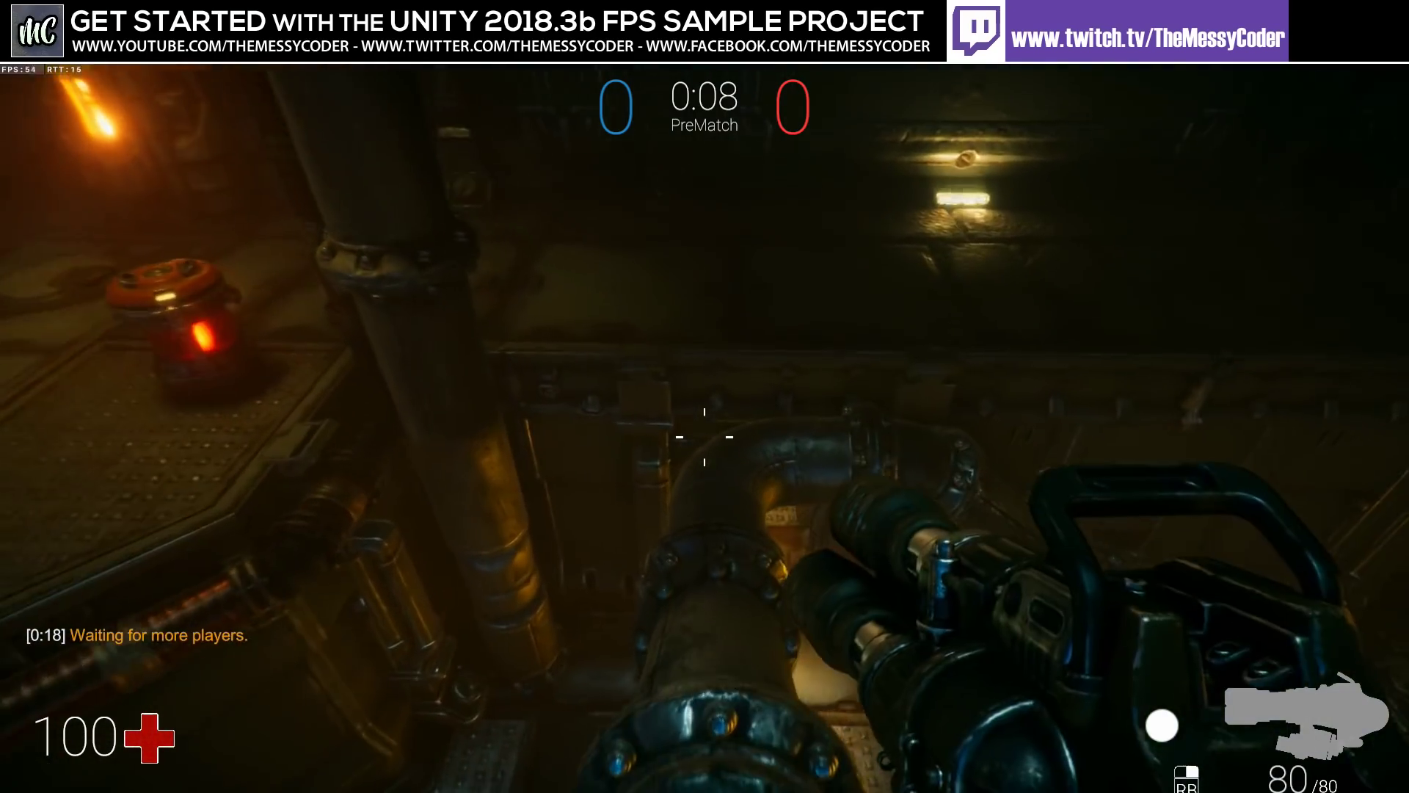
key(w)
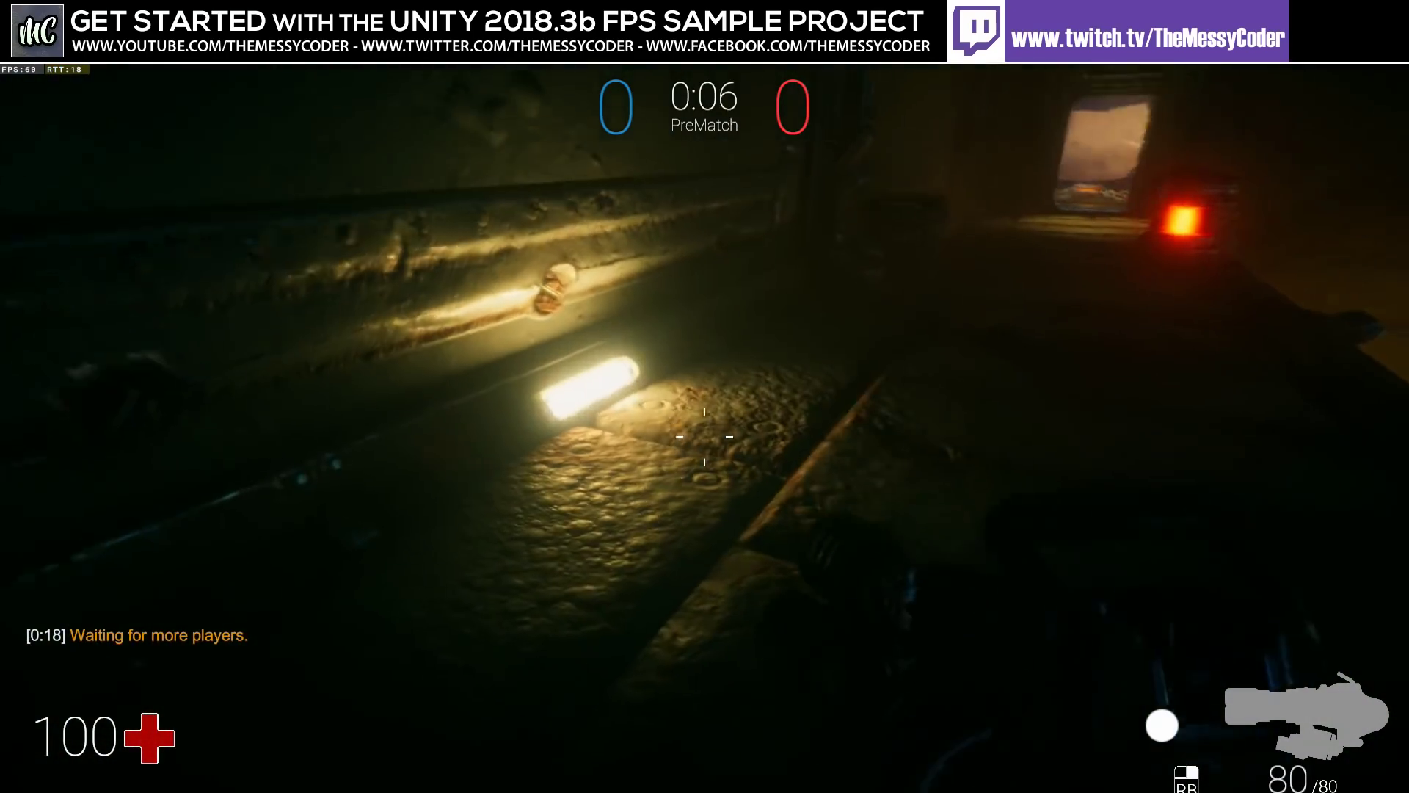
key(w)
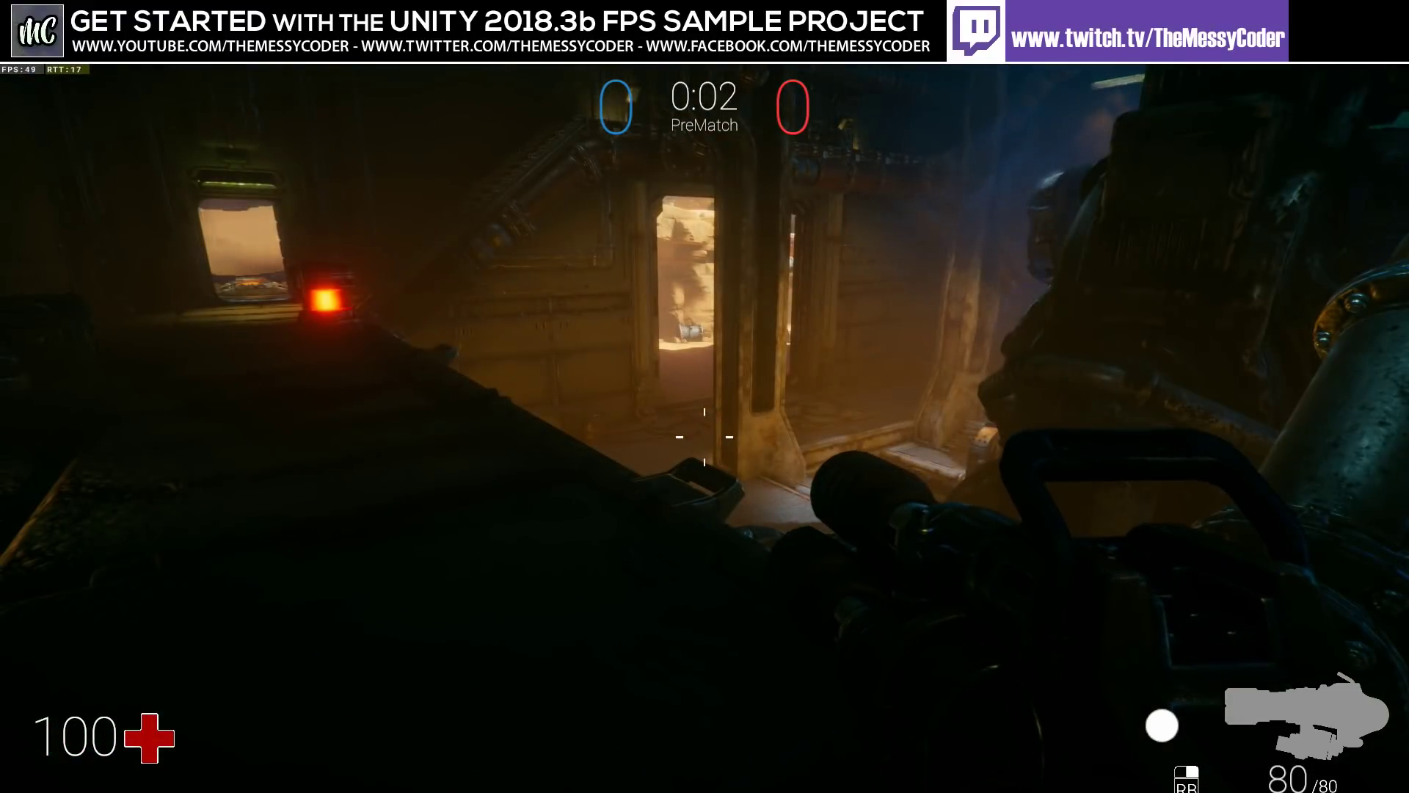
- Quit the game via Exit Game > Quit Game, close the server console, and minimize Explorer
key(Escape)
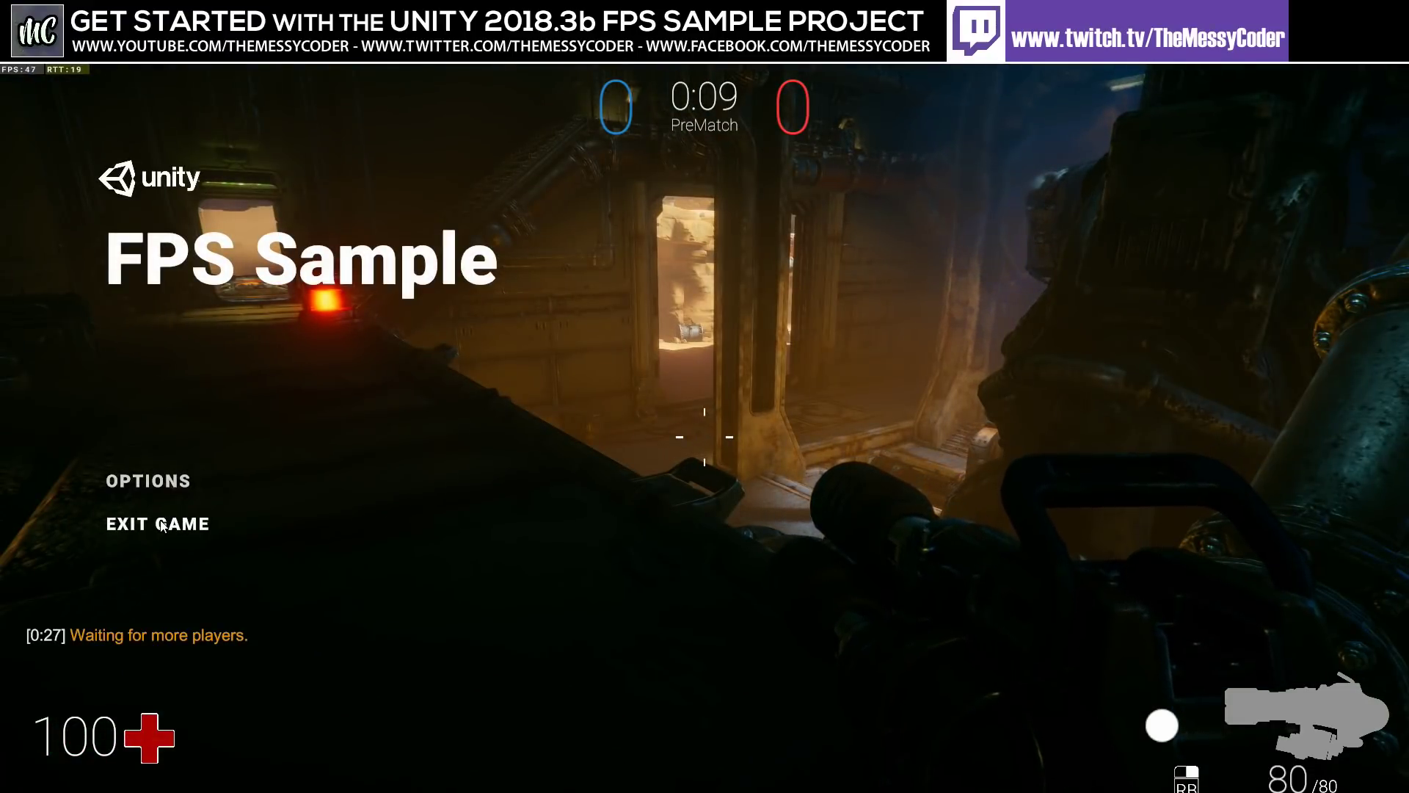
click(185, 520)
click(648, 730)
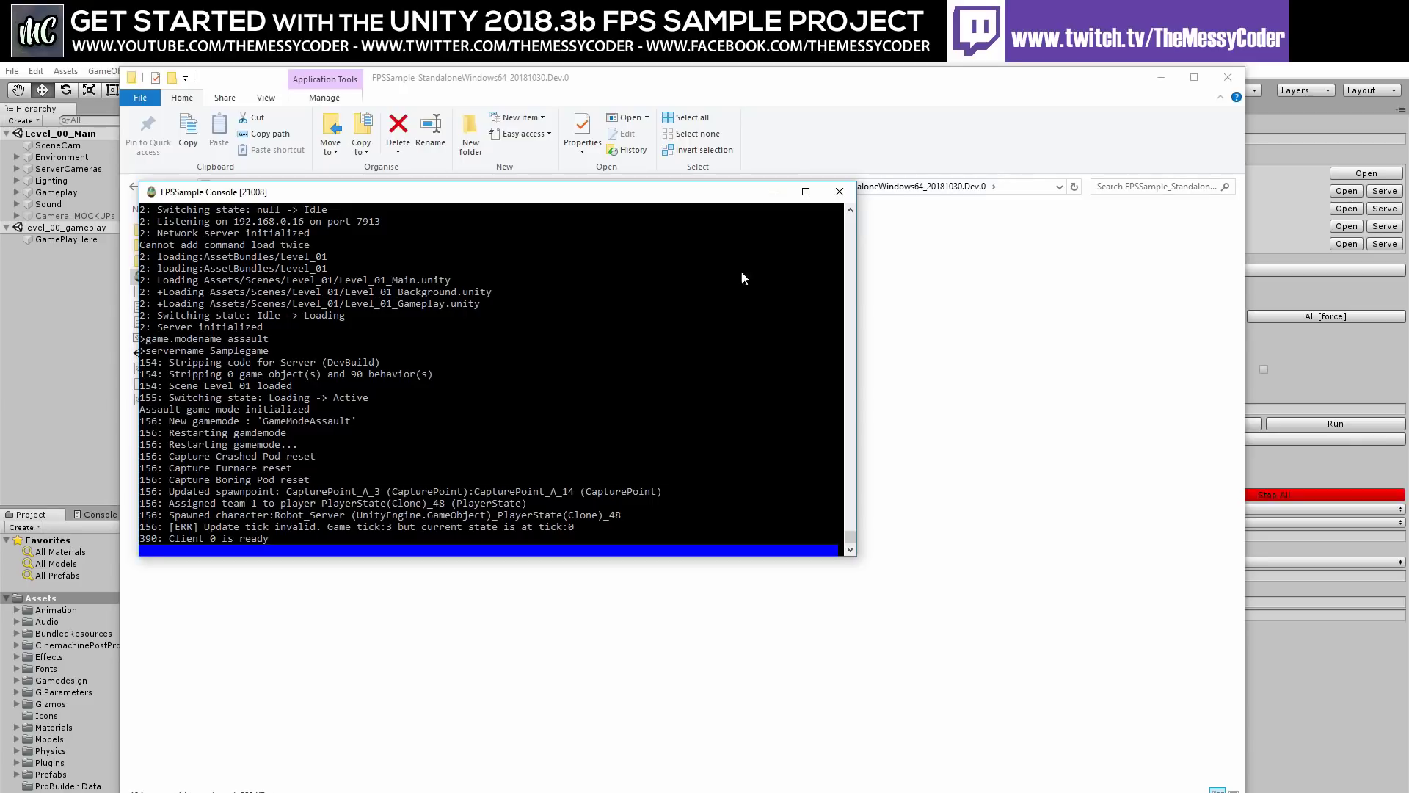
click(839, 192)
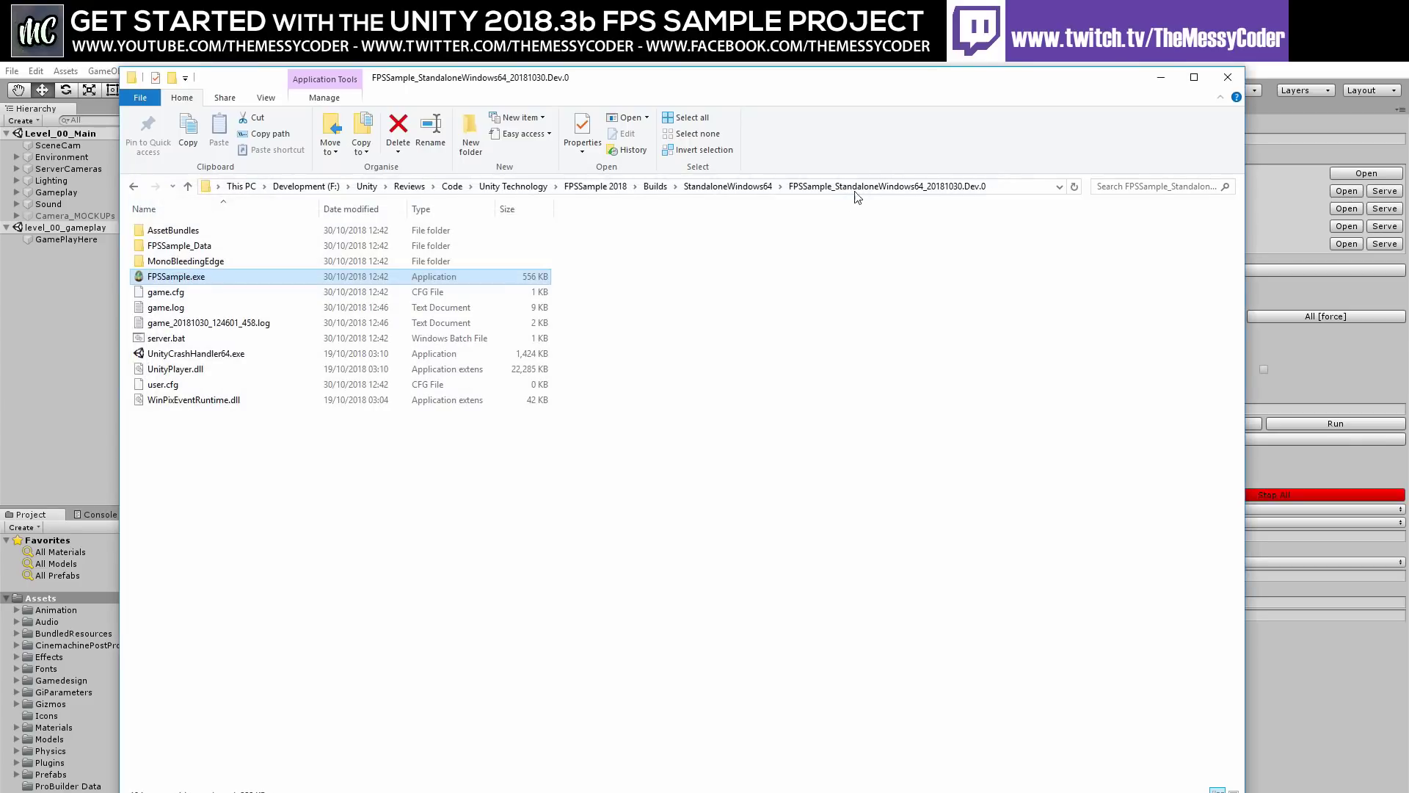
click(1161, 79)
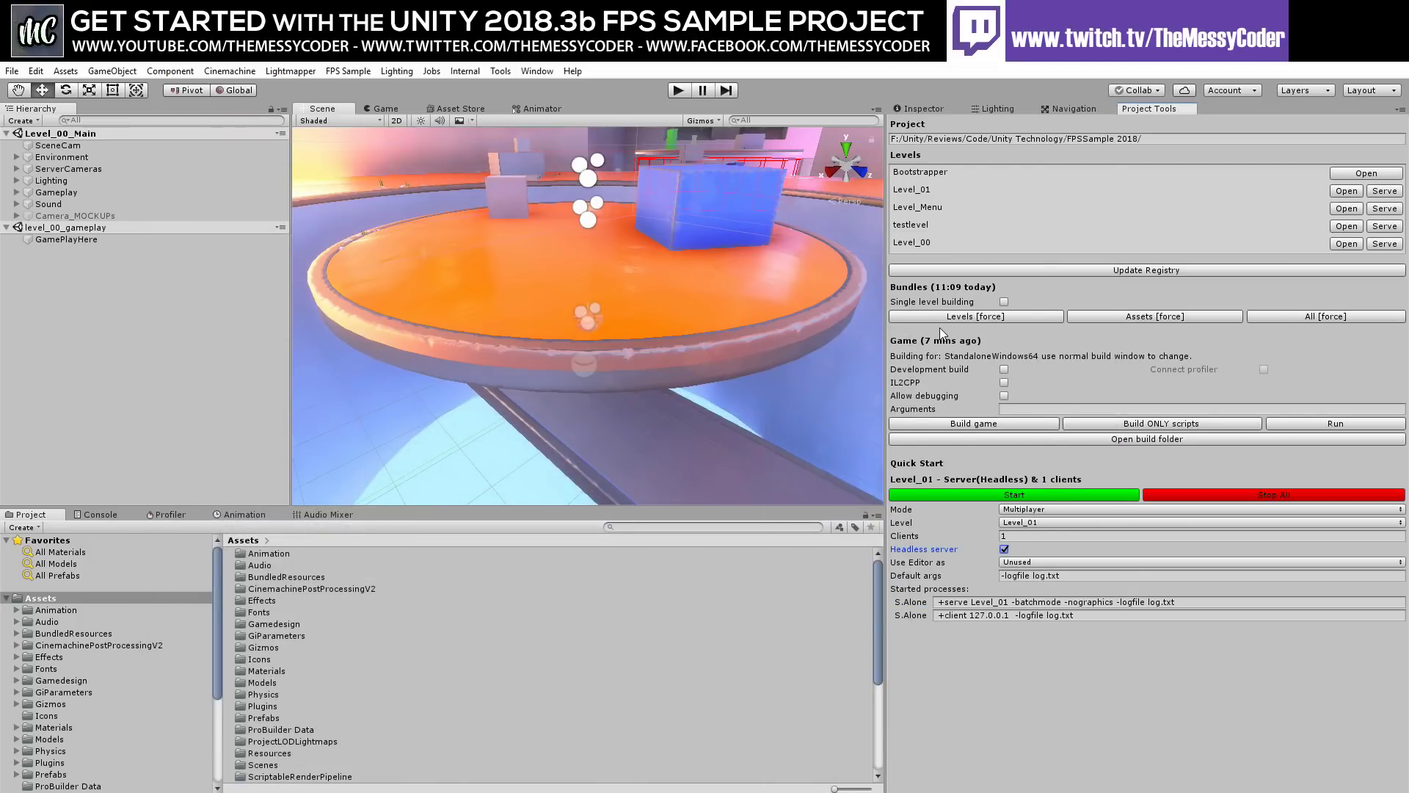